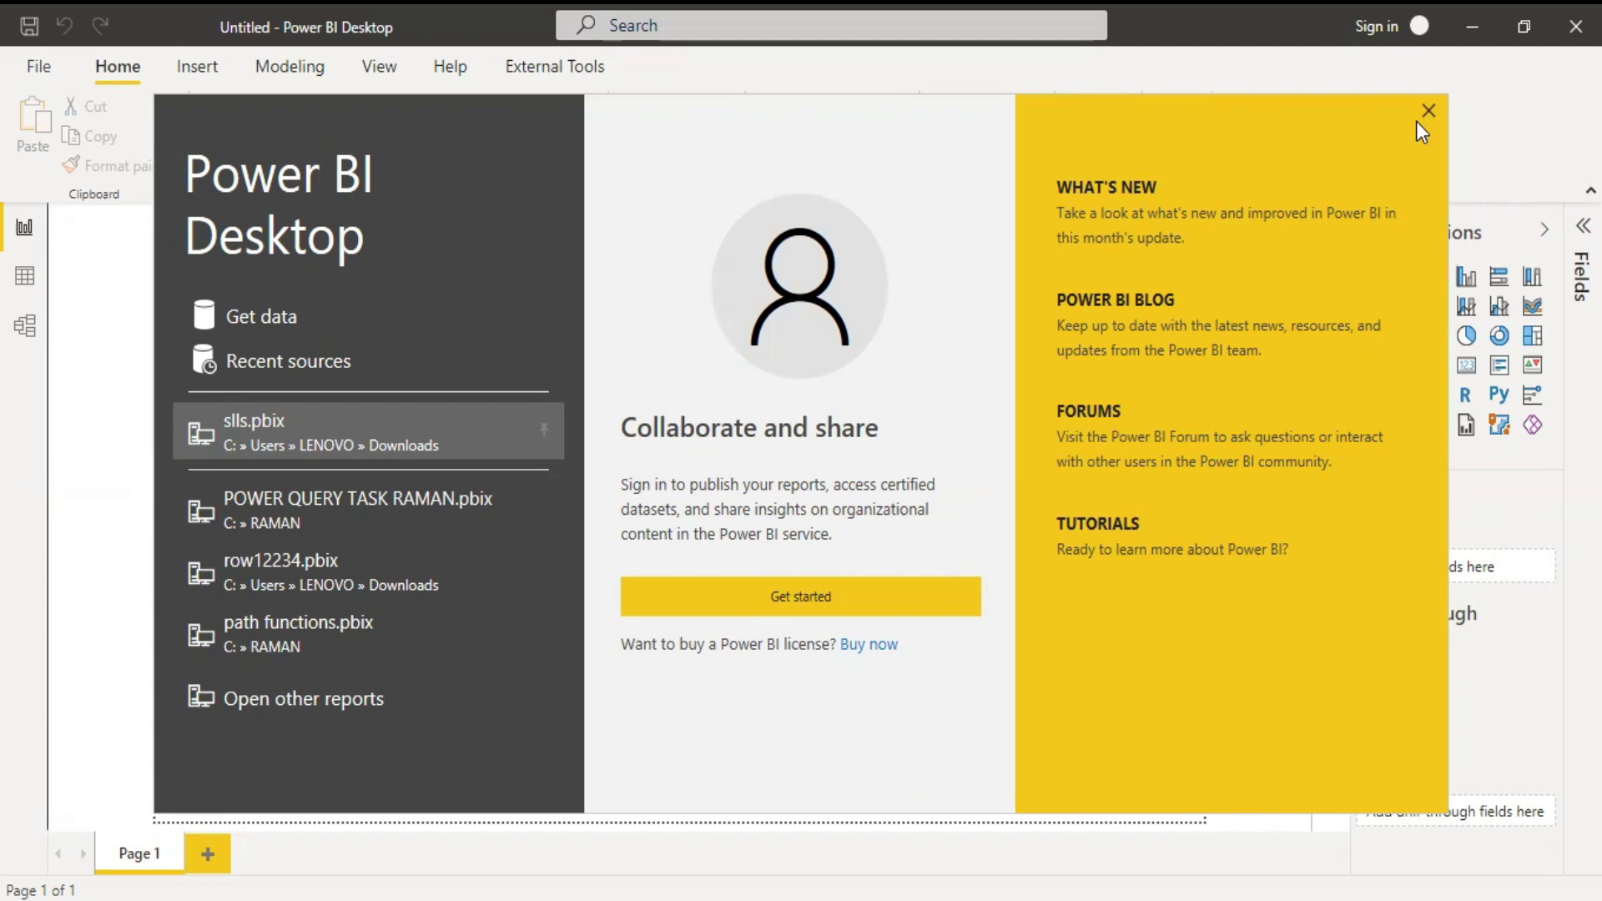
Dismiss the start screen and expand the Filters and Fields panes beside the blank report
key("Escape")
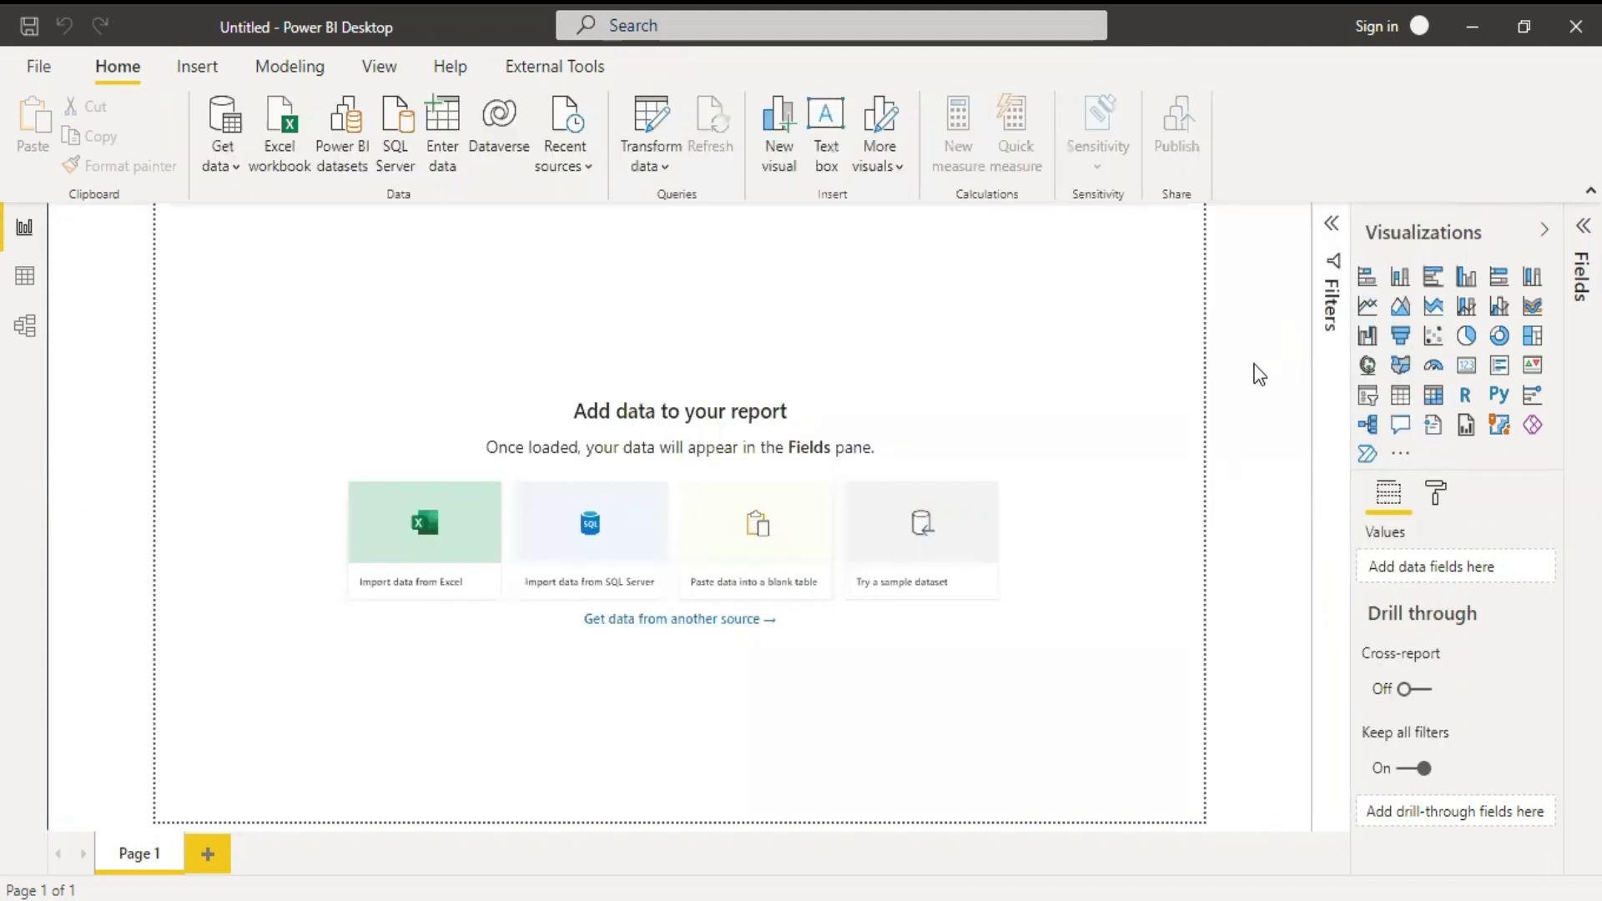
left_click(1333, 224)
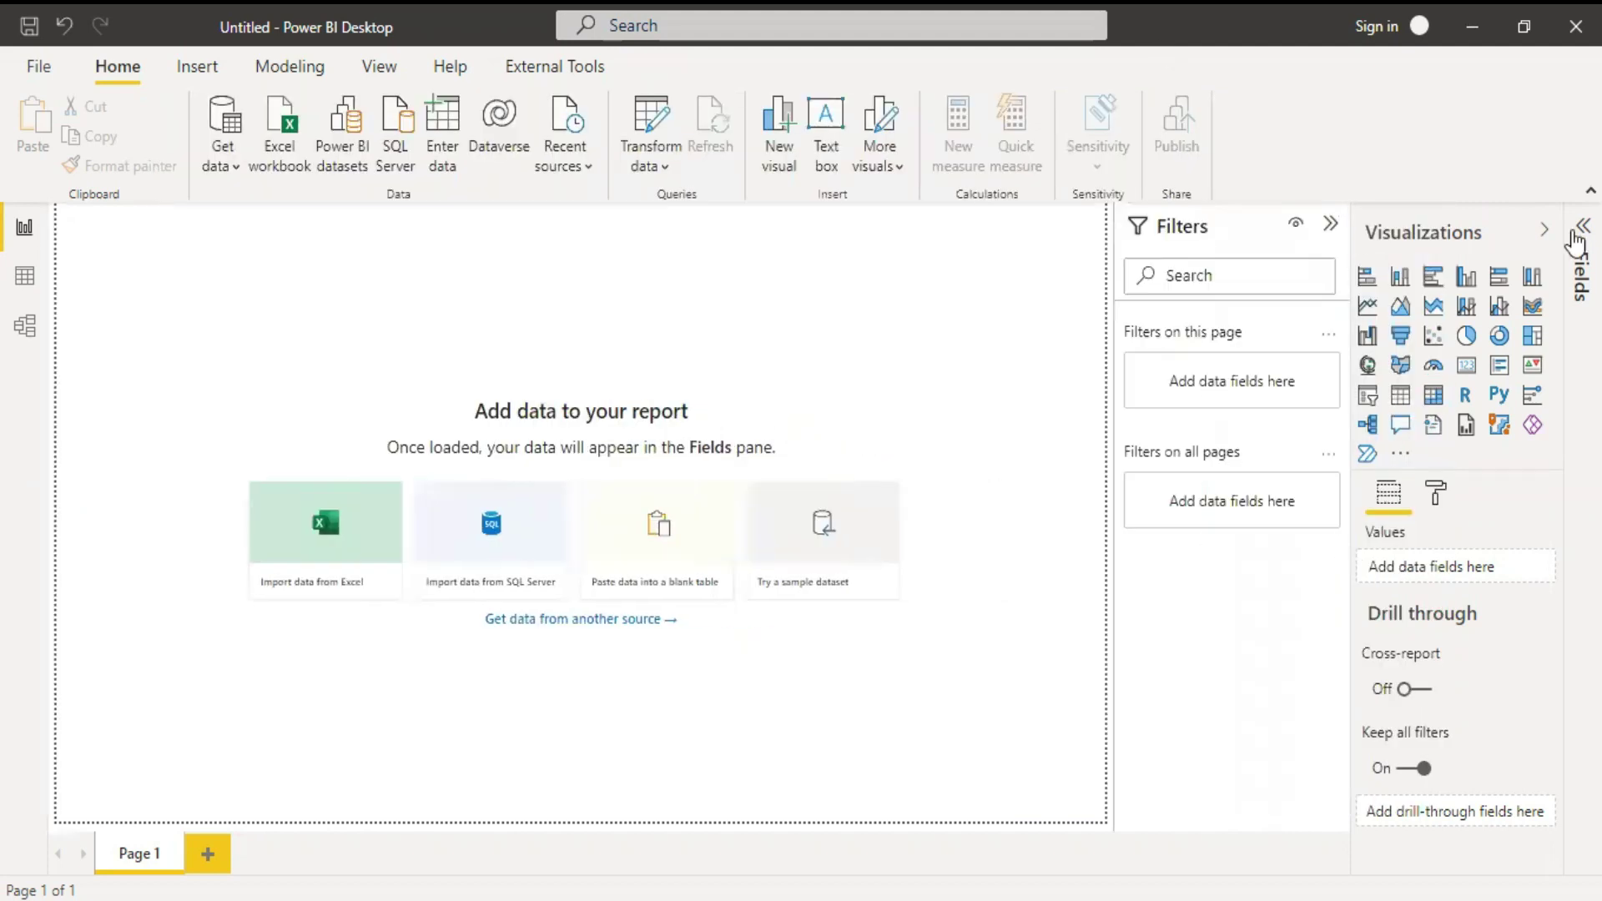
left_click(1582, 226)
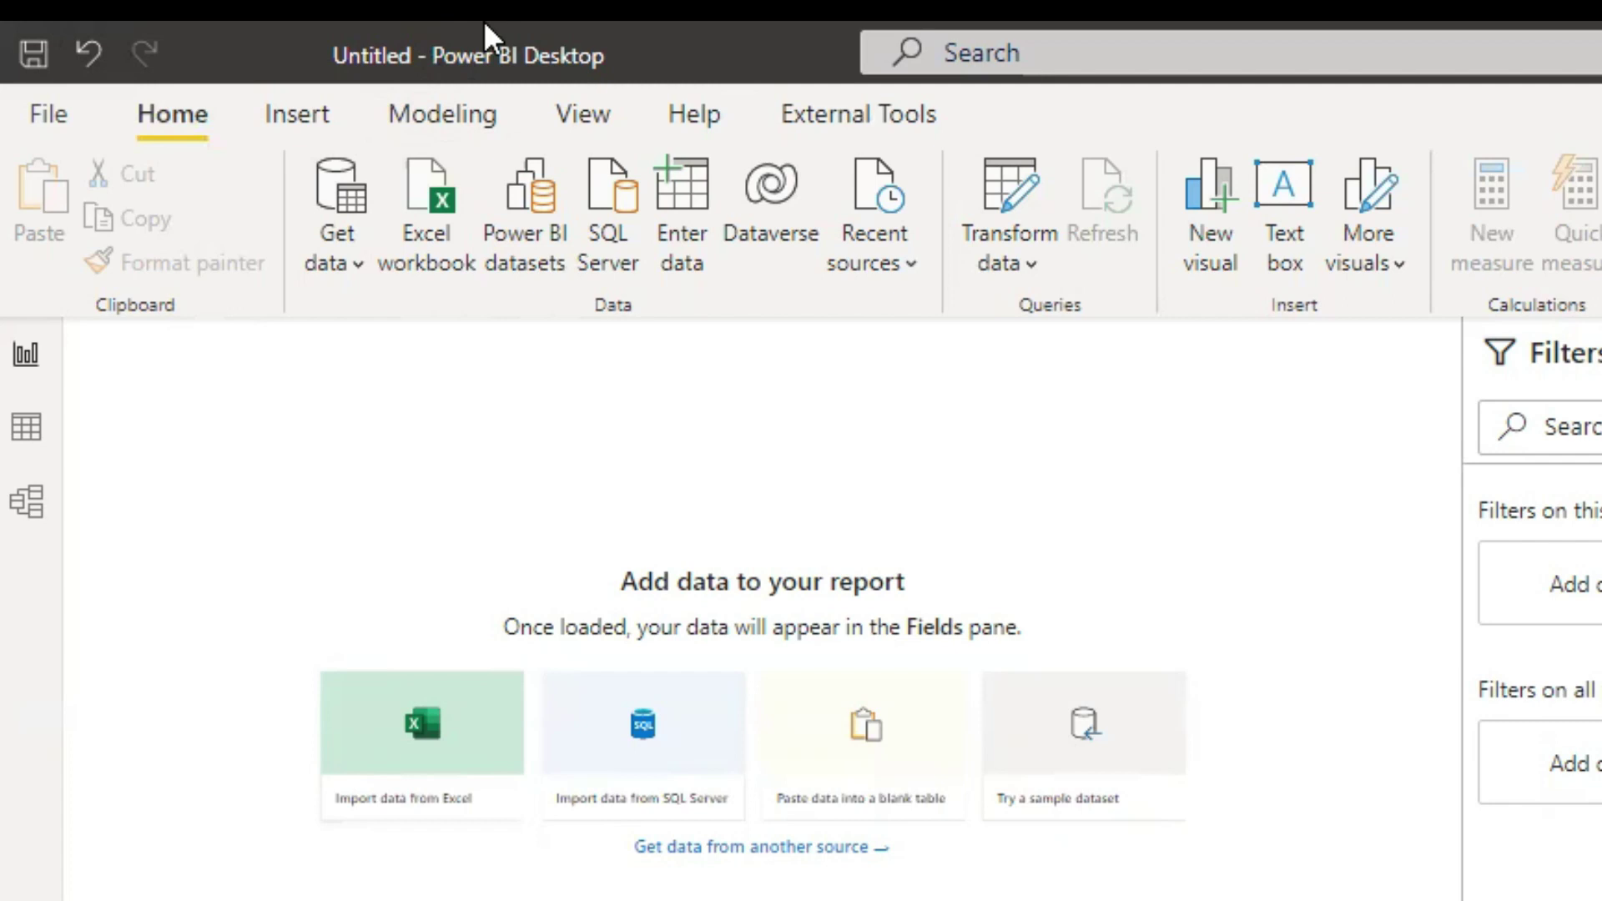
Examine the suggested search actions and the account sign-in dialog, closing each without entering anything
left_click(1101, 48)
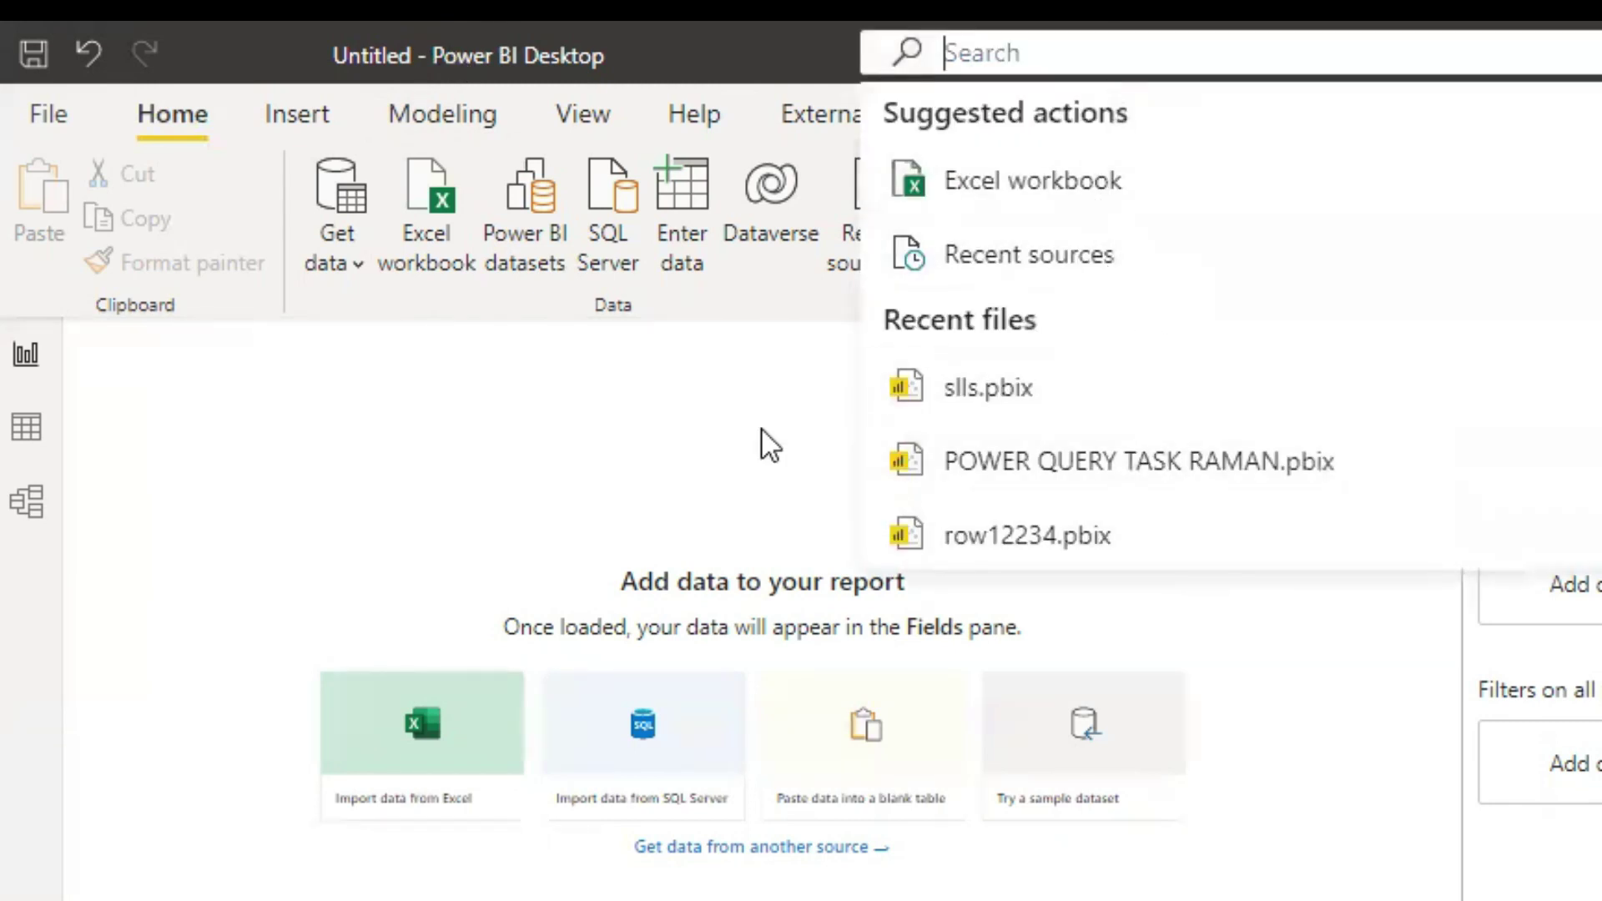
left_click(717, 442)
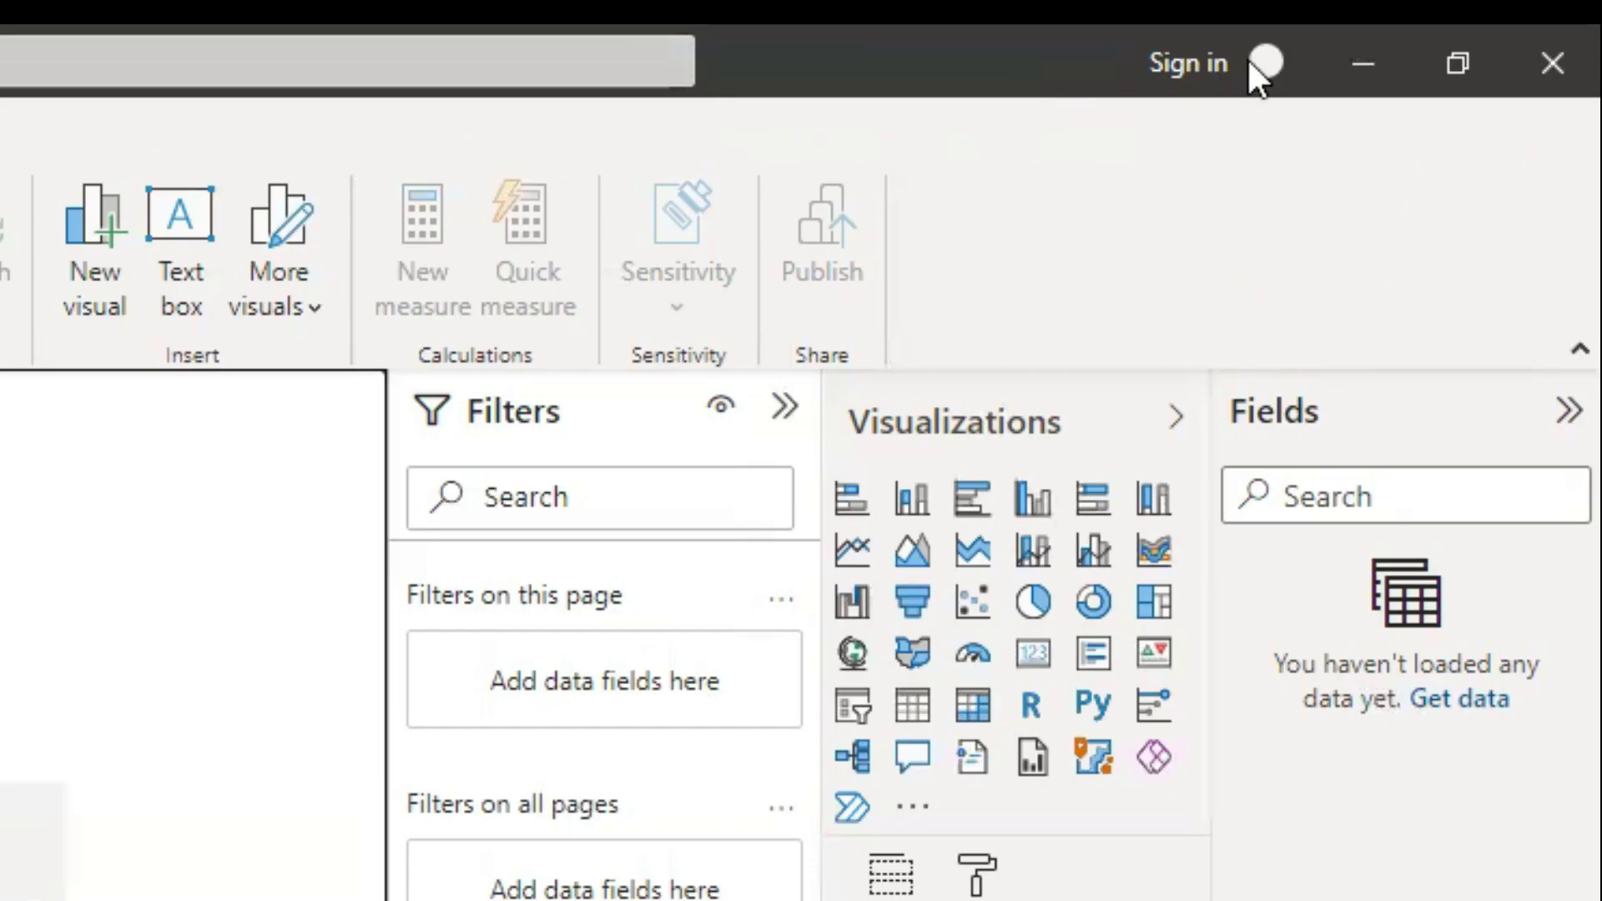
left_click(1256, 64)
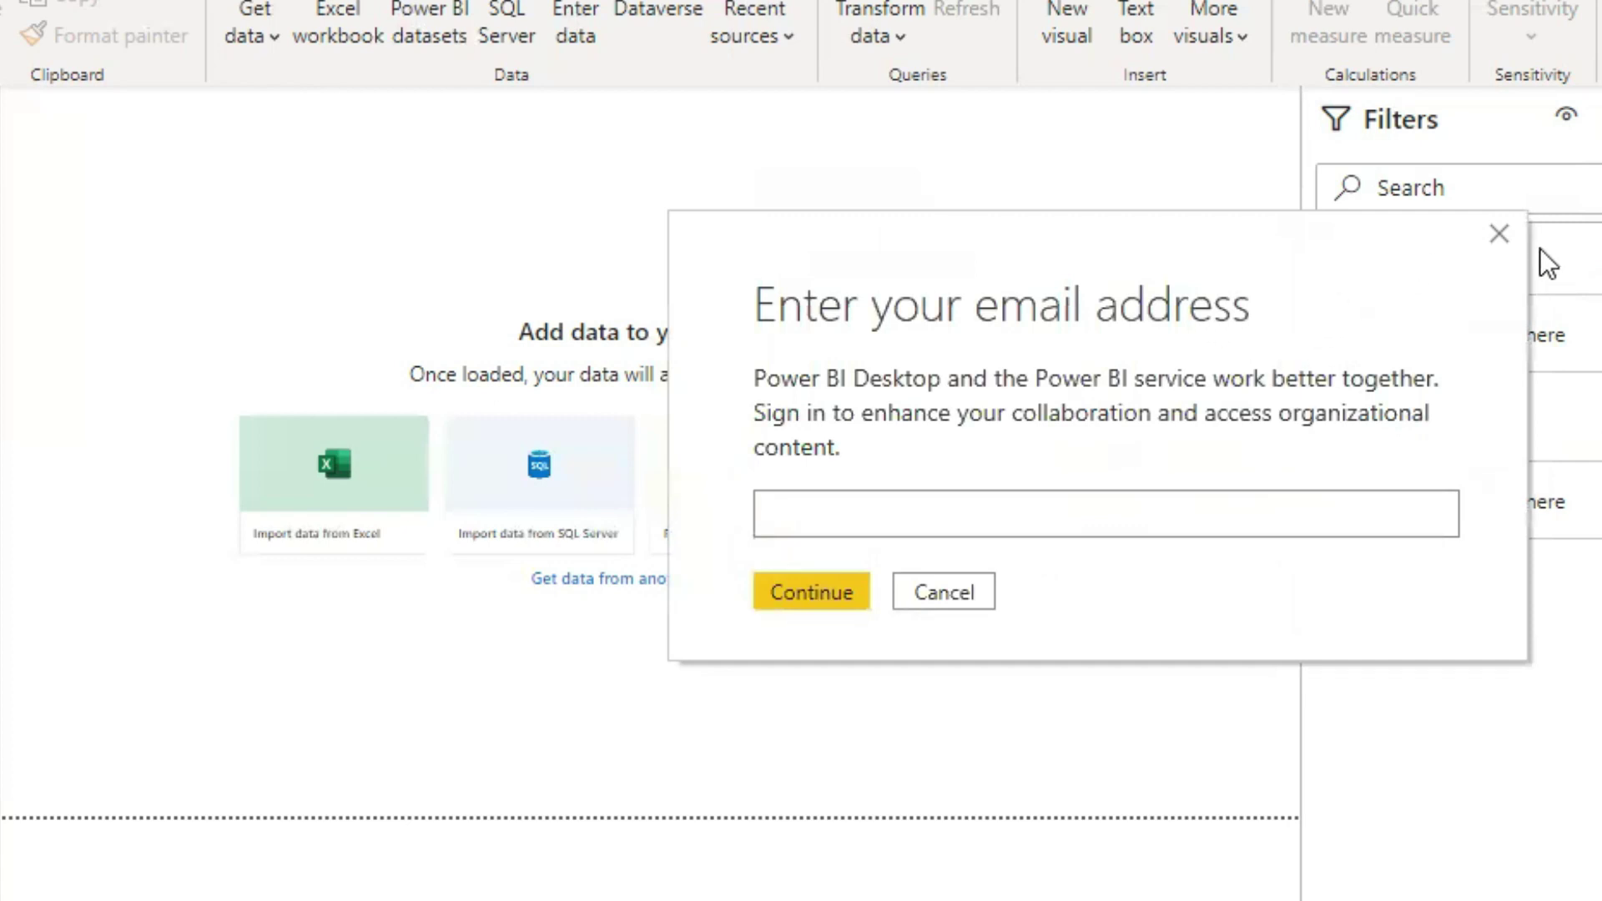
left_click(1500, 235)
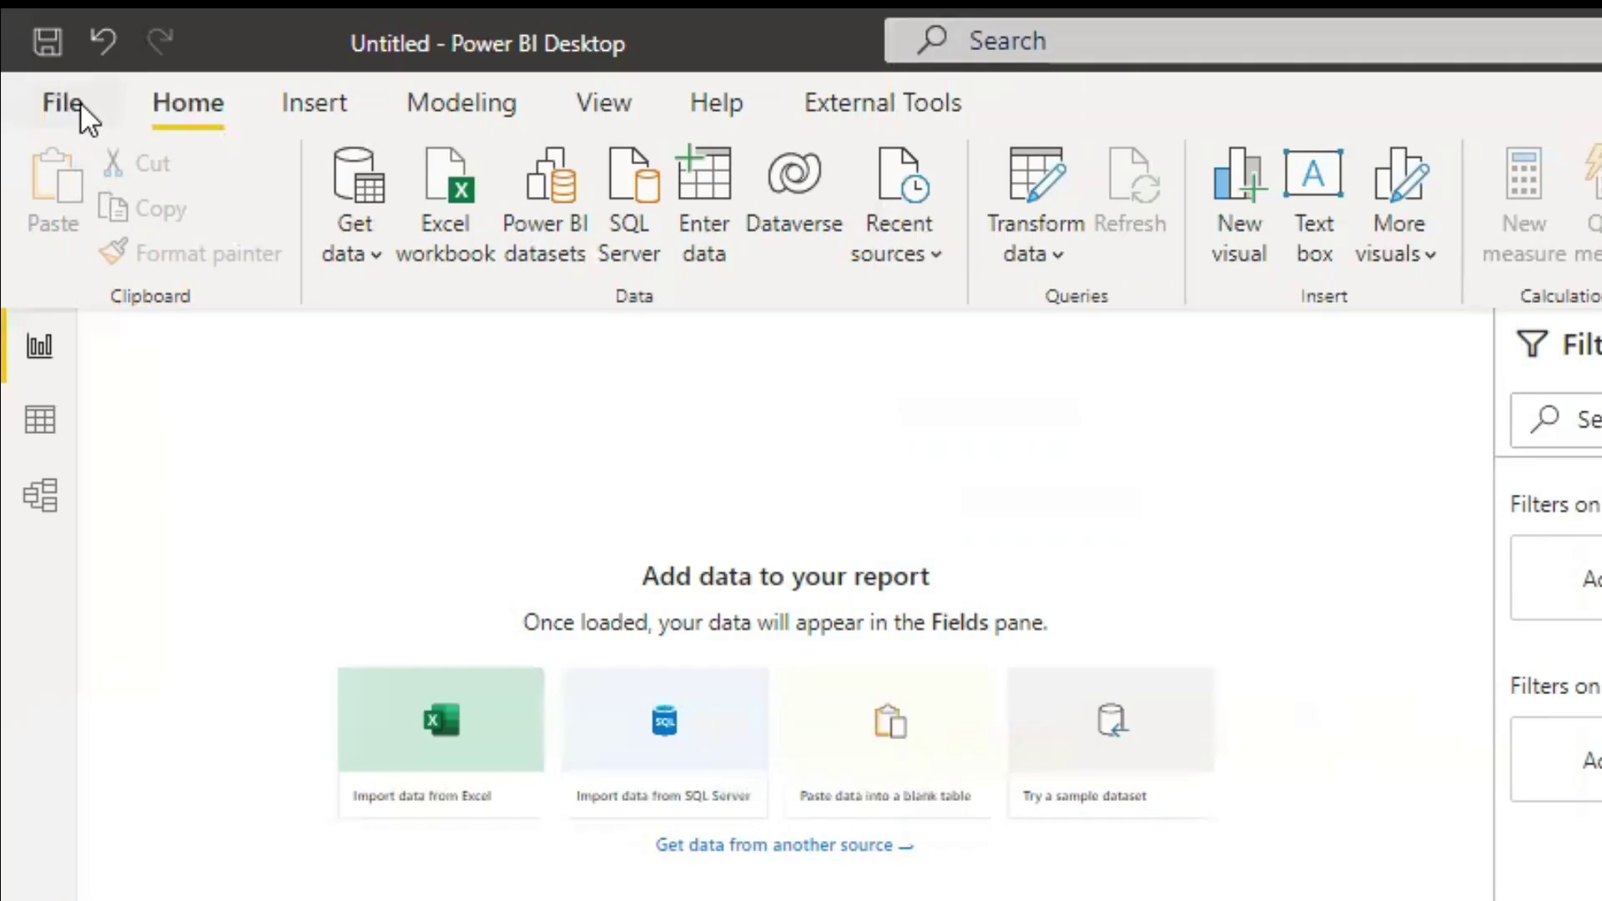
Examine the file options and the Insert, Modeling, View, Help and External Tools commands, returning to the Home commands
left_click(81, 102)
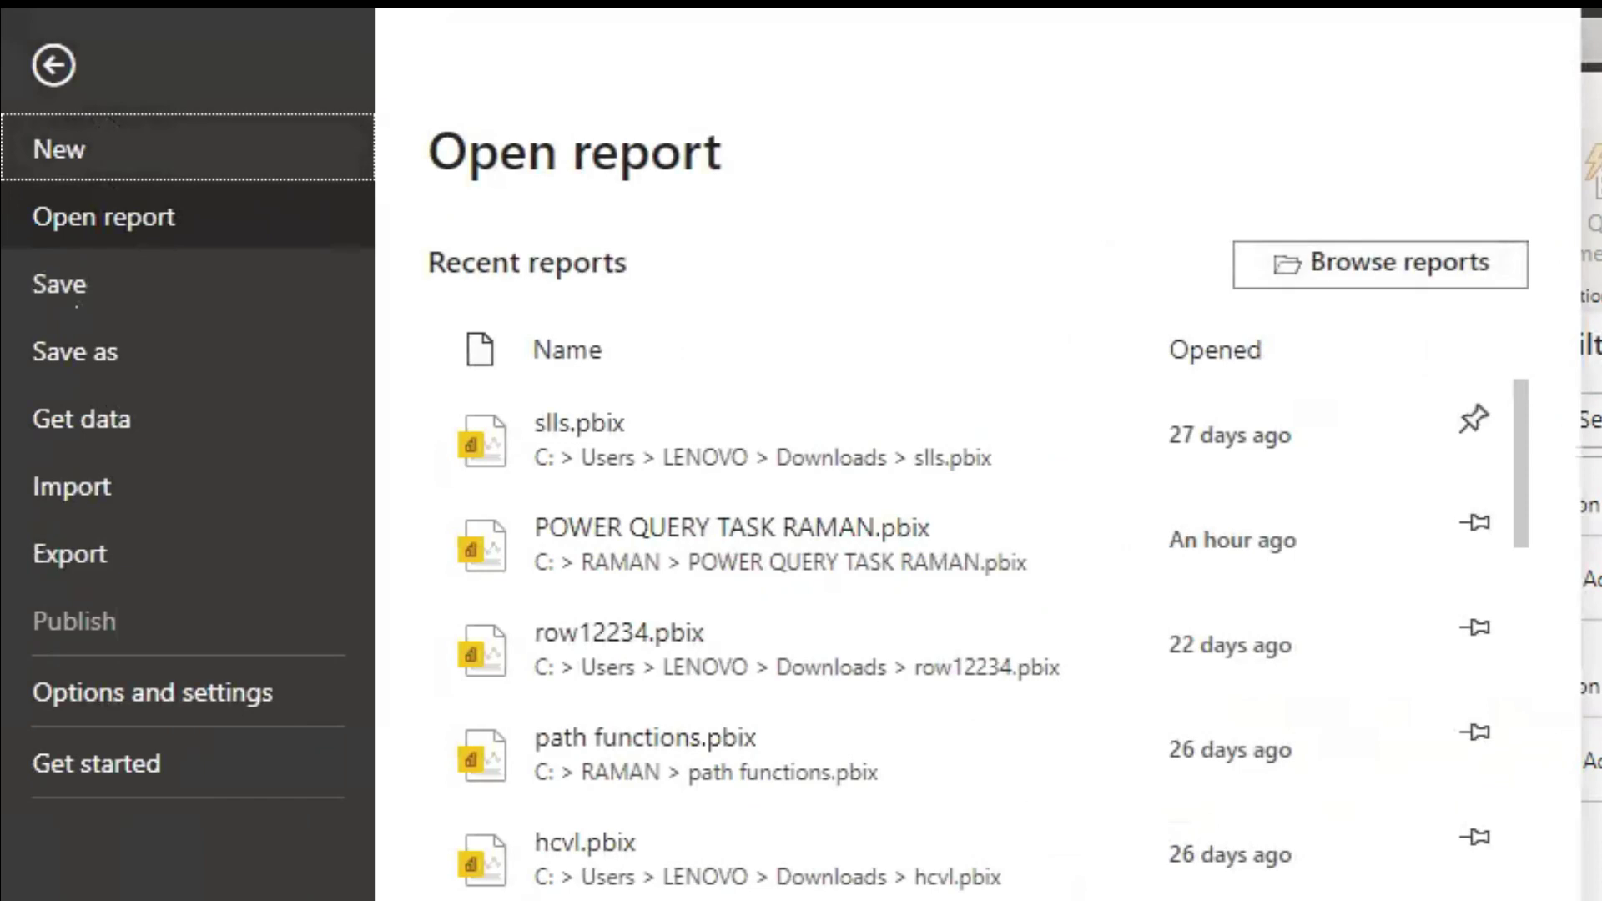
key("Escape")
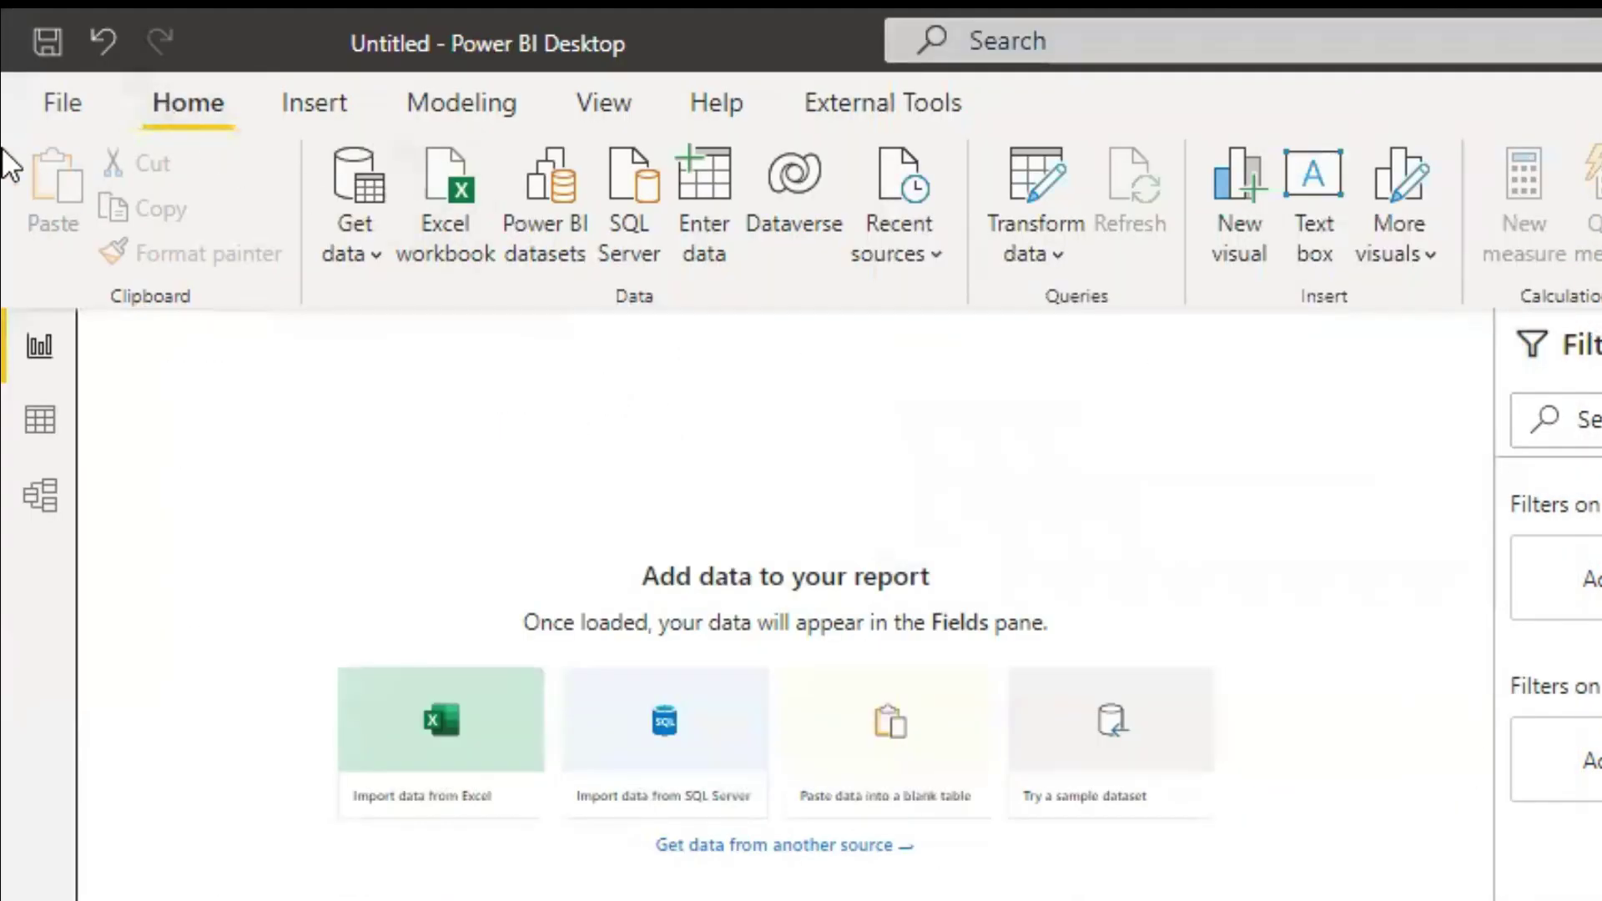
left_click(312, 121)
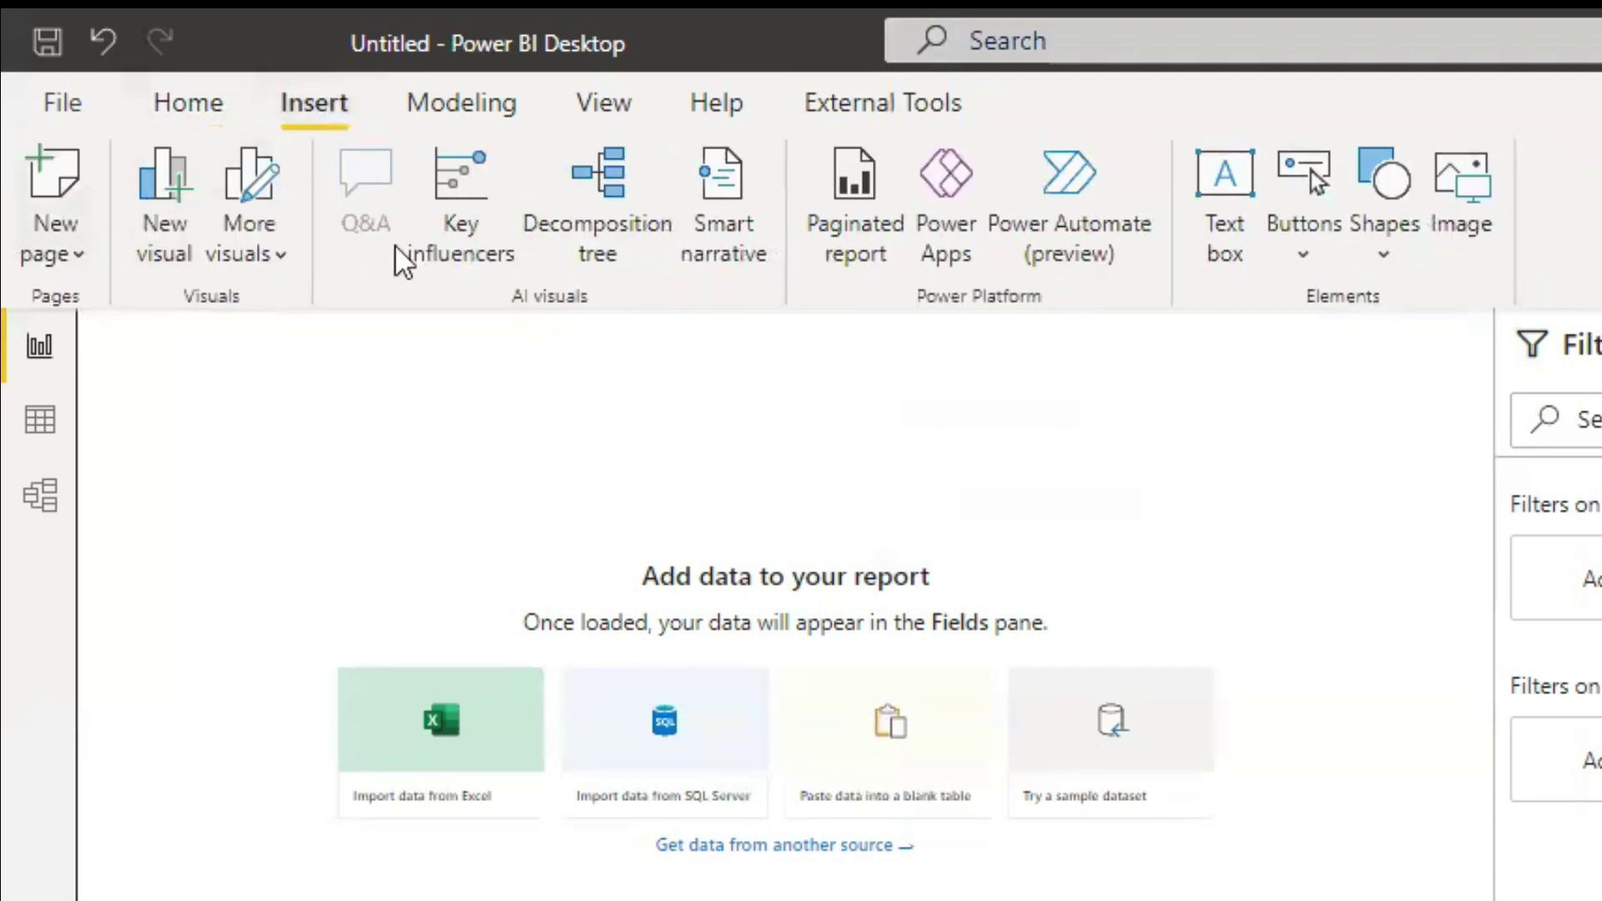
left_click(461, 117)
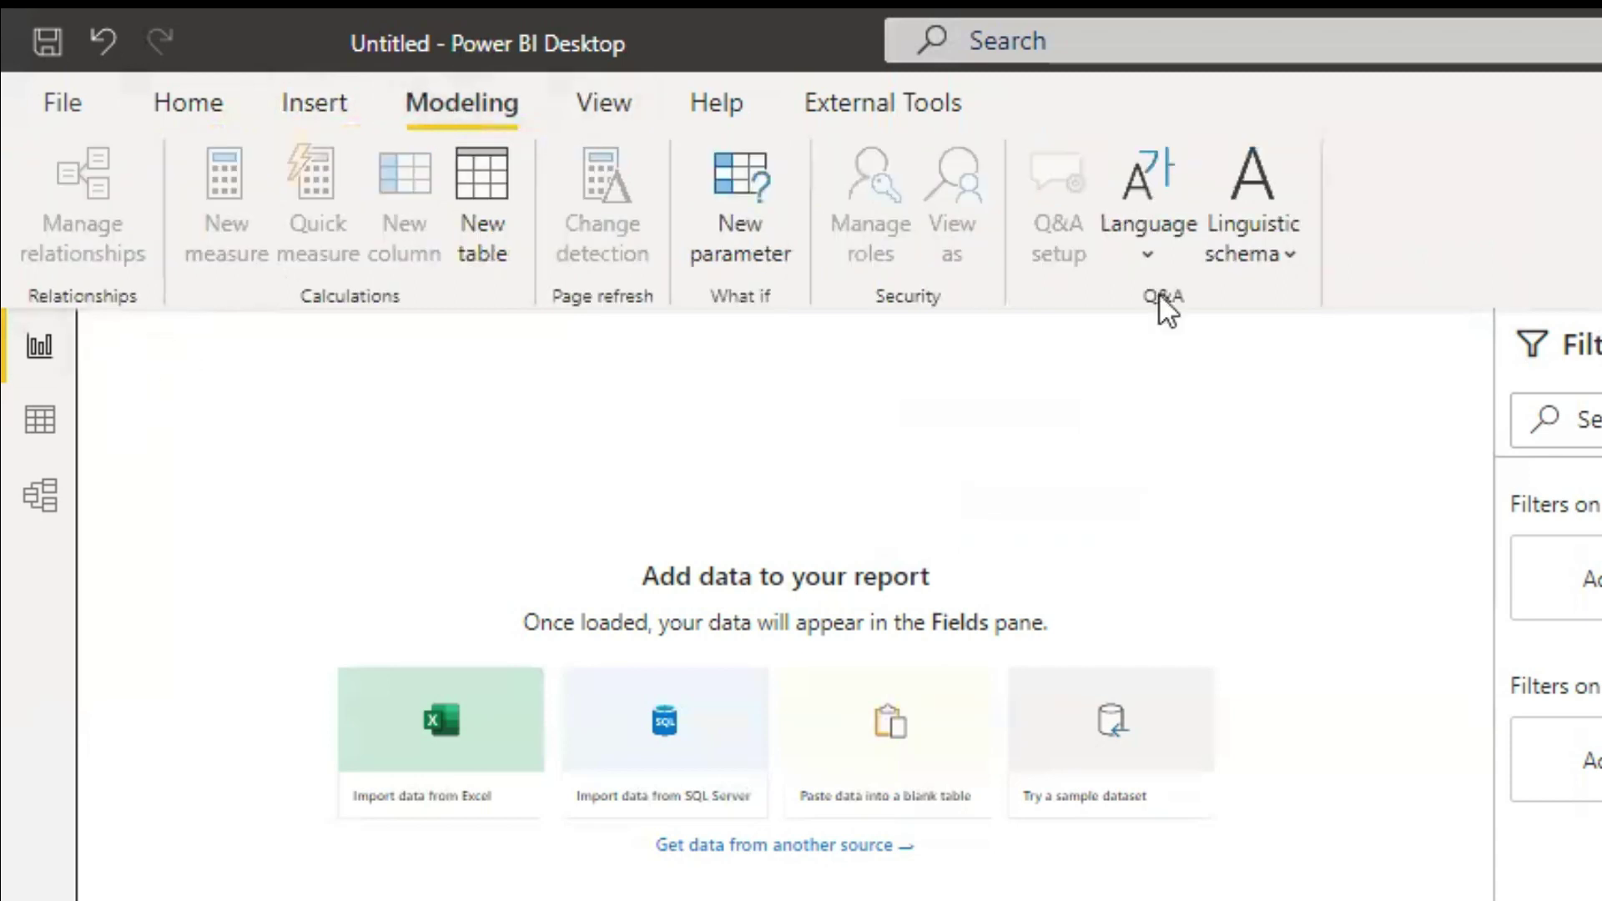
left_click(627, 108)
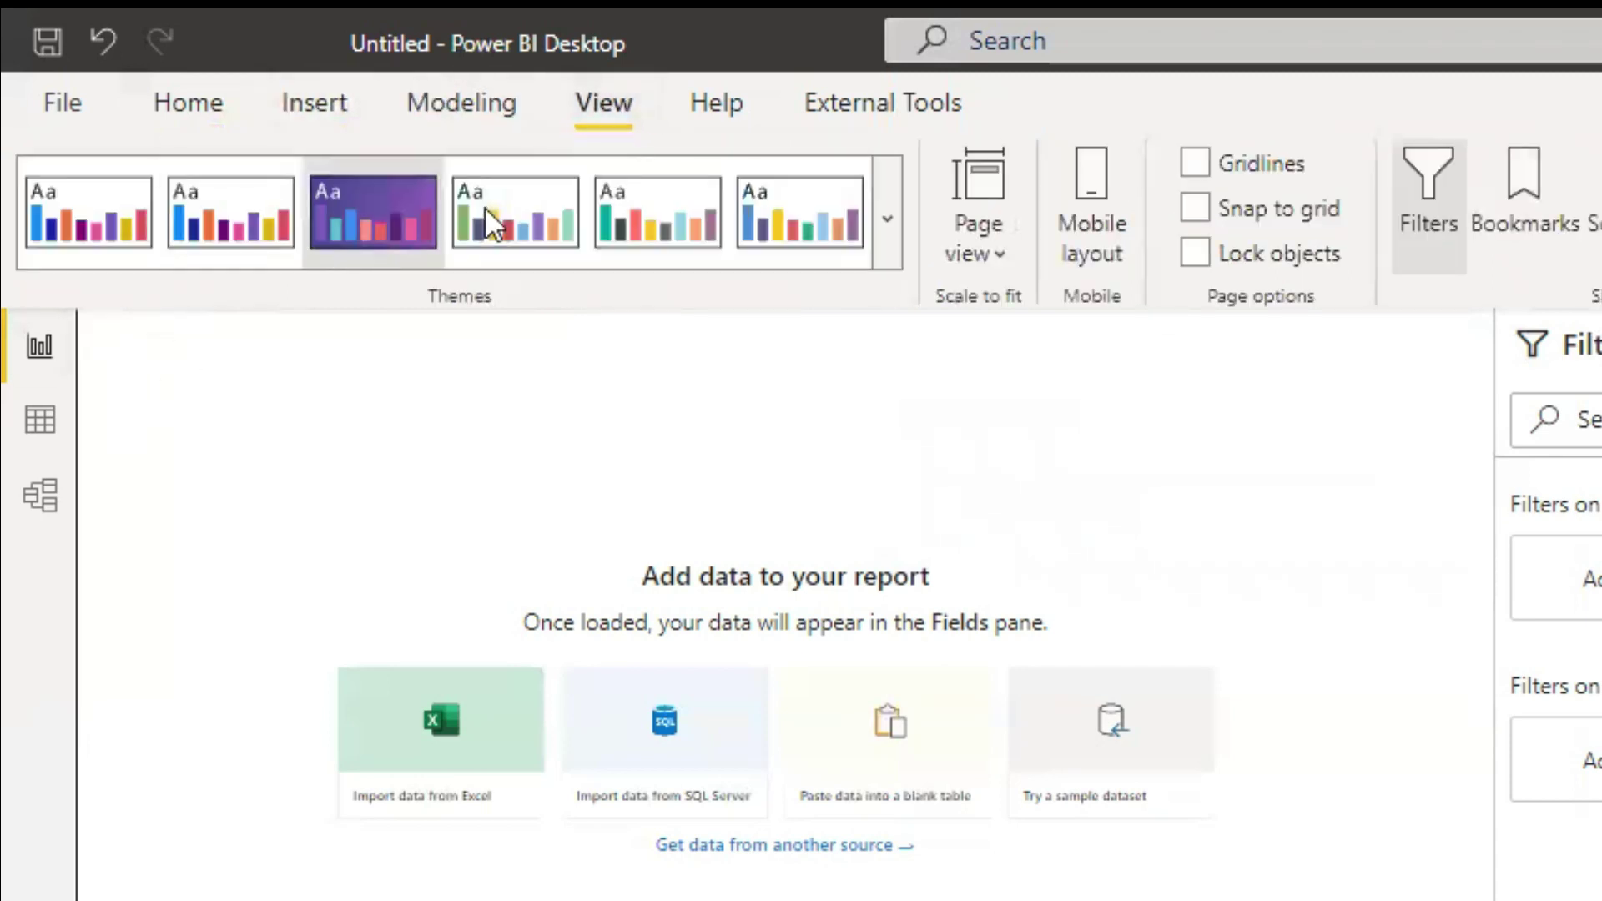
left_click(743, 113)
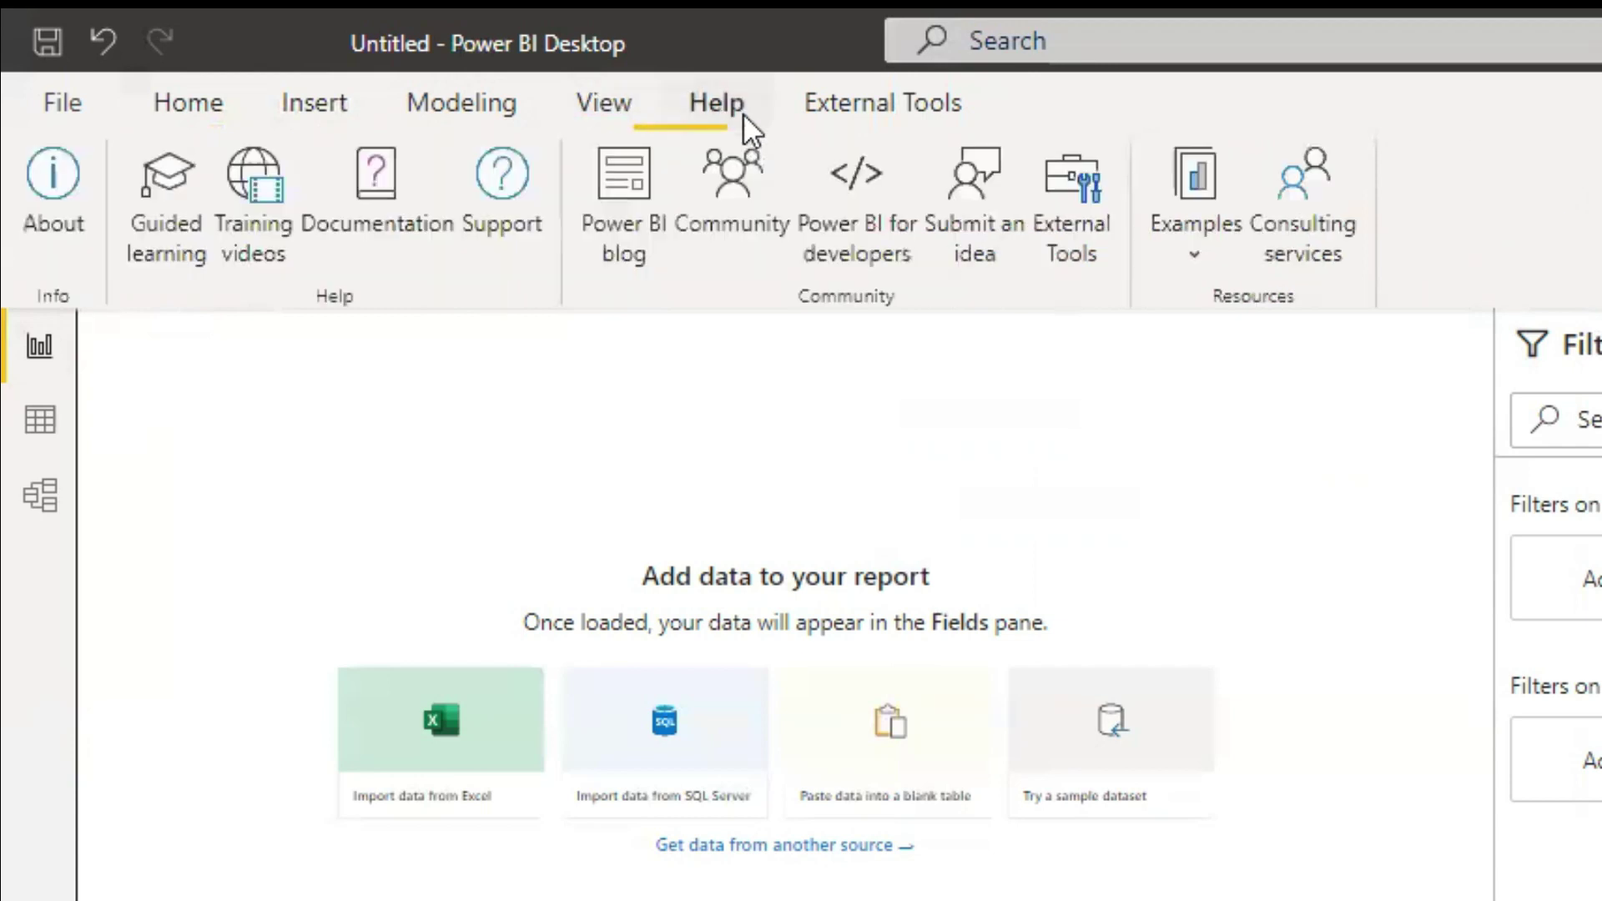
left_click(911, 98)
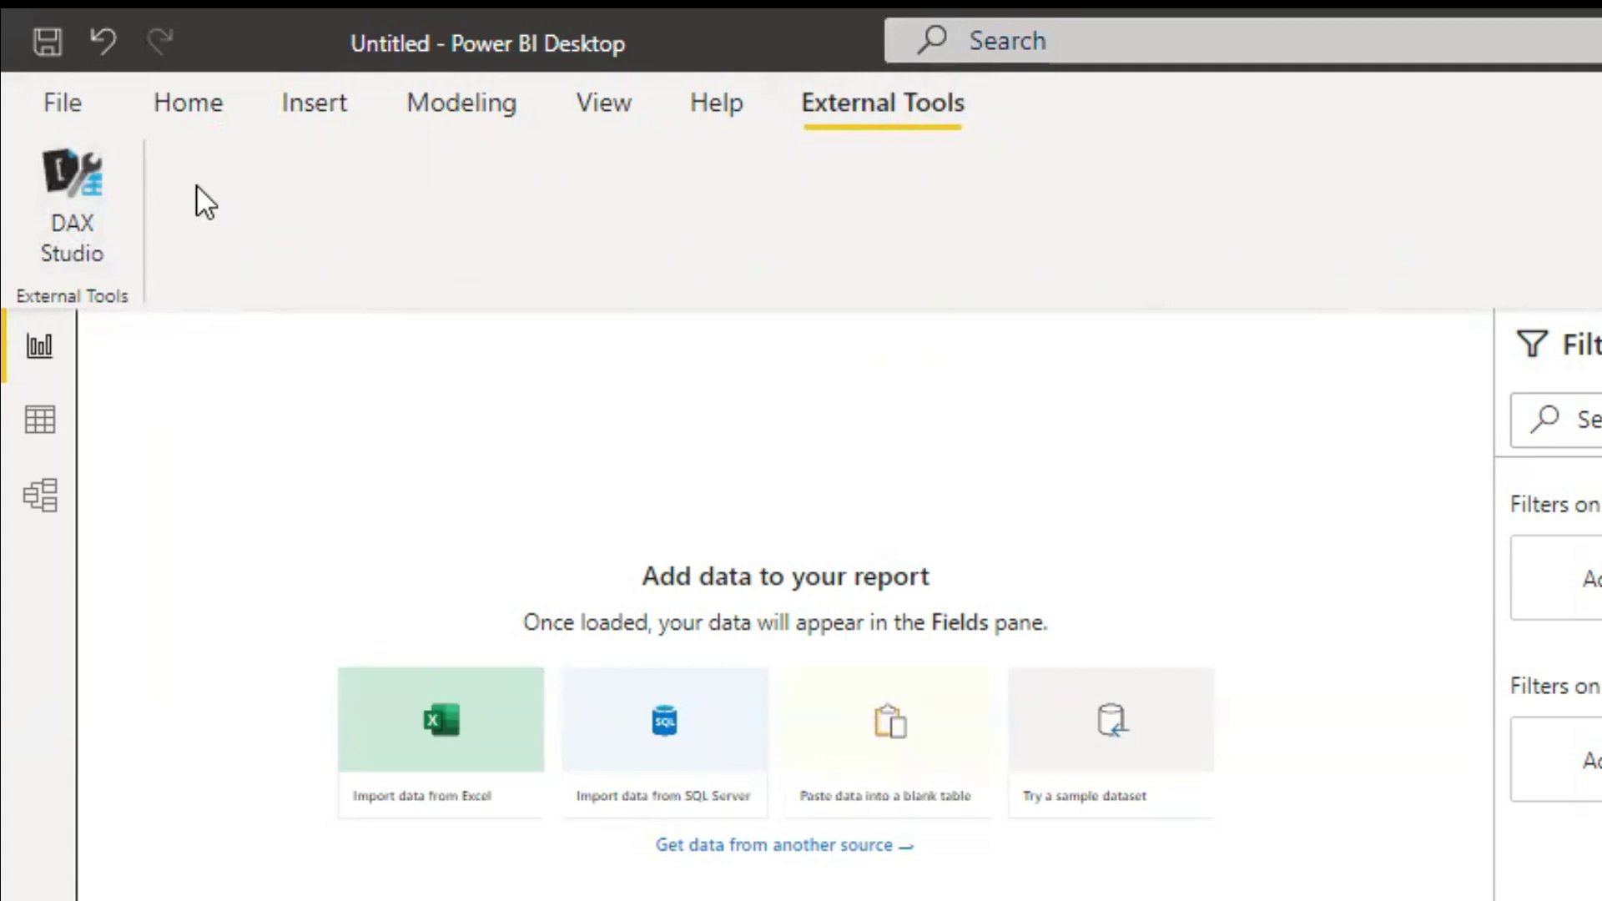
left_click(186, 122)
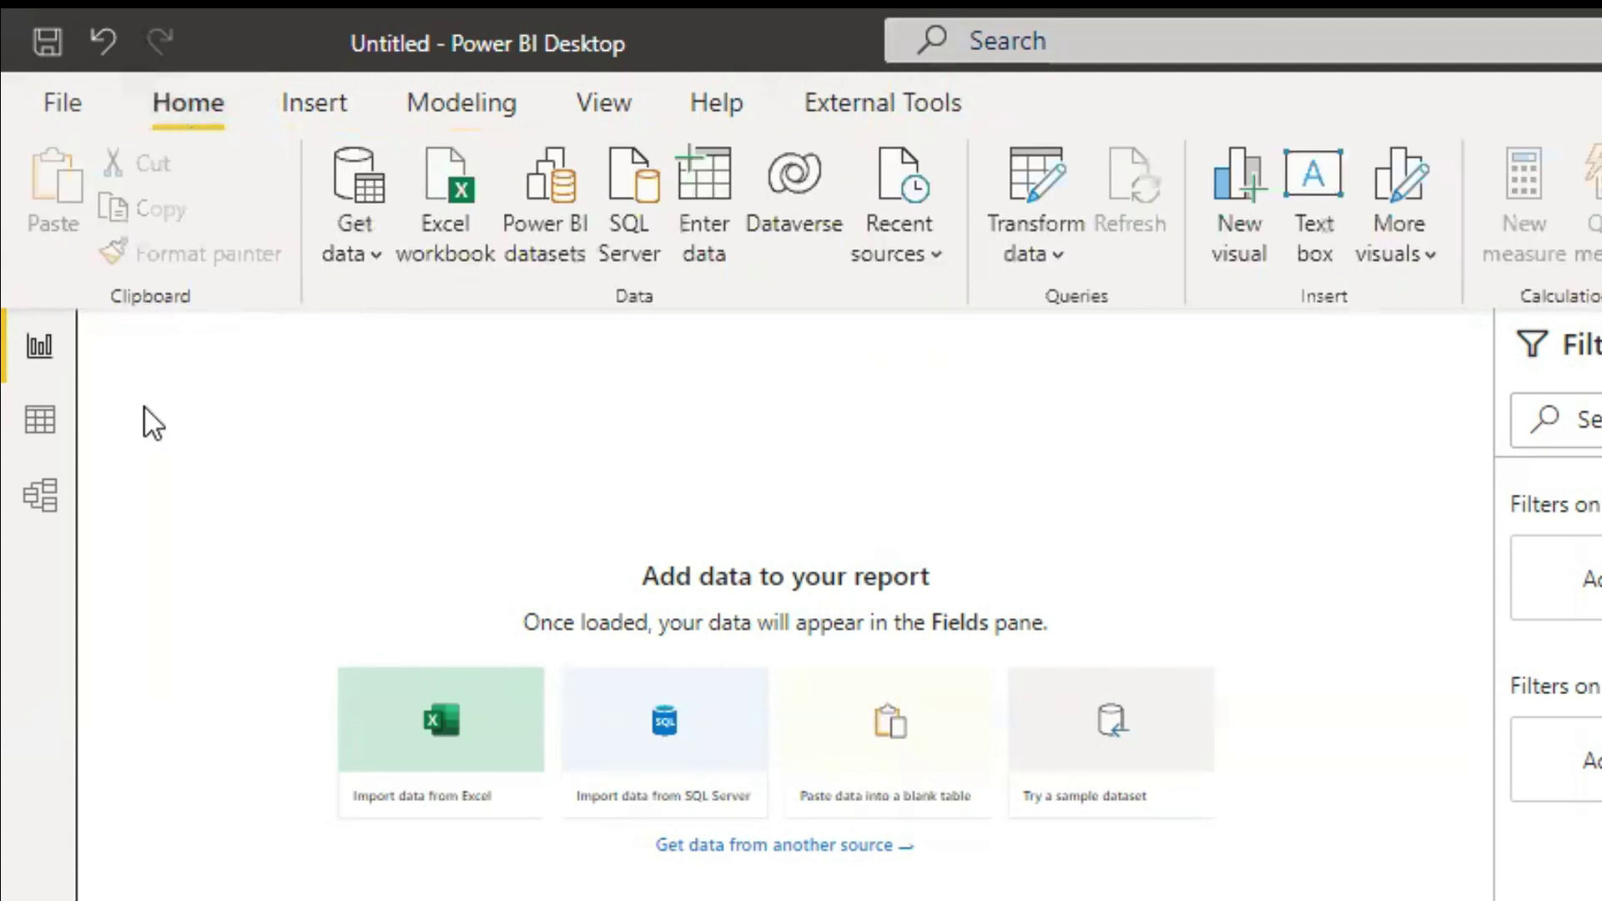
Examine the Report, Data and Model views in turn, returning to the Report view
left_click(42, 360)
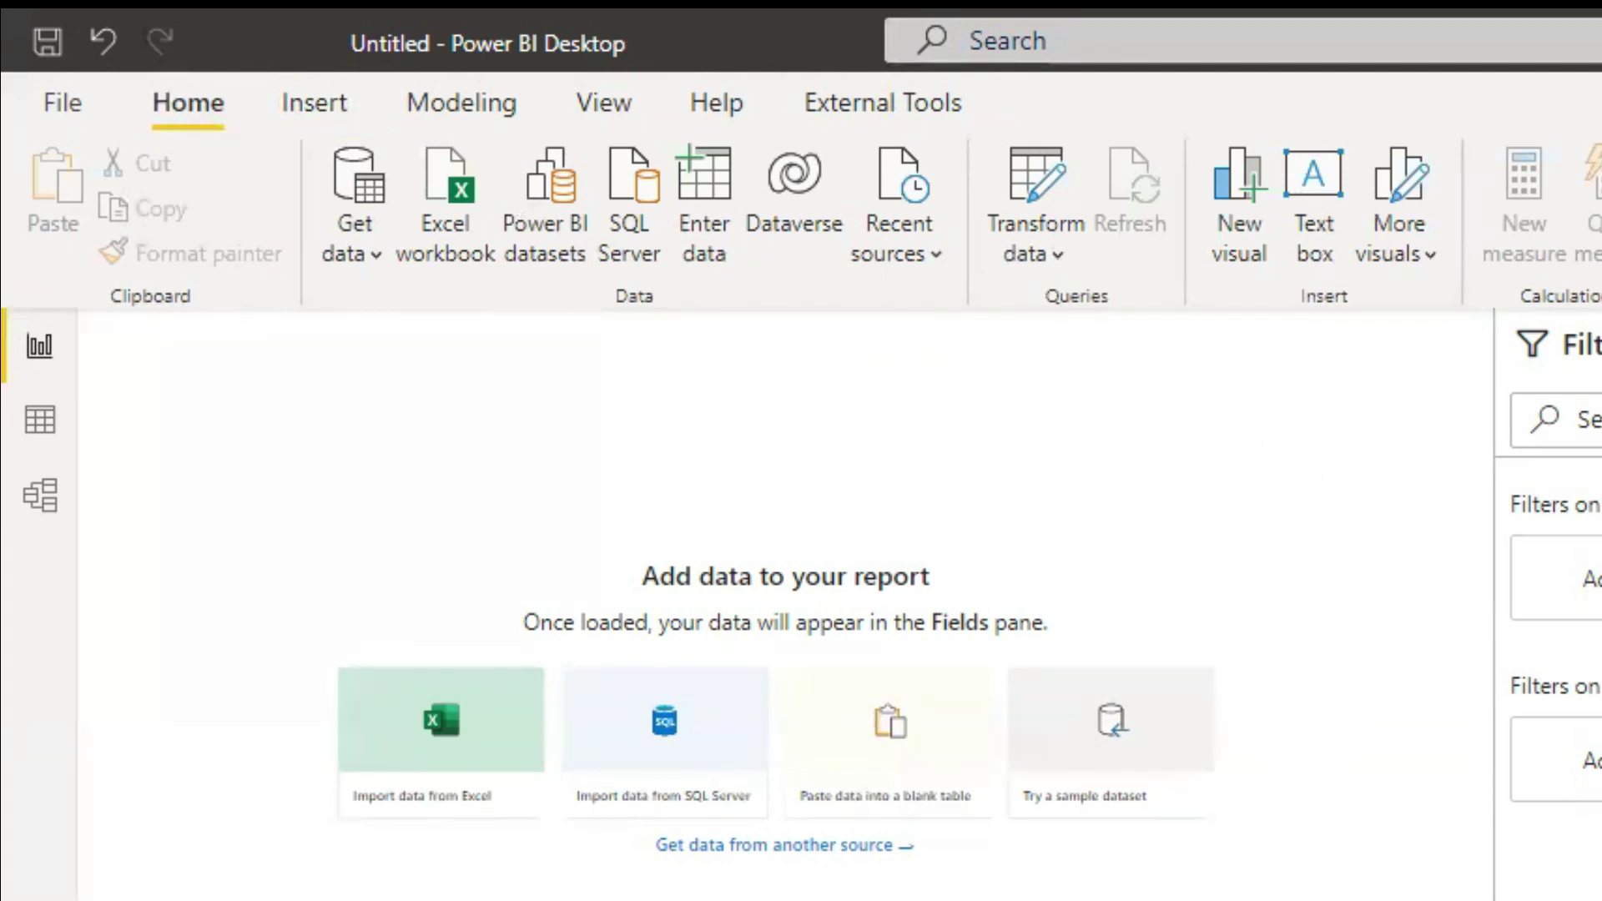
left_click(42, 423)
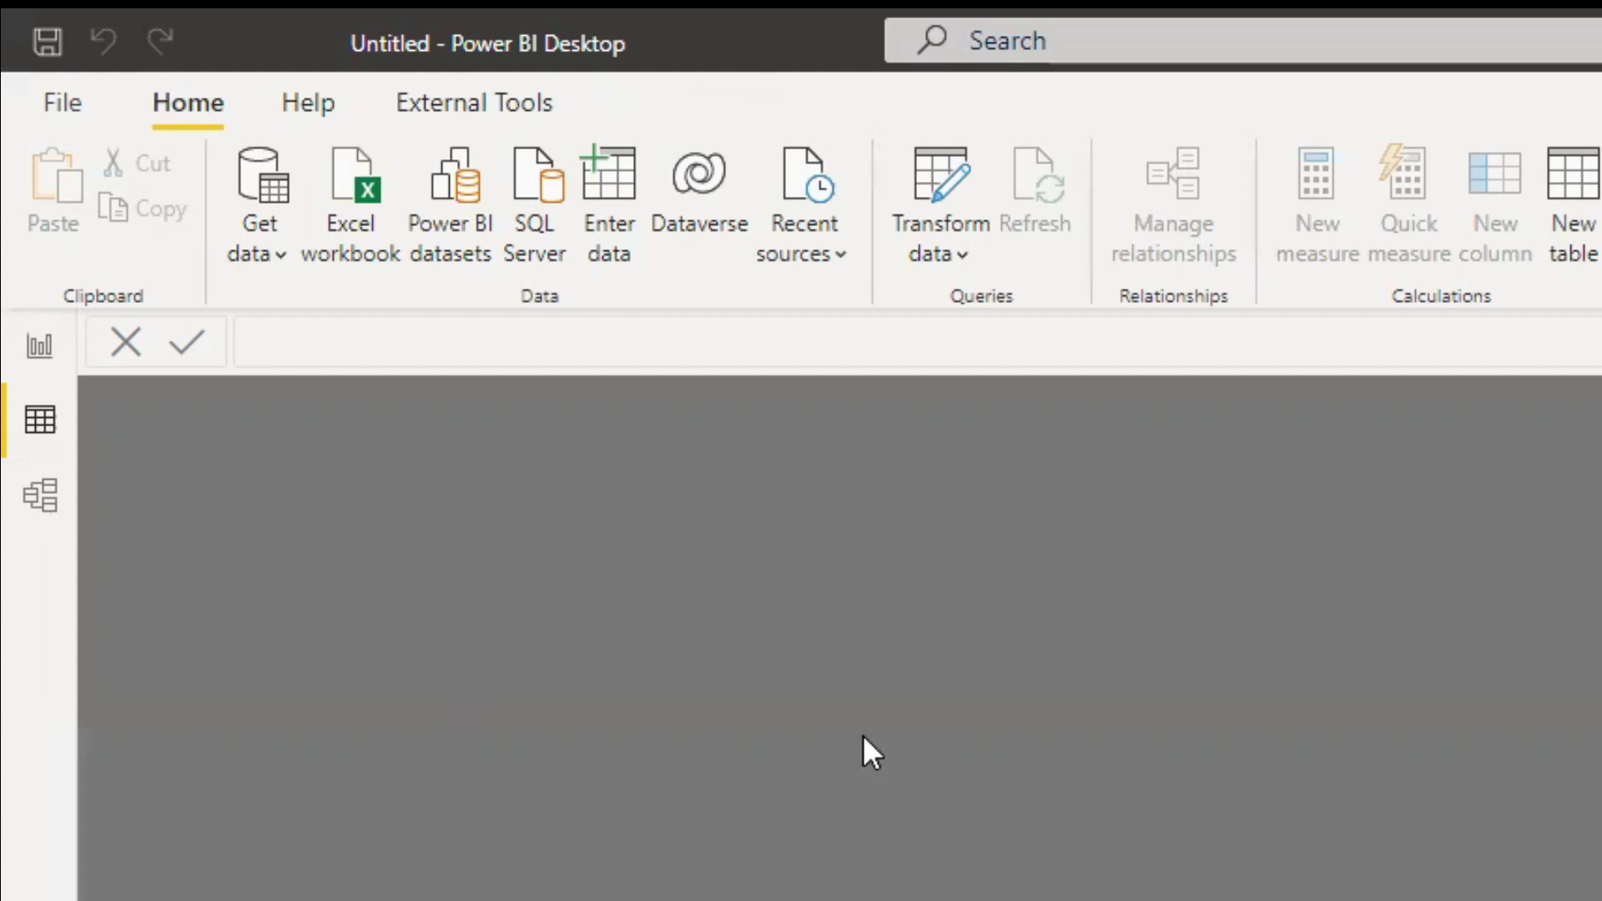
left_click(41, 500)
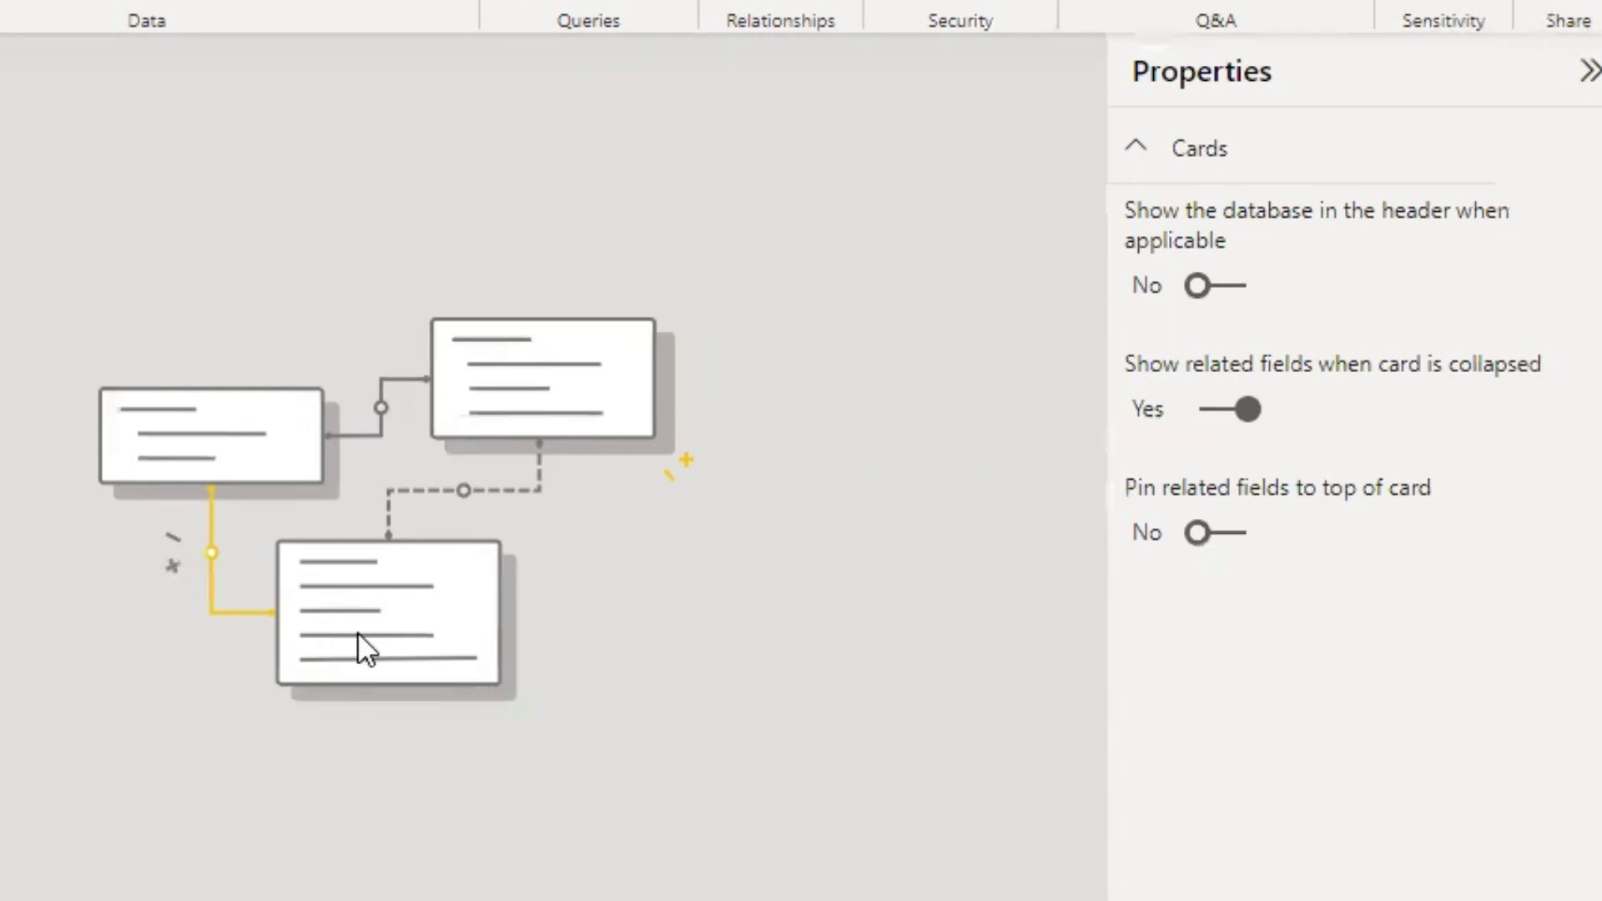
left_click(37, 165)
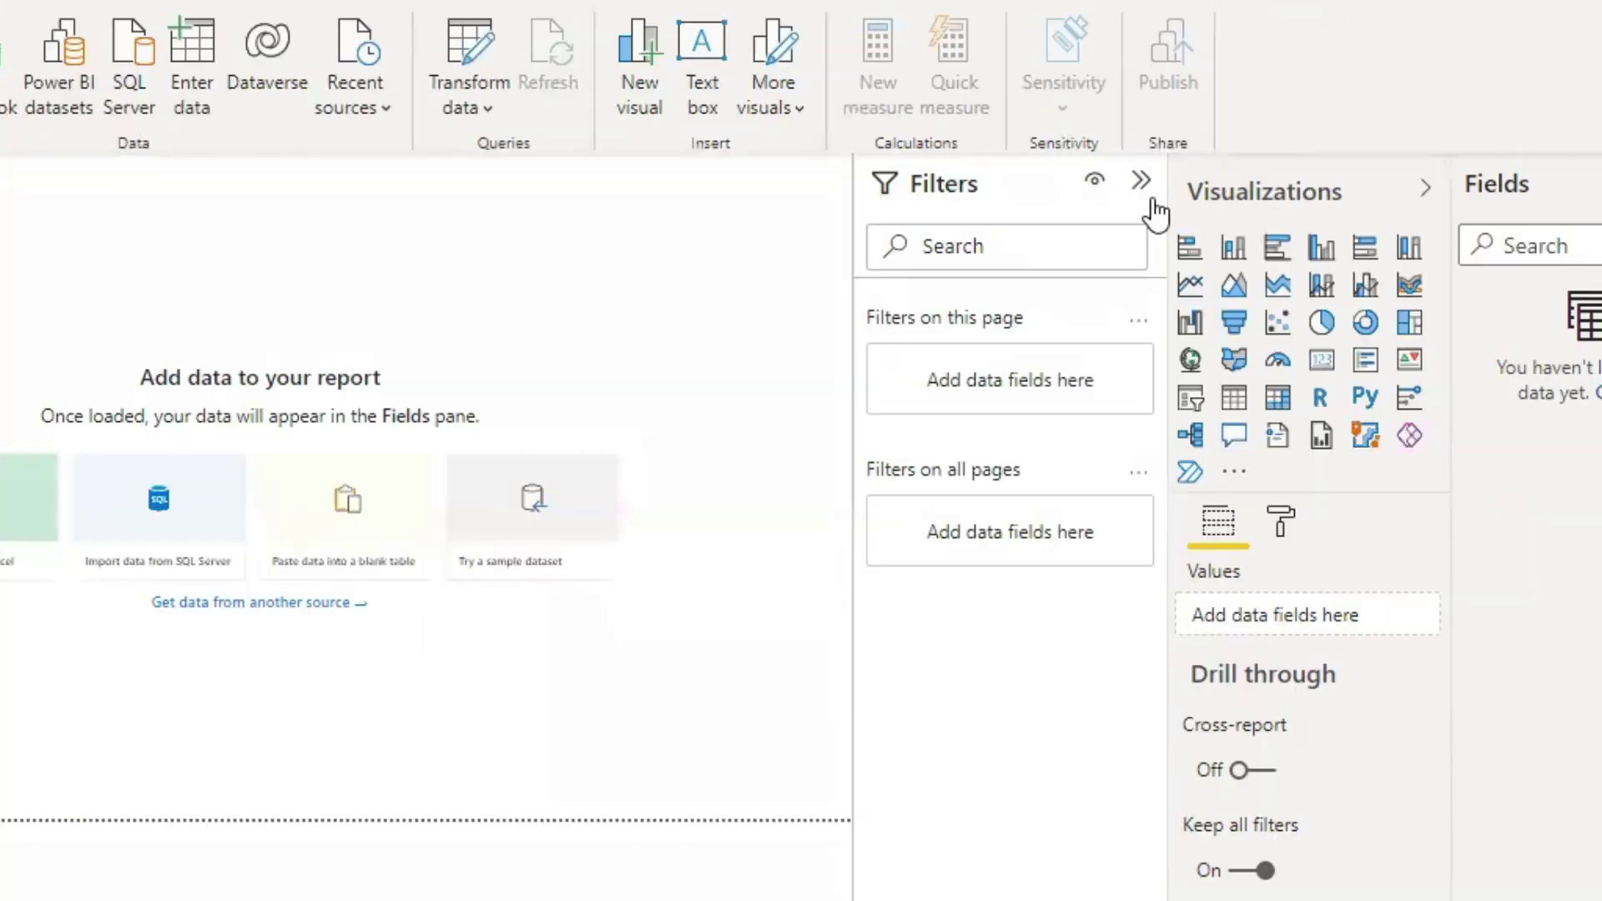
Collapse and re-expand the Filters, Visualizations and Fields panes one after another
left_click(1141, 182)
left_click(1144, 188)
left_click(1423, 190)
left_click(1421, 200)
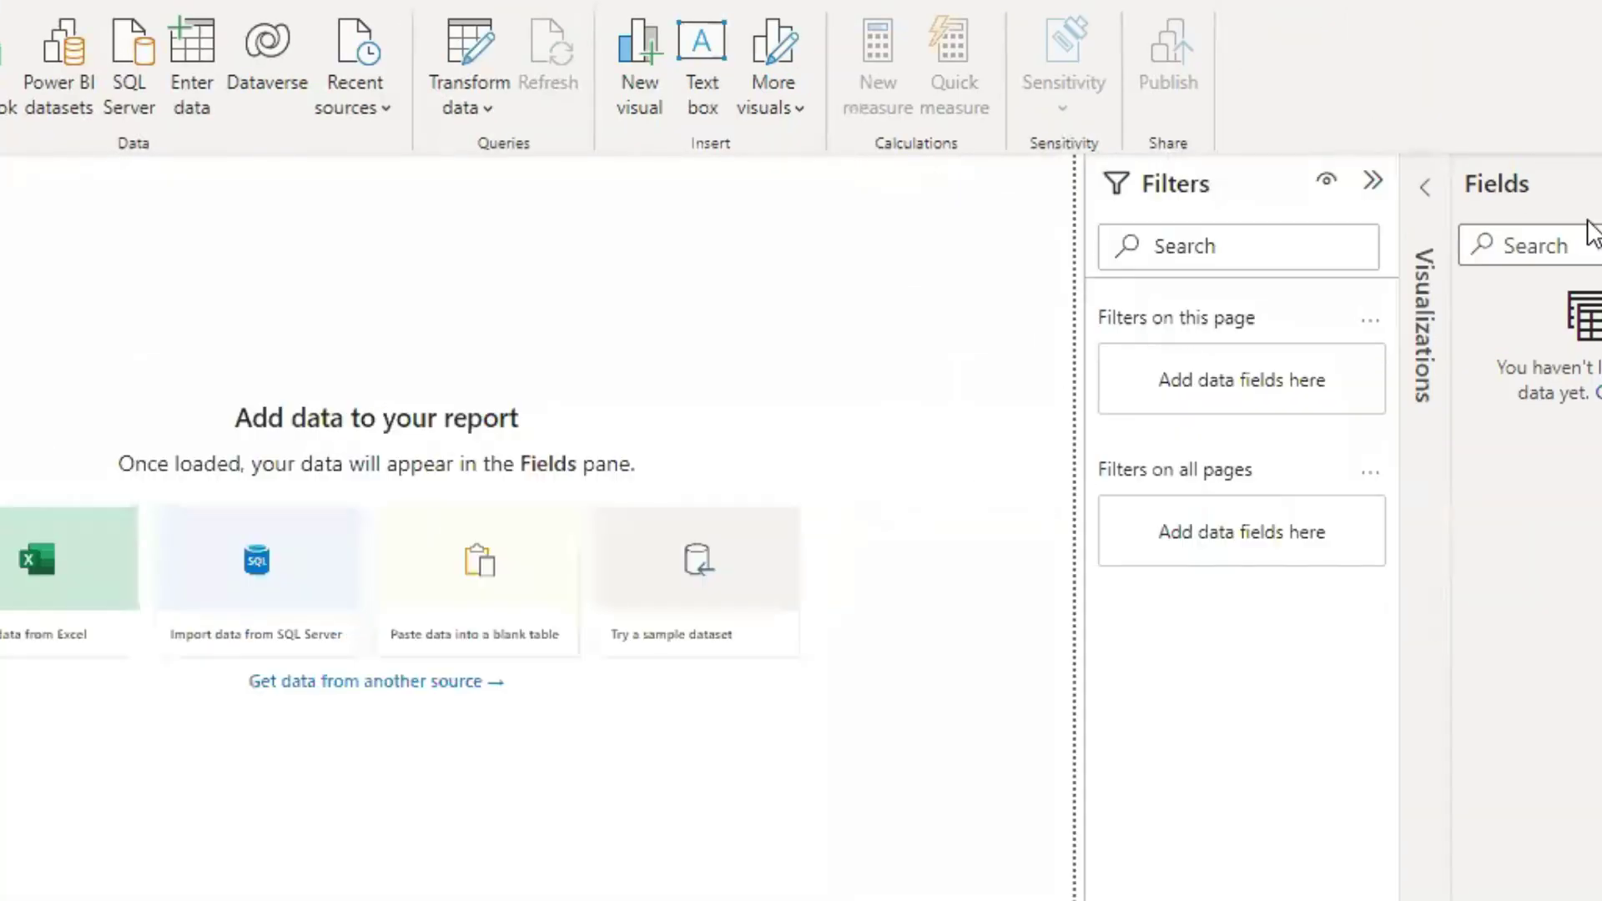
left_click(1502, 184)
left_click(1594, 188)
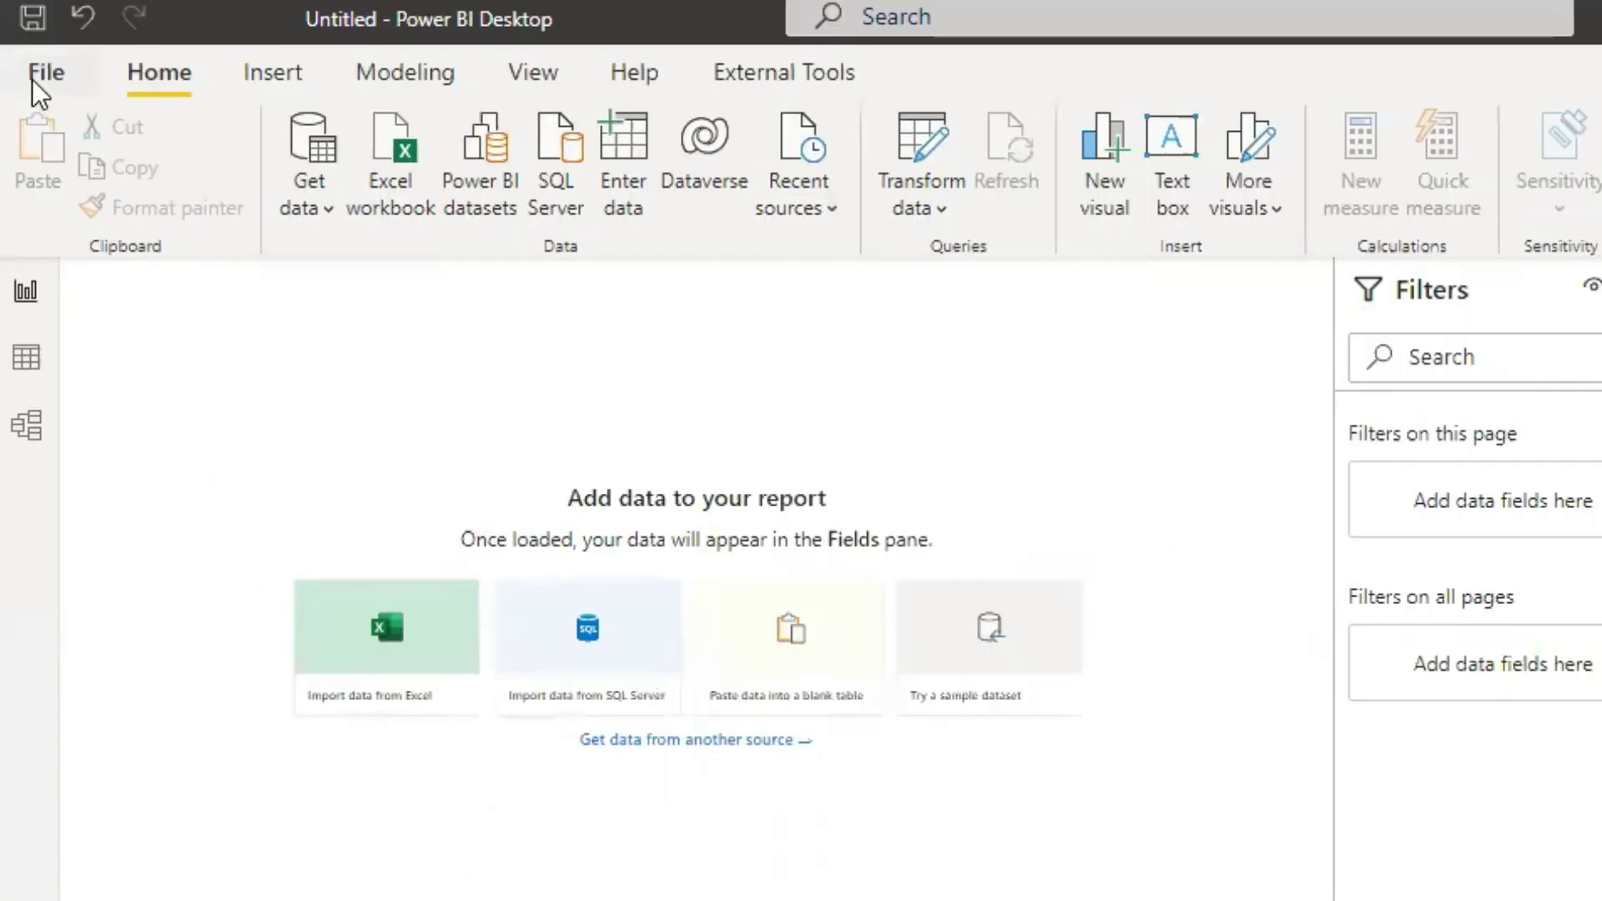
Review the recent reports and the most common data sources among the file options, returning to the report canvas
left_click(32, 78)
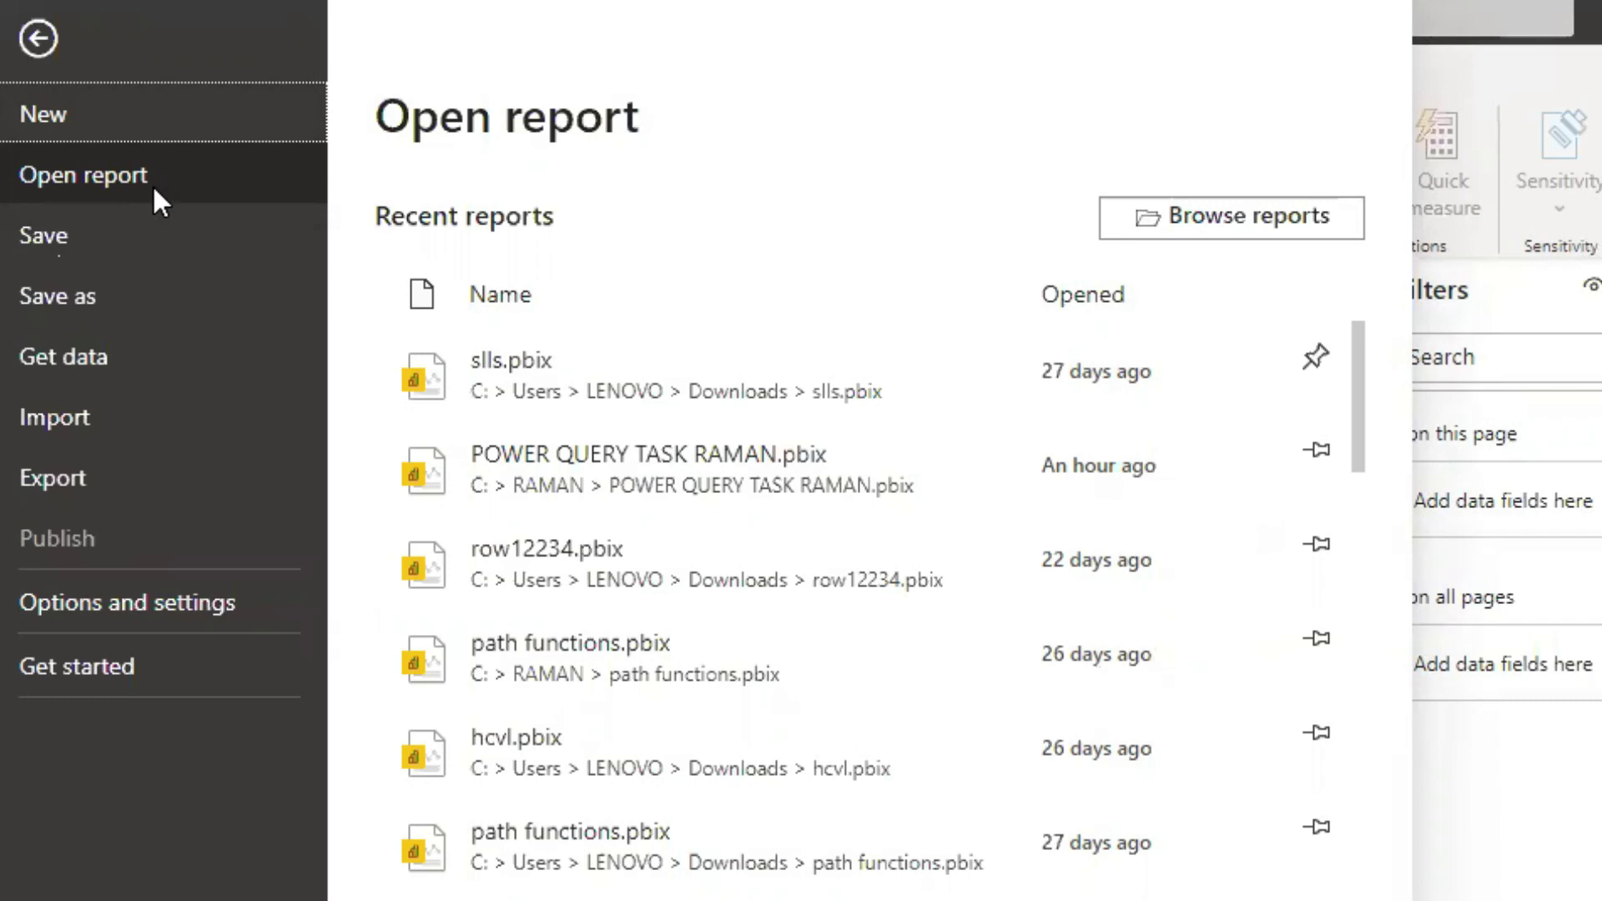
scroll(696, 557, "down", 10)
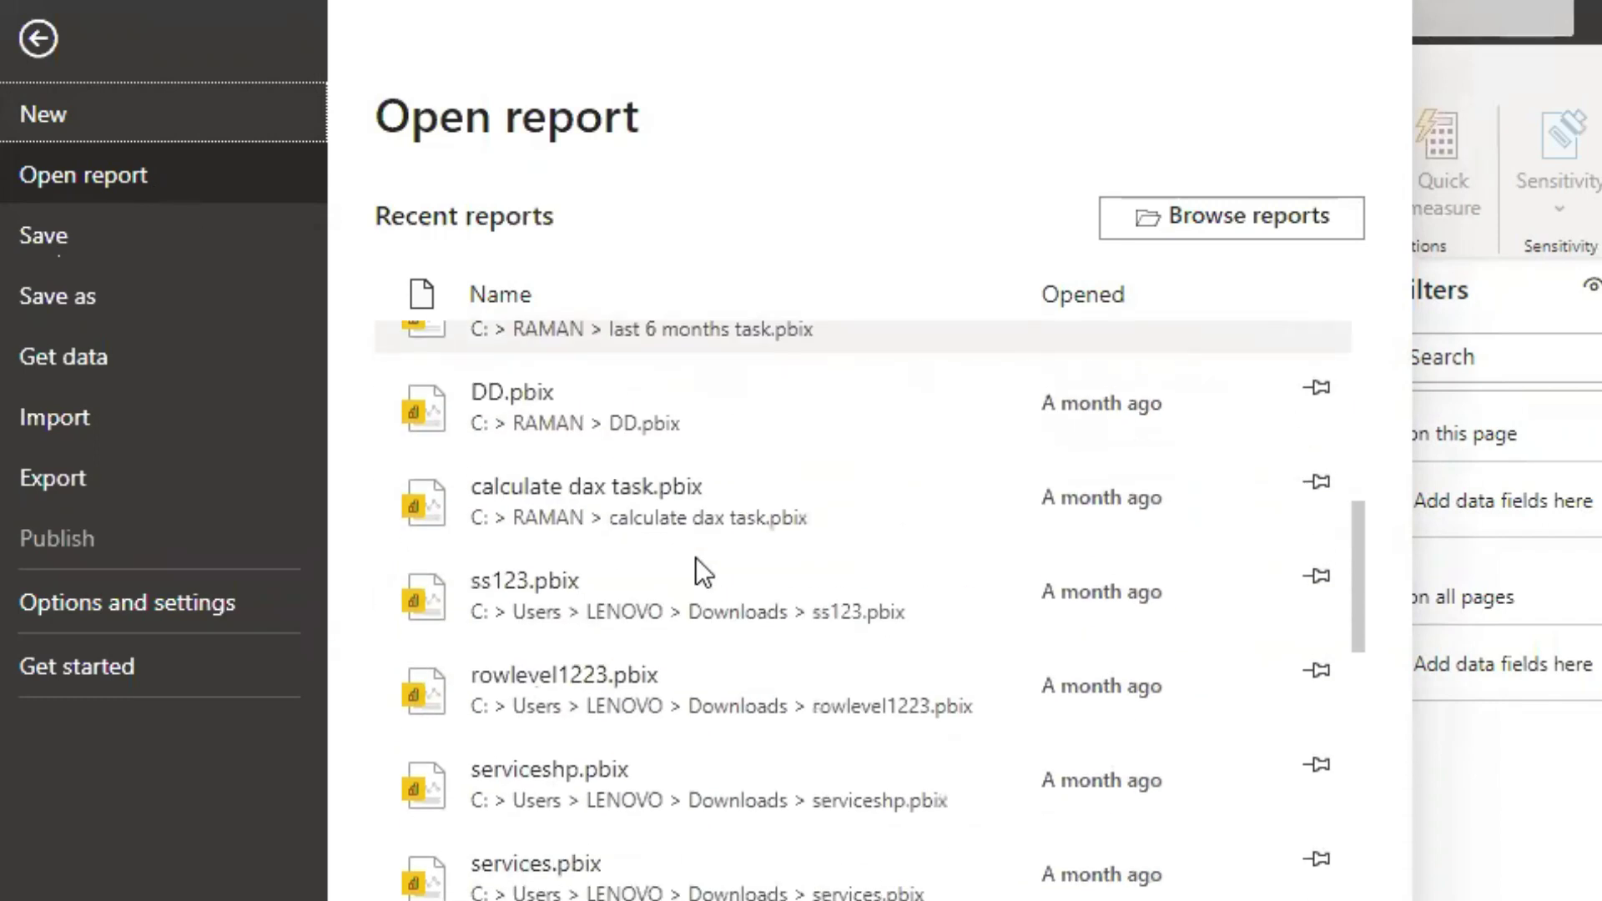
scroll(696, 561, "up", 10)
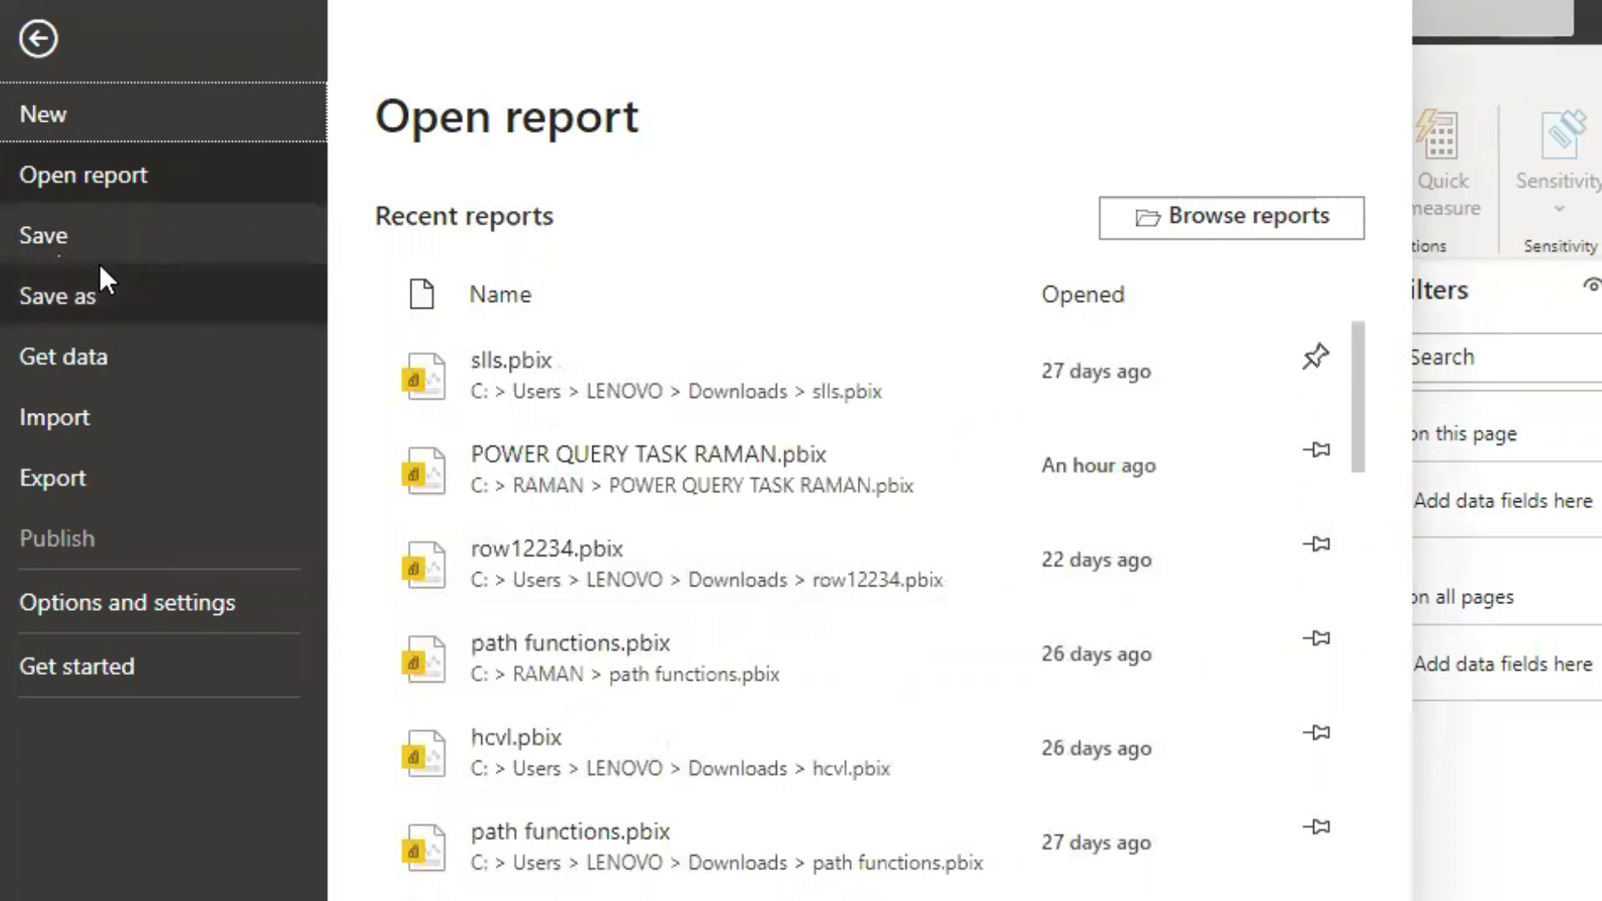
left_click(133, 356)
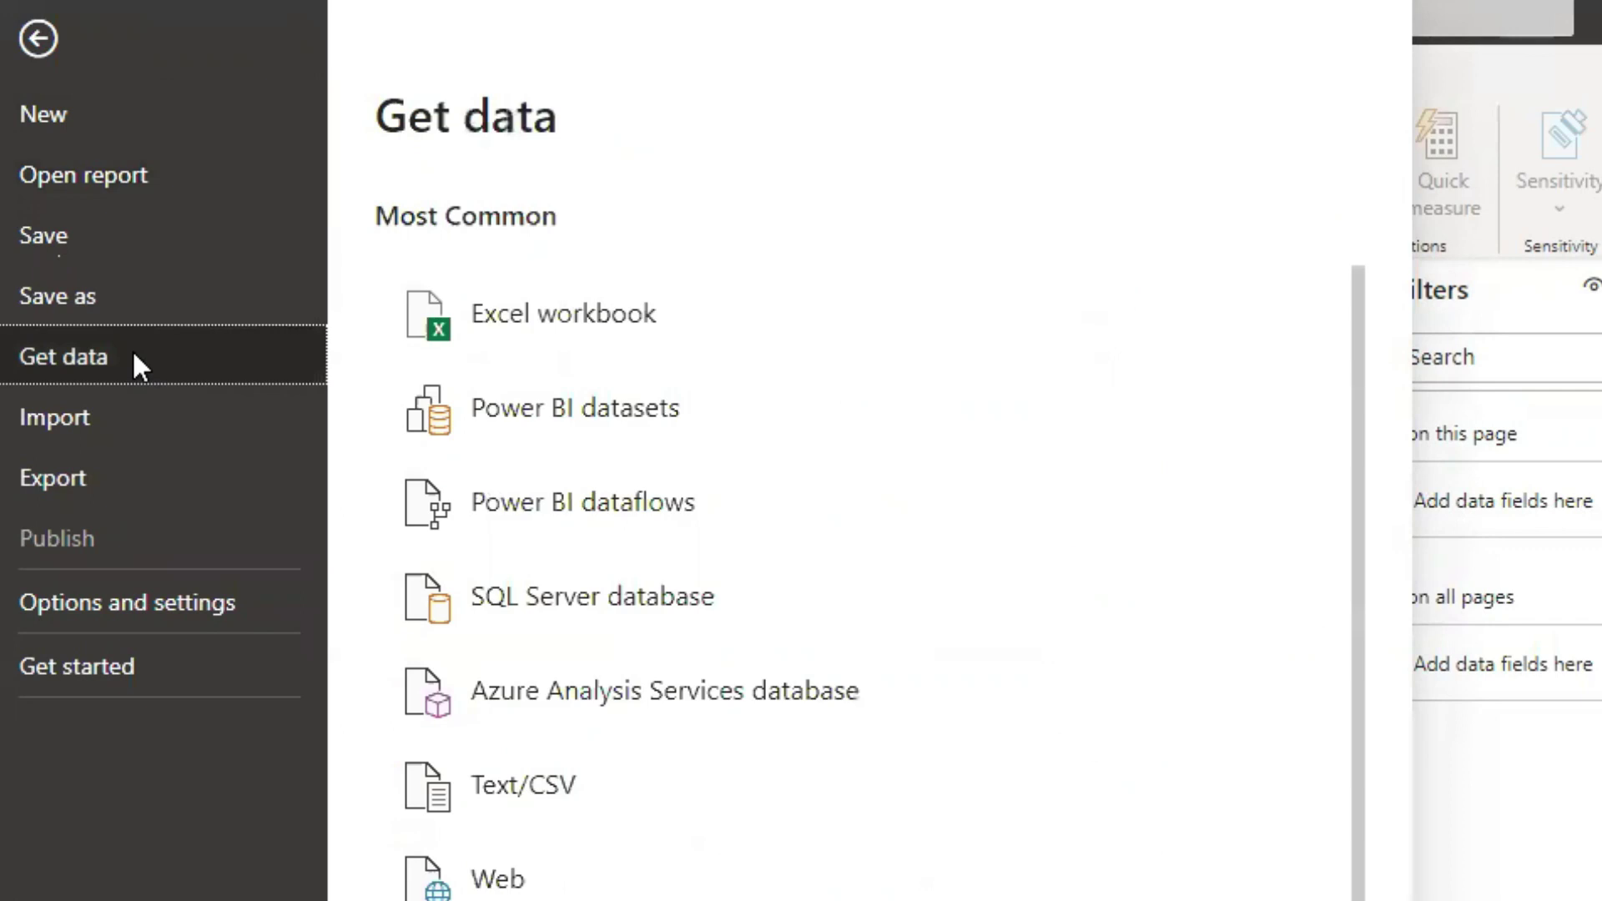
scroll(927, 529, "down", 2)
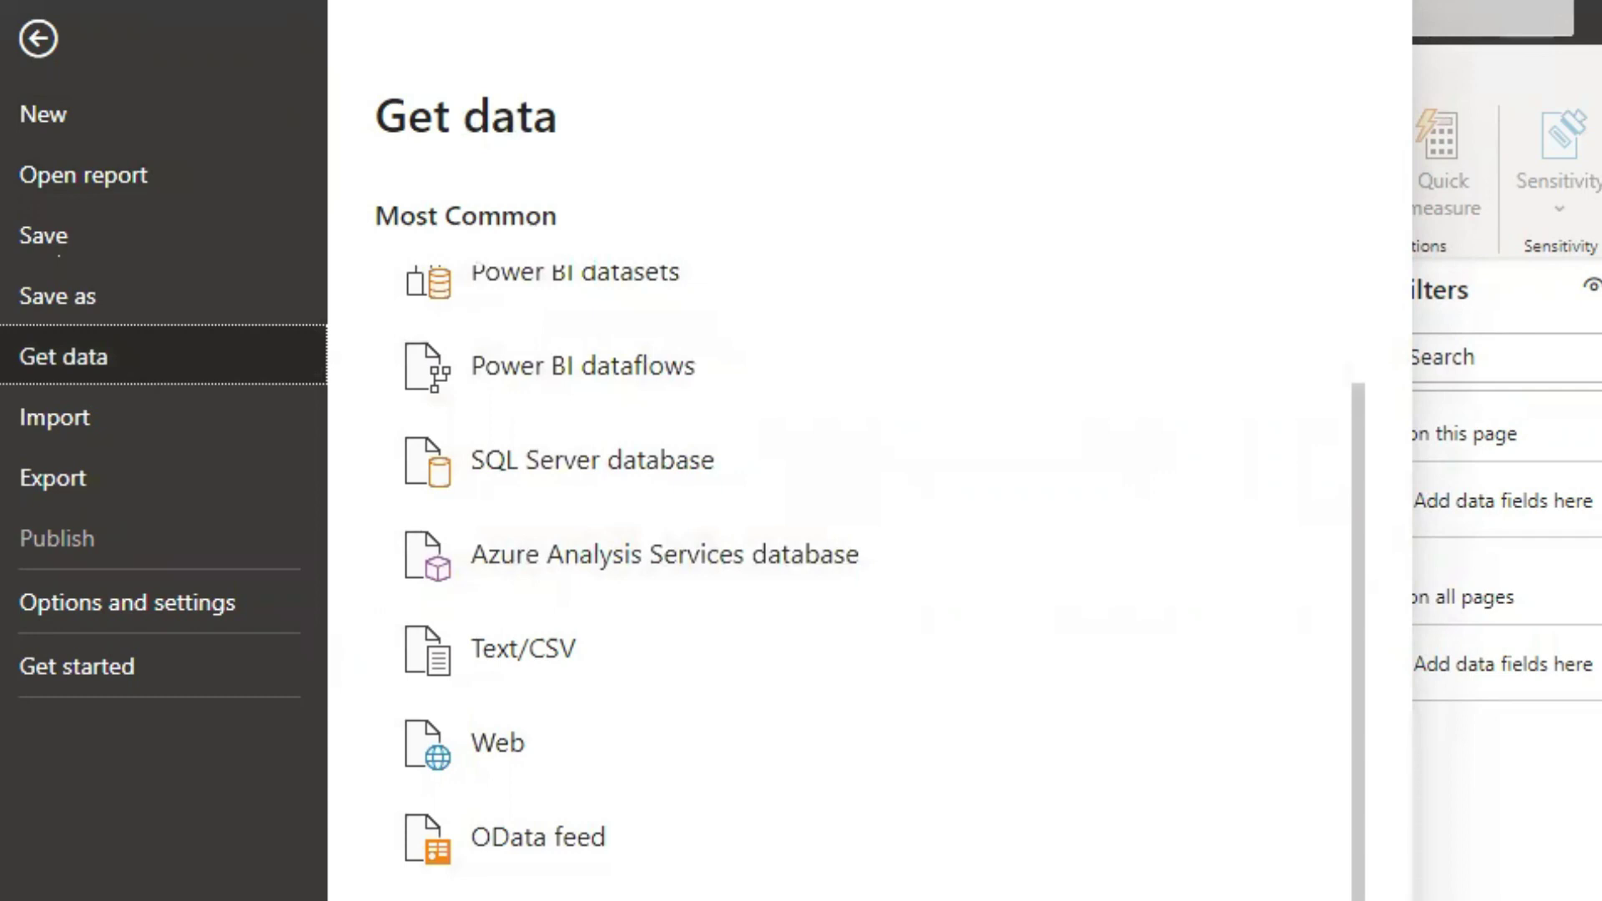
key("Escape")
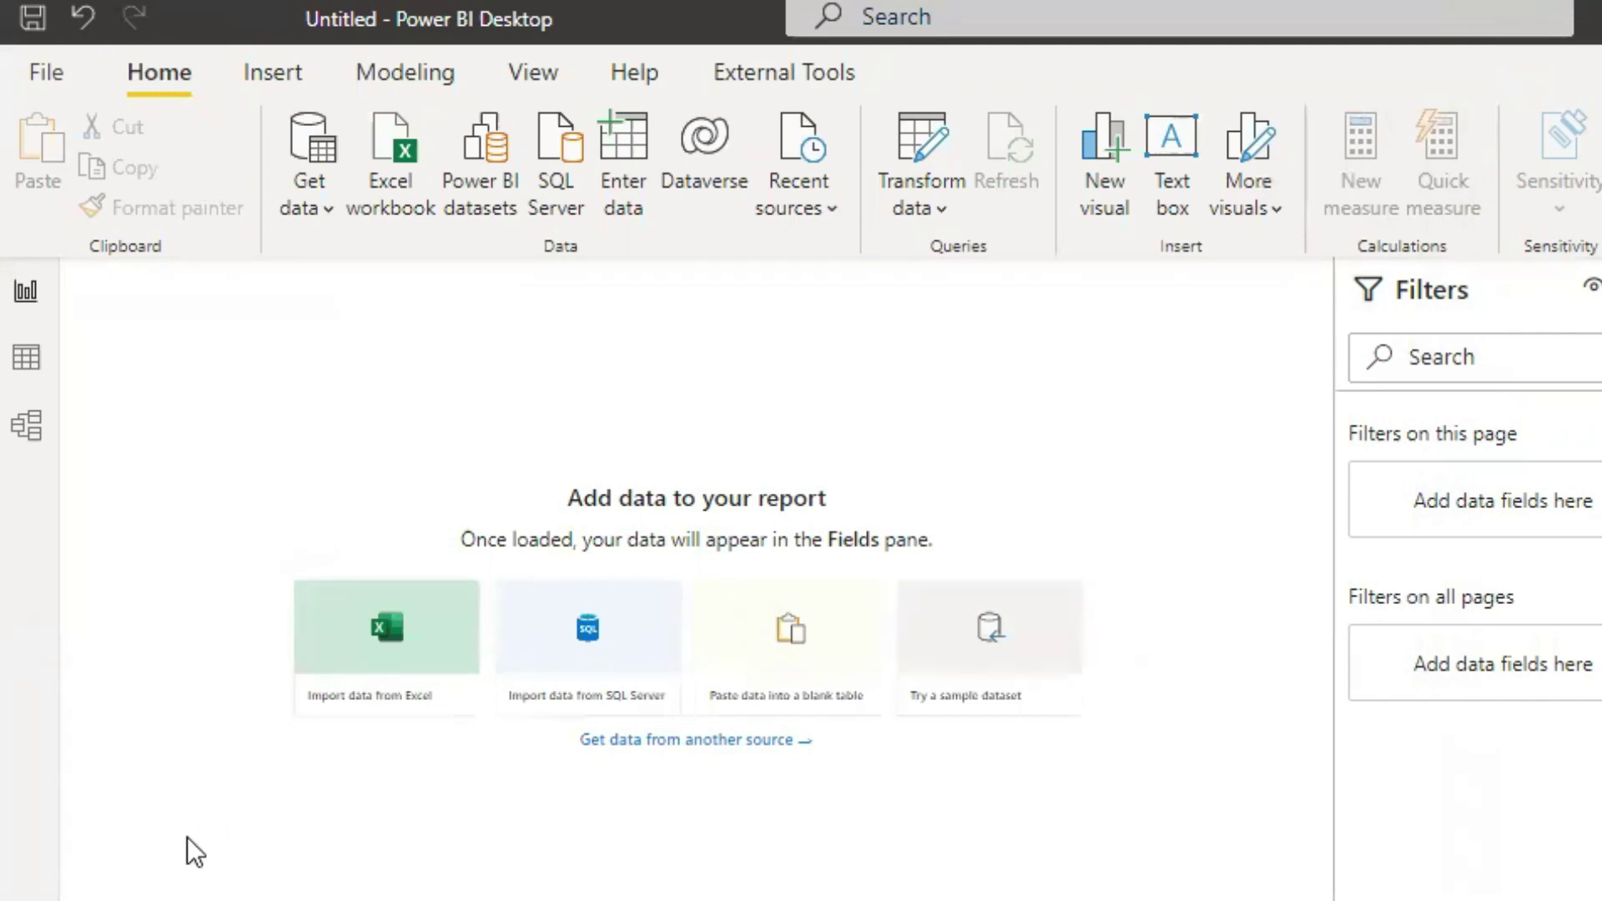
Look through the full list of data connectors in the Get Data dialog
scroll(1272, 493, "down", 5)
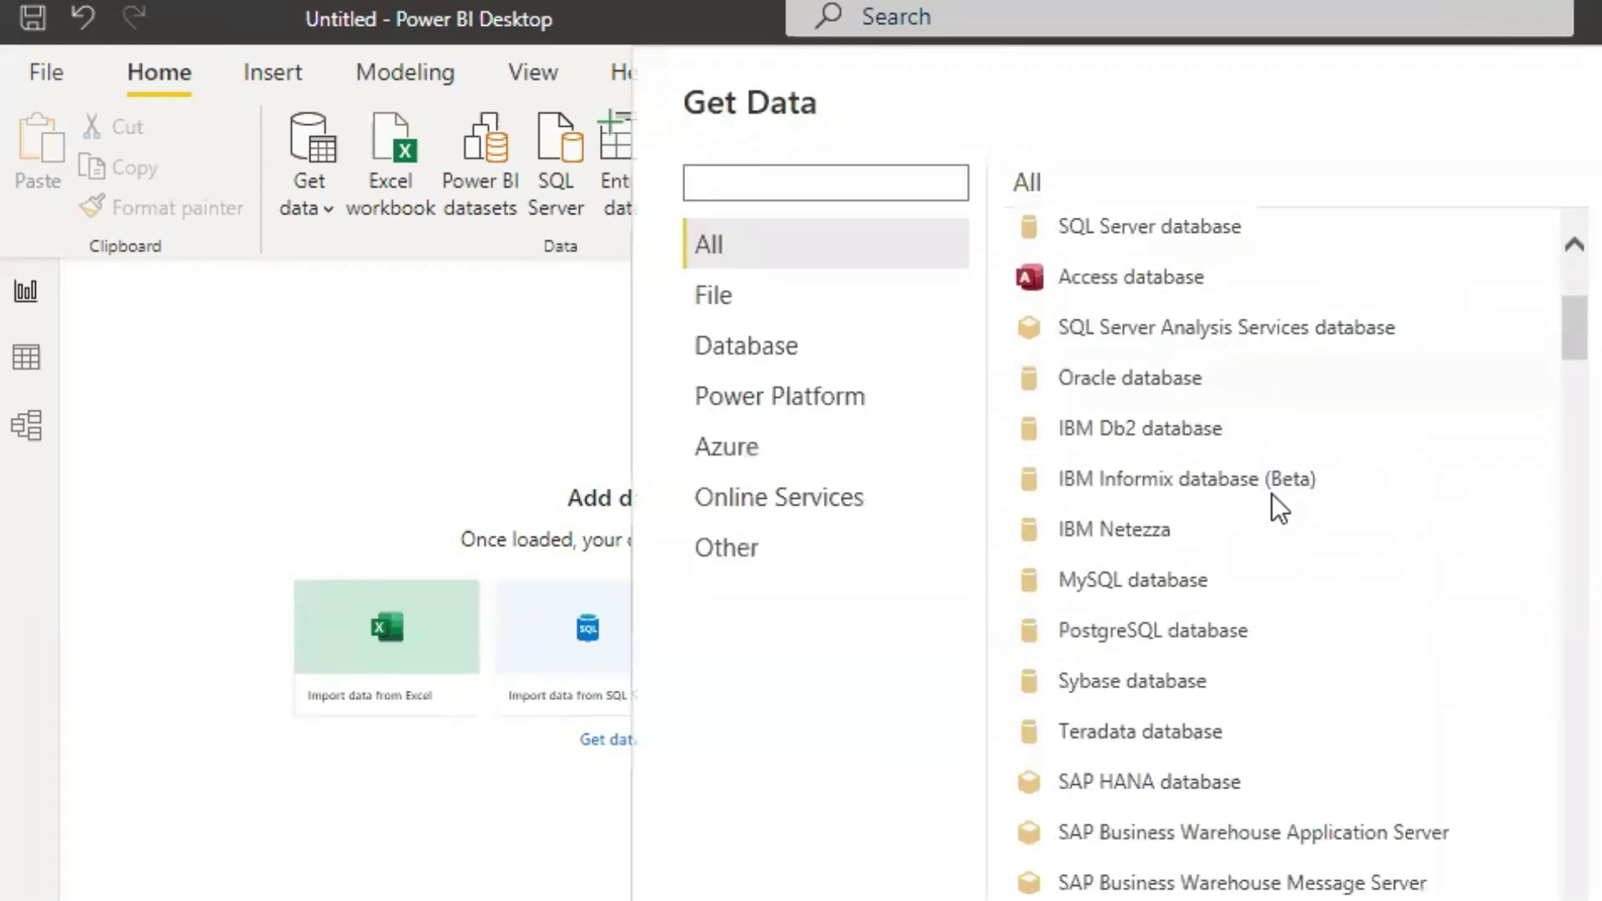
scroll(1272, 712, "up", 5)
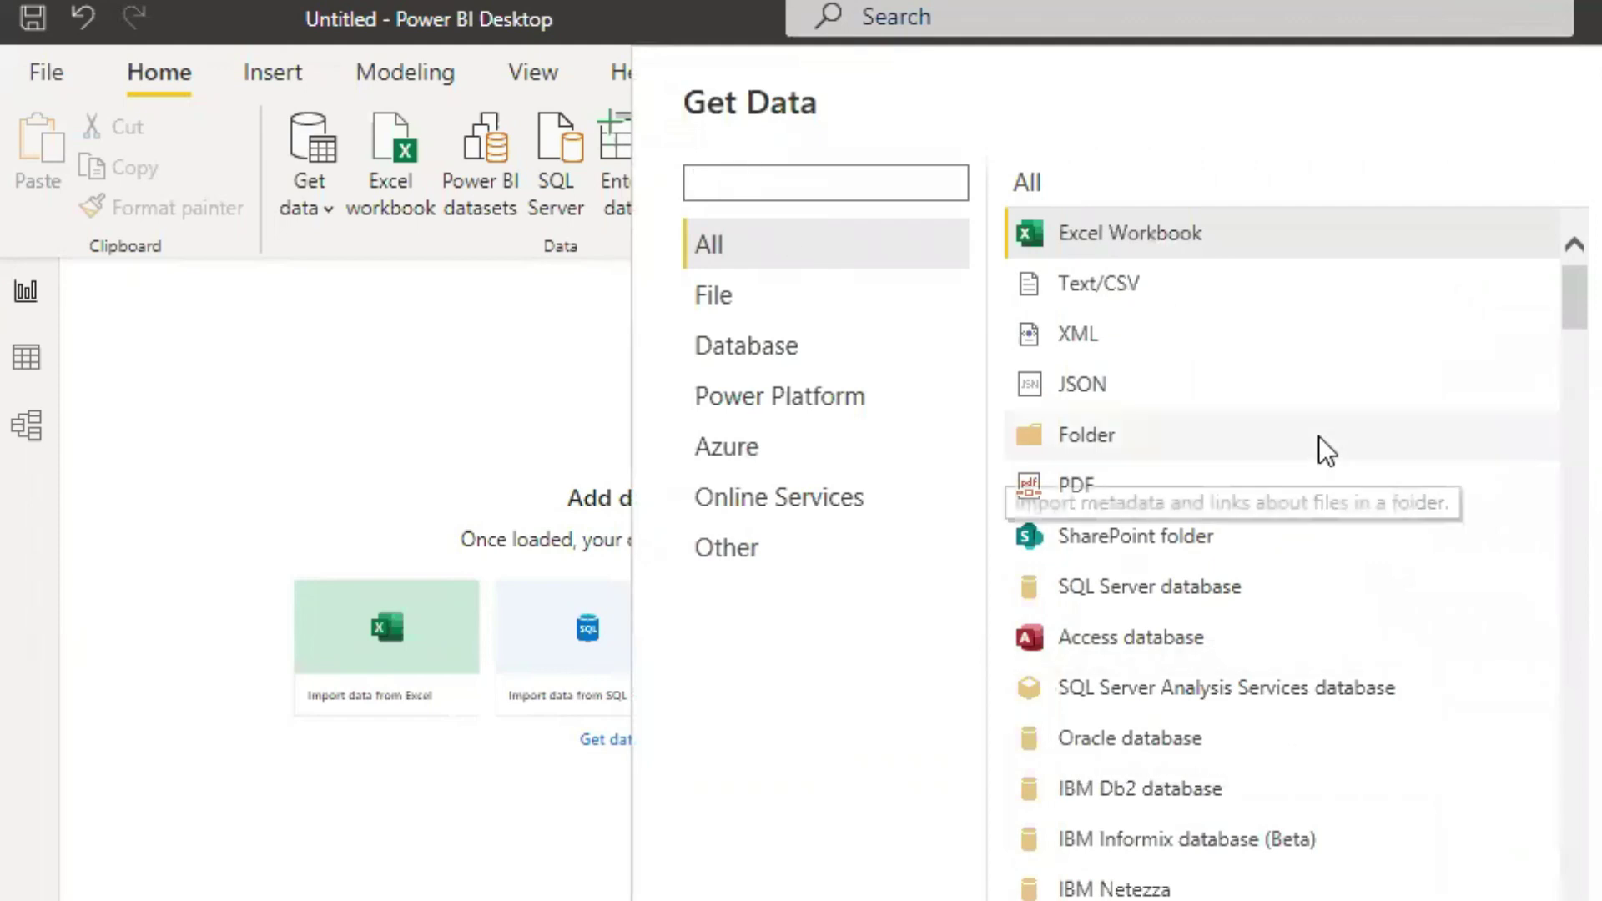
scroll(1316, 448, "down", 3)
scroll(1266, 396, "down", 15)
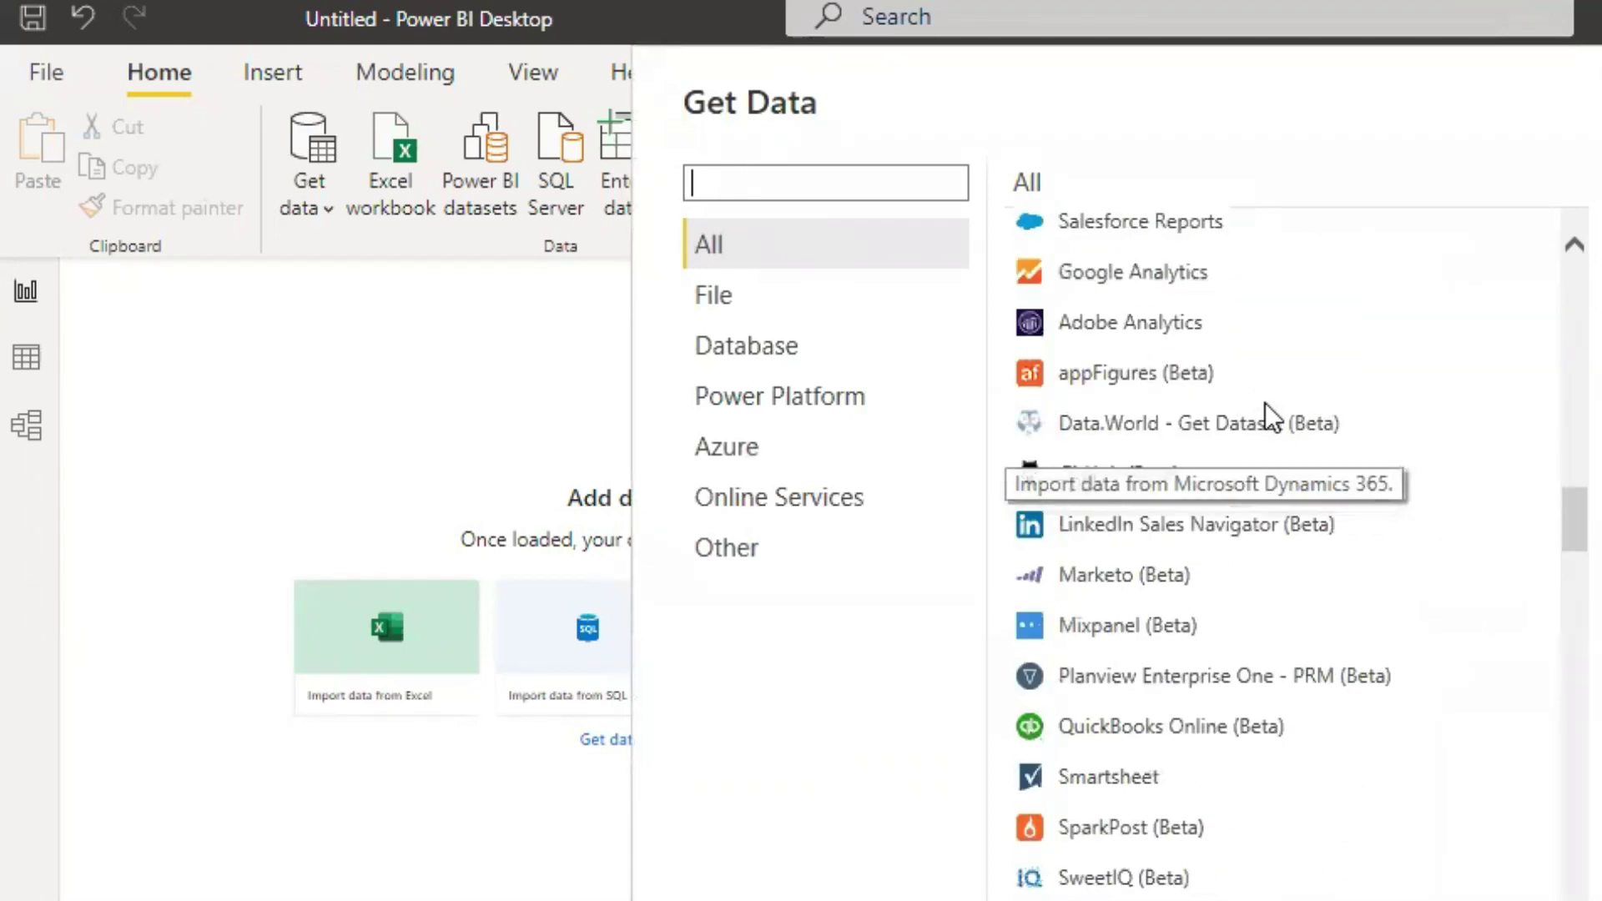
scroll(1166, 709, "up", 10)
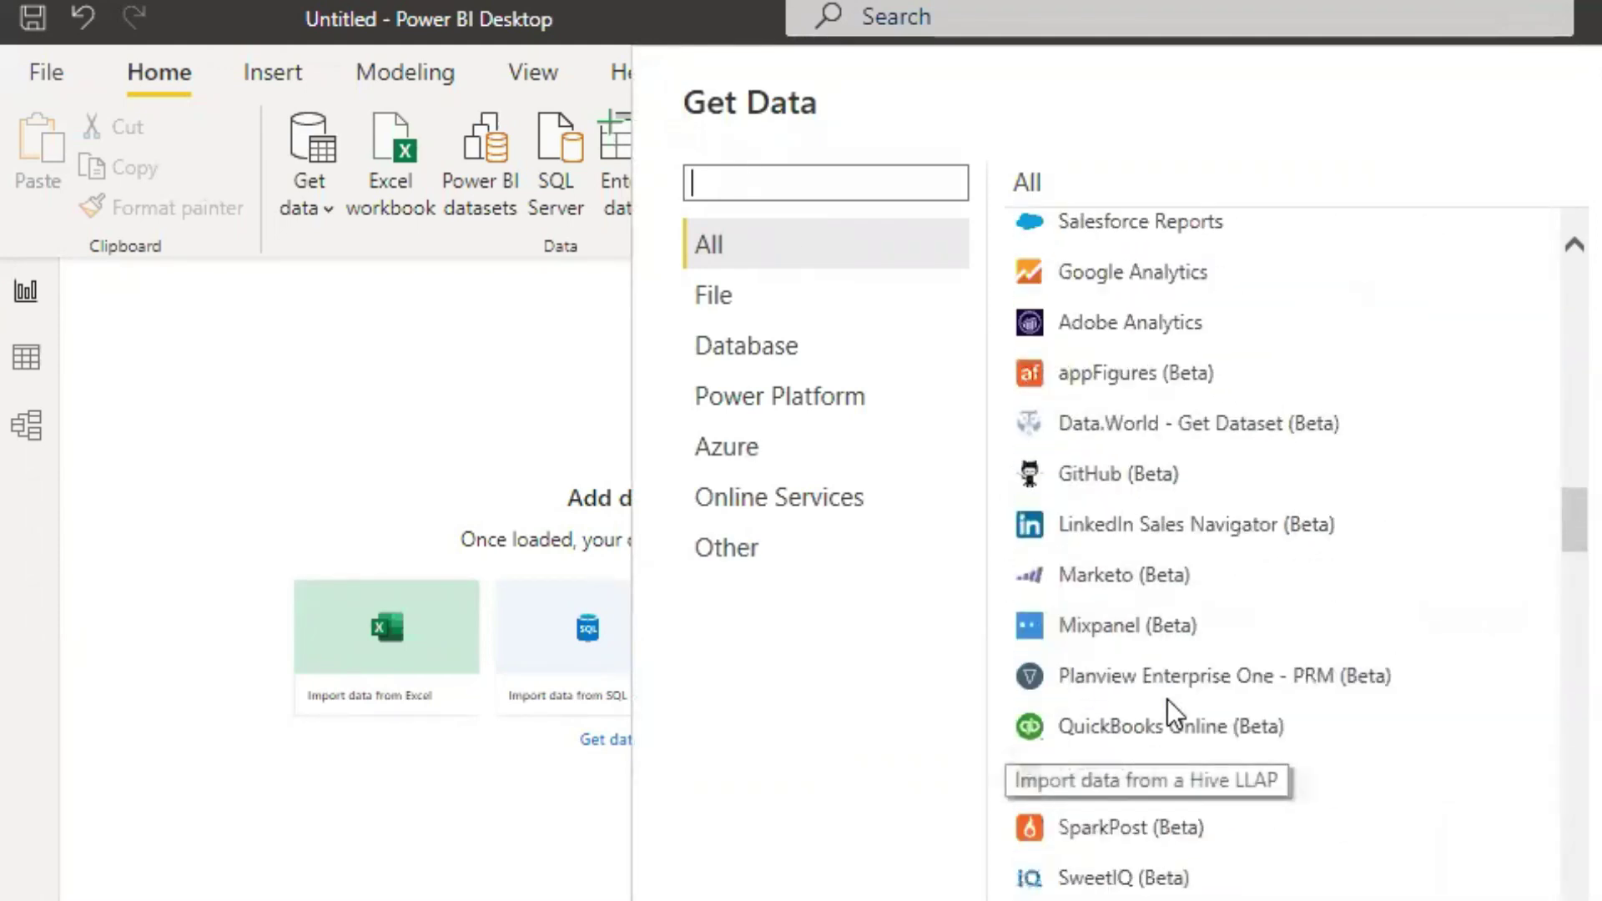
scroll(1168, 699, "up", 12)
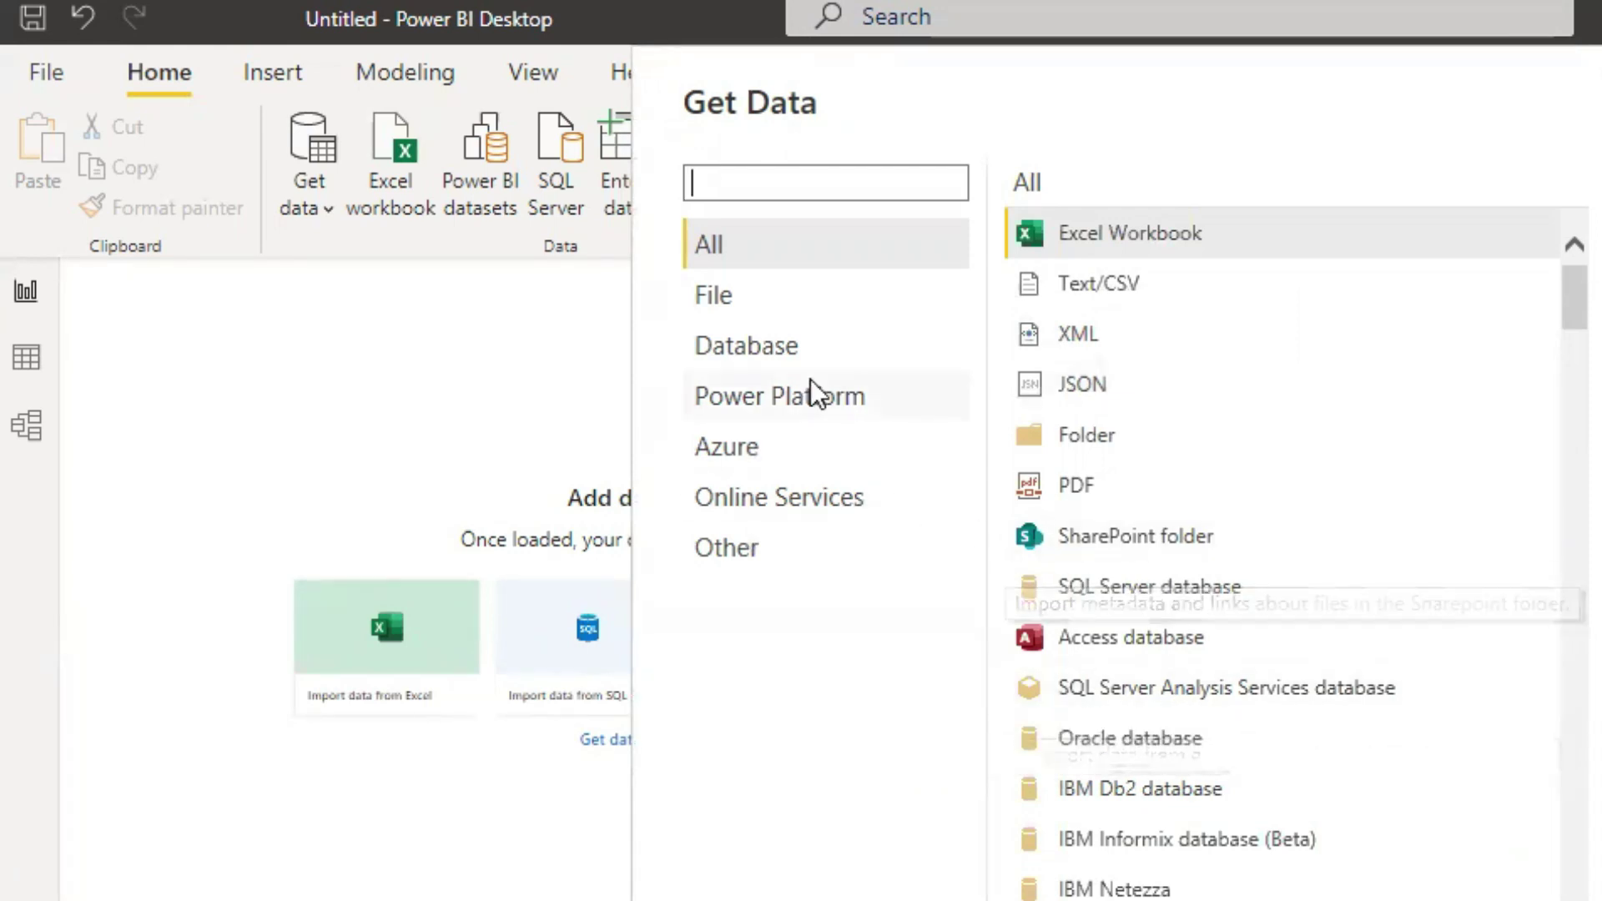
Review the File and Database categories of connectors in the Get Data dialog
left_click(726, 315)
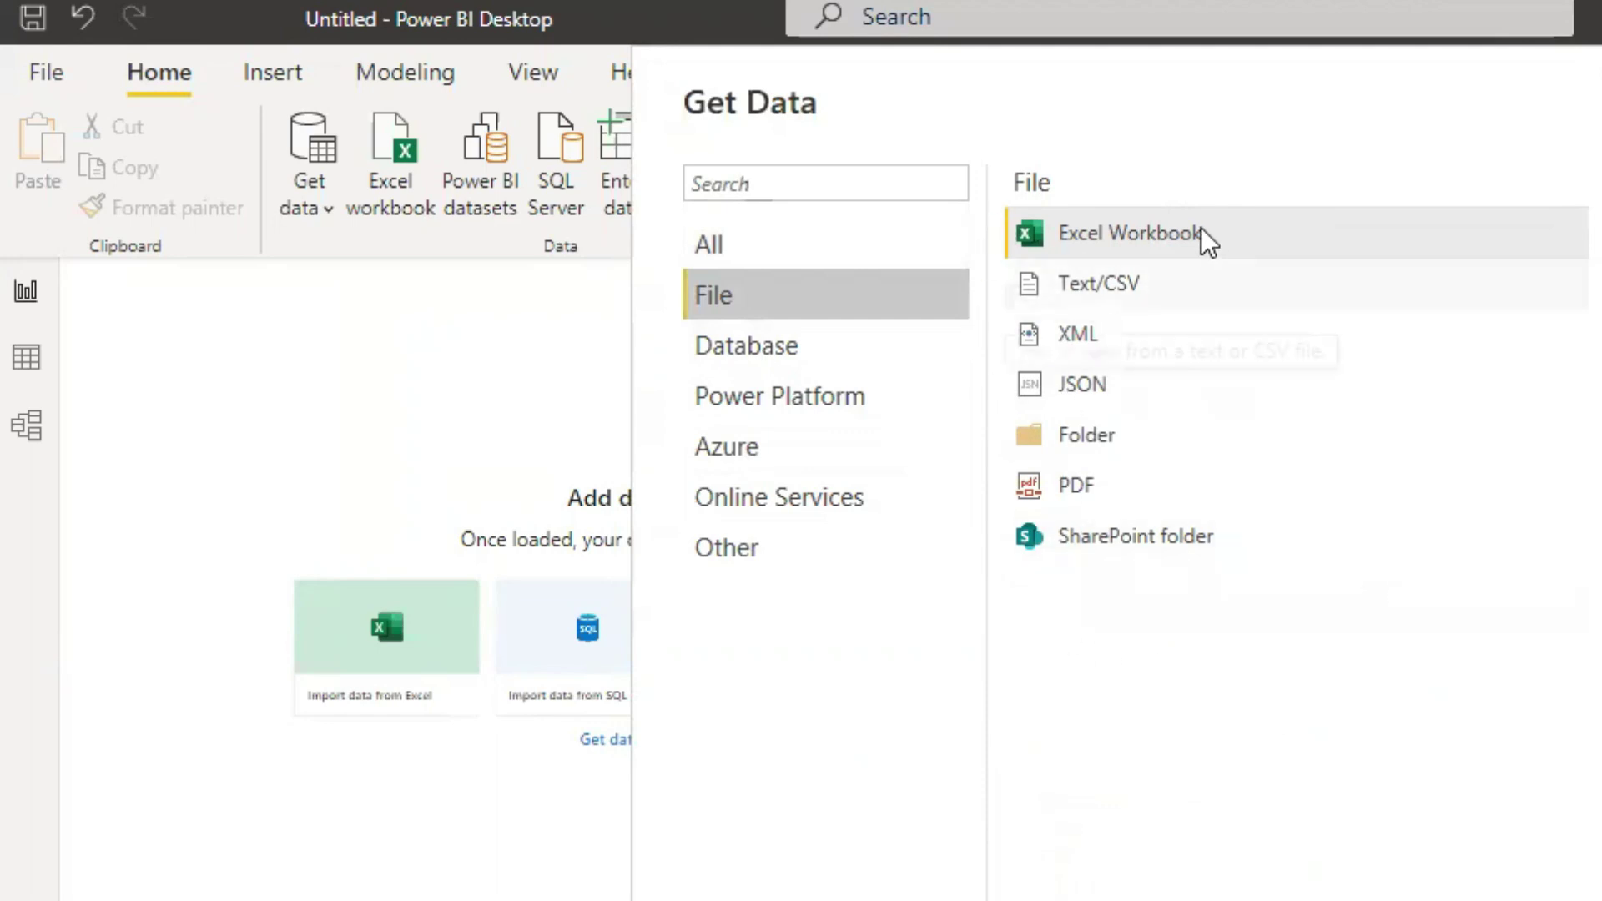
left_click(729, 352)
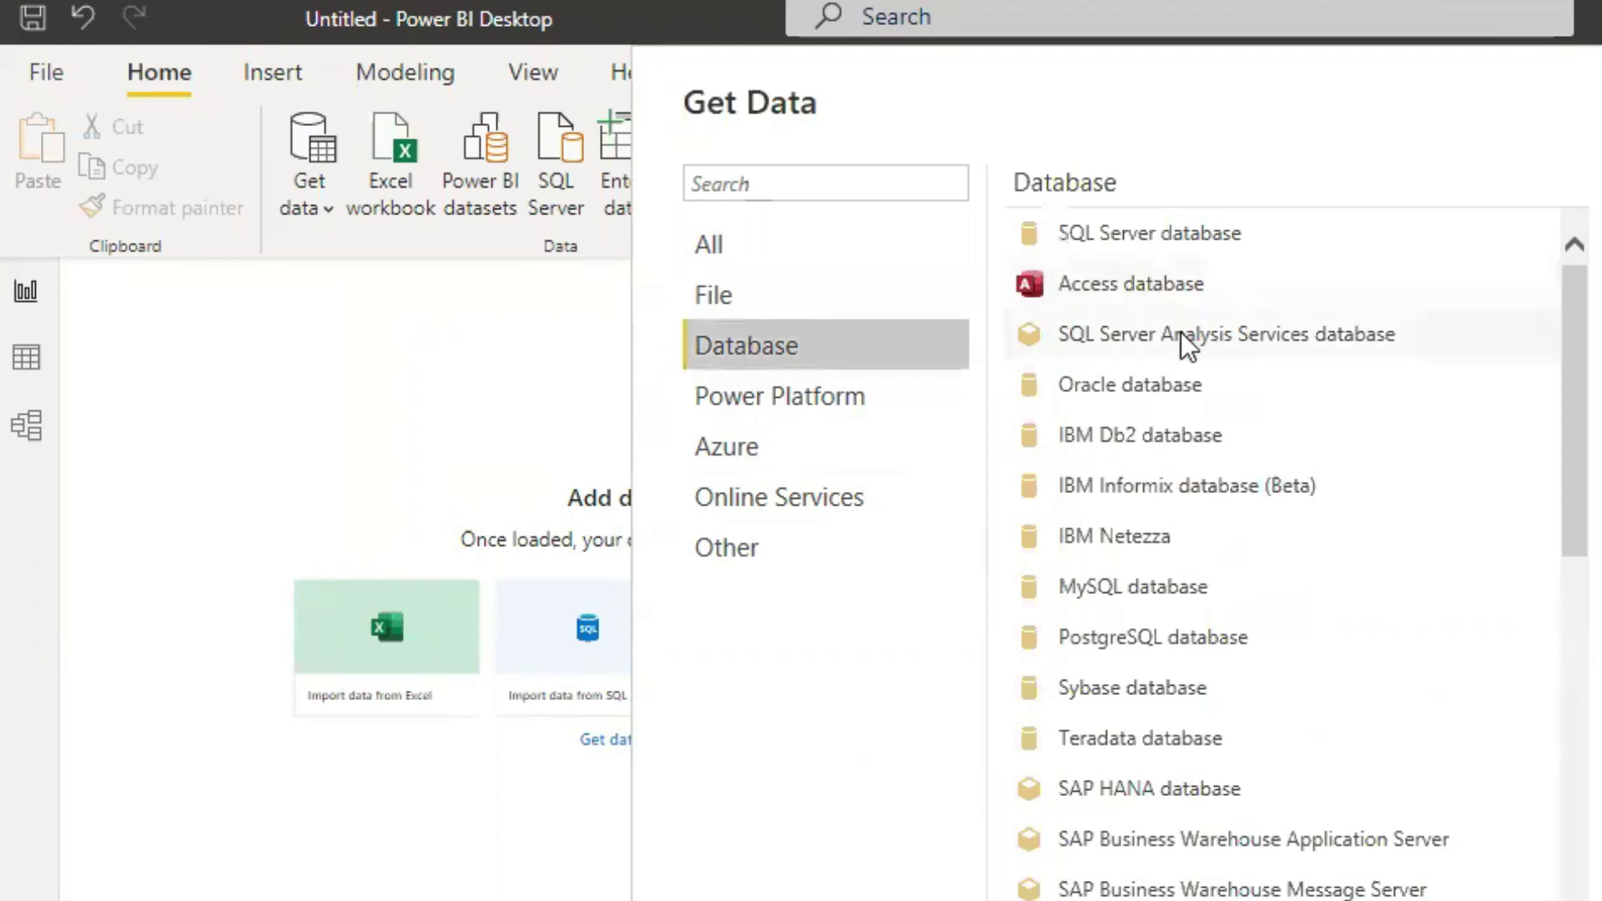
scroll(1185, 376, "down", 6)
scroll(1245, 682, "up", 6)
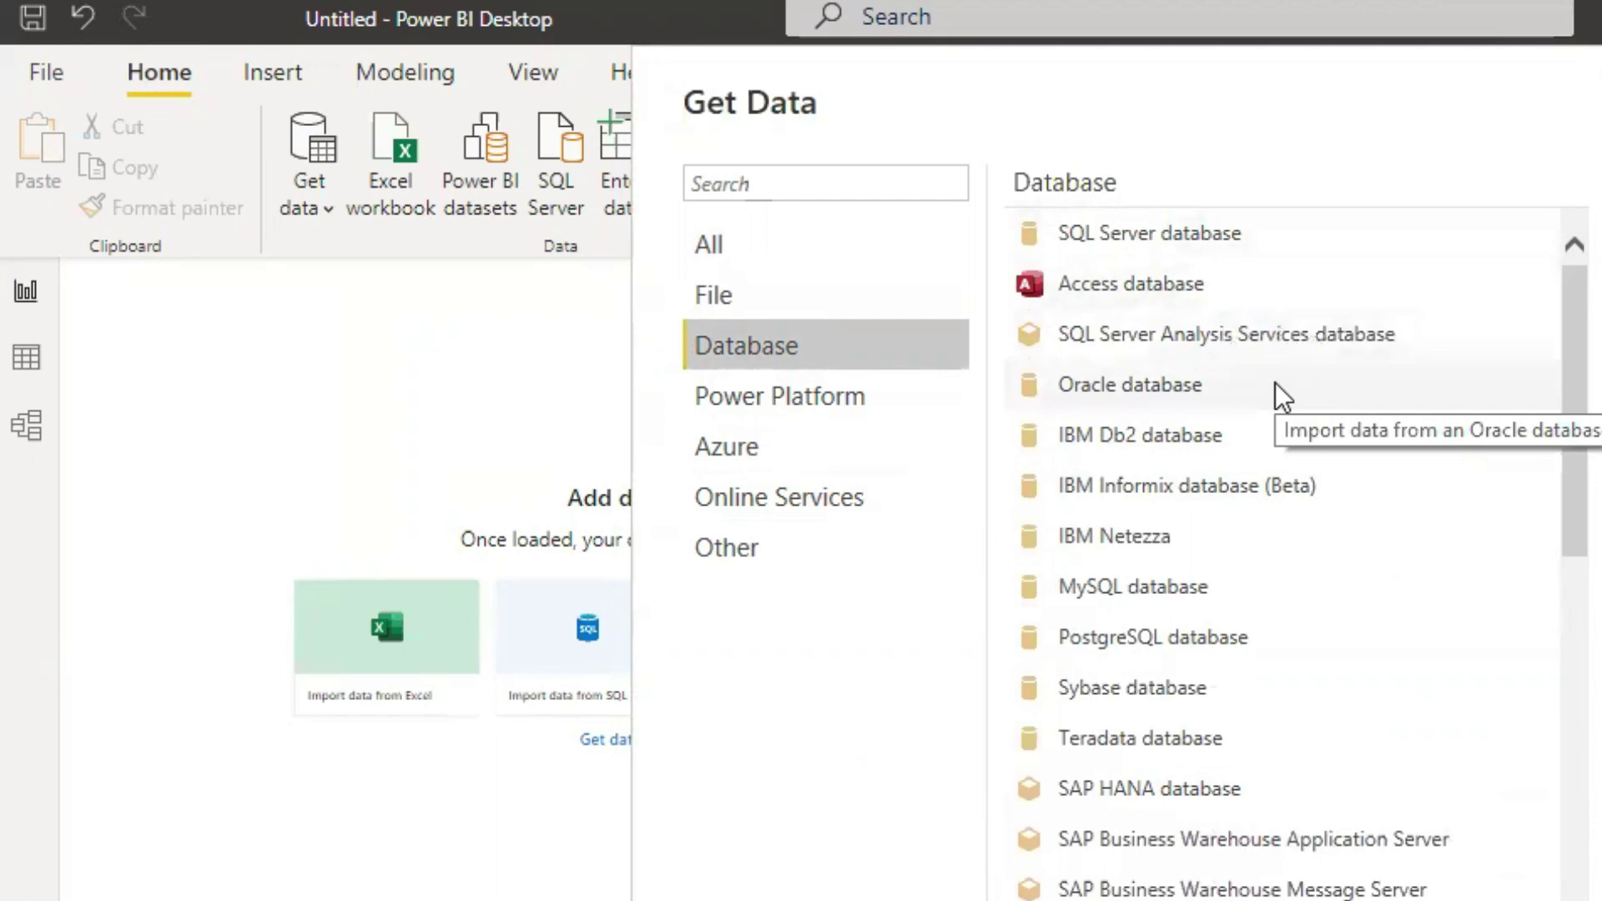
Review the remaining Database connectors and the Power Platform and Azure categories in the Get Data dialog
scroll(1394, 459, "down", 5)
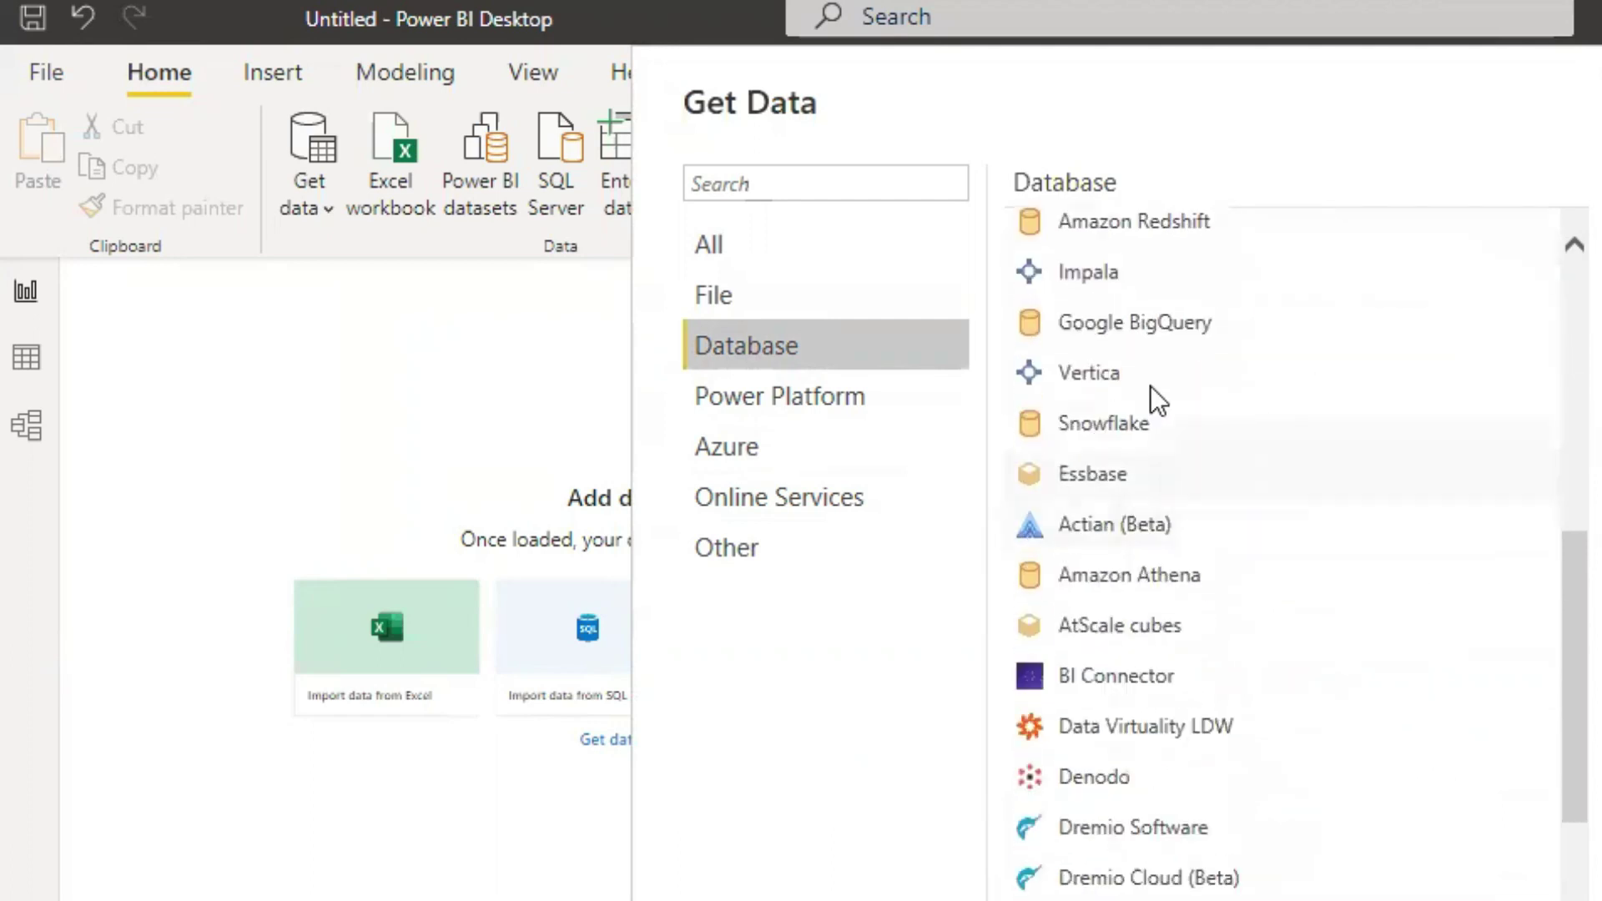
left_click(881, 409)
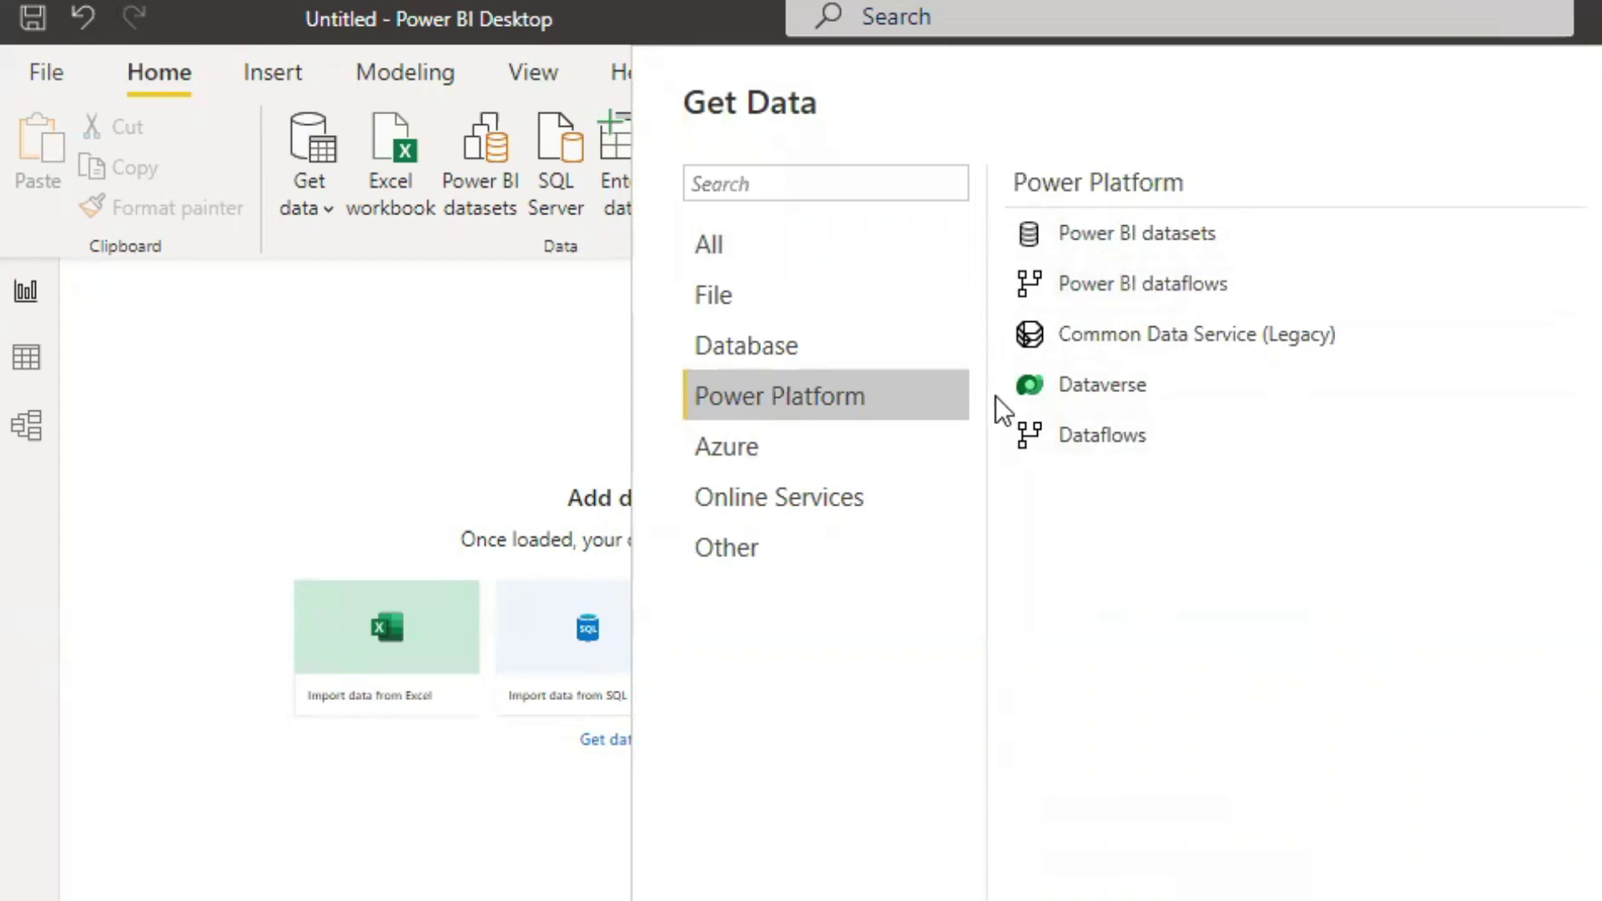
left_click(797, 454)
scroll(1353, 597, "down", 1)
scroll(1352, 596, "up", 1)
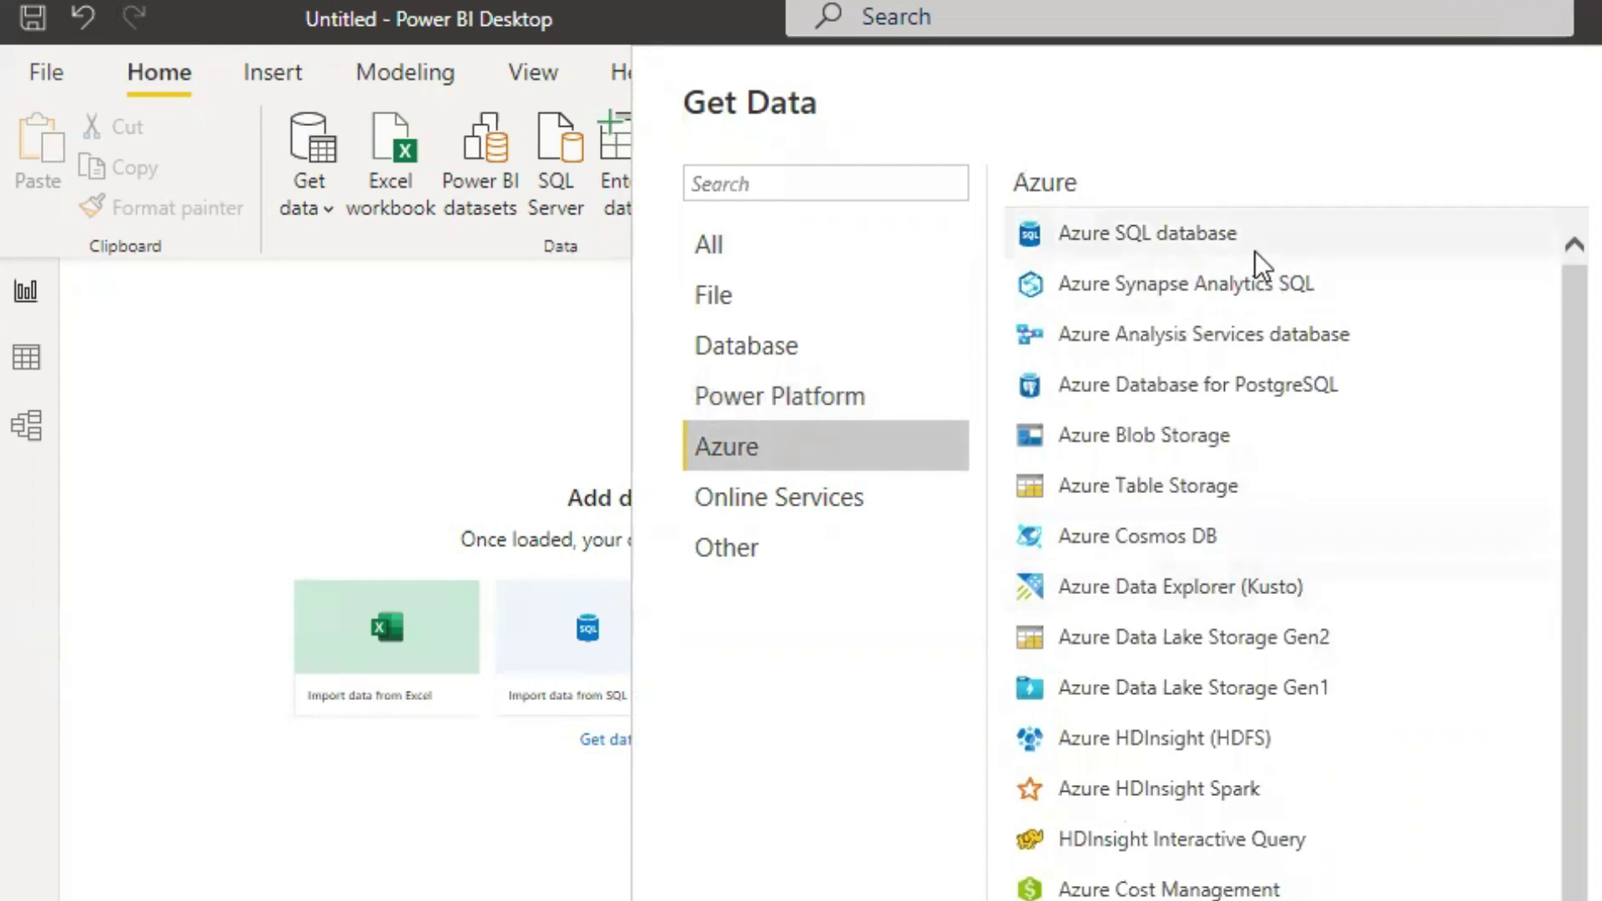
scroll(1220, 507, "down", 1)
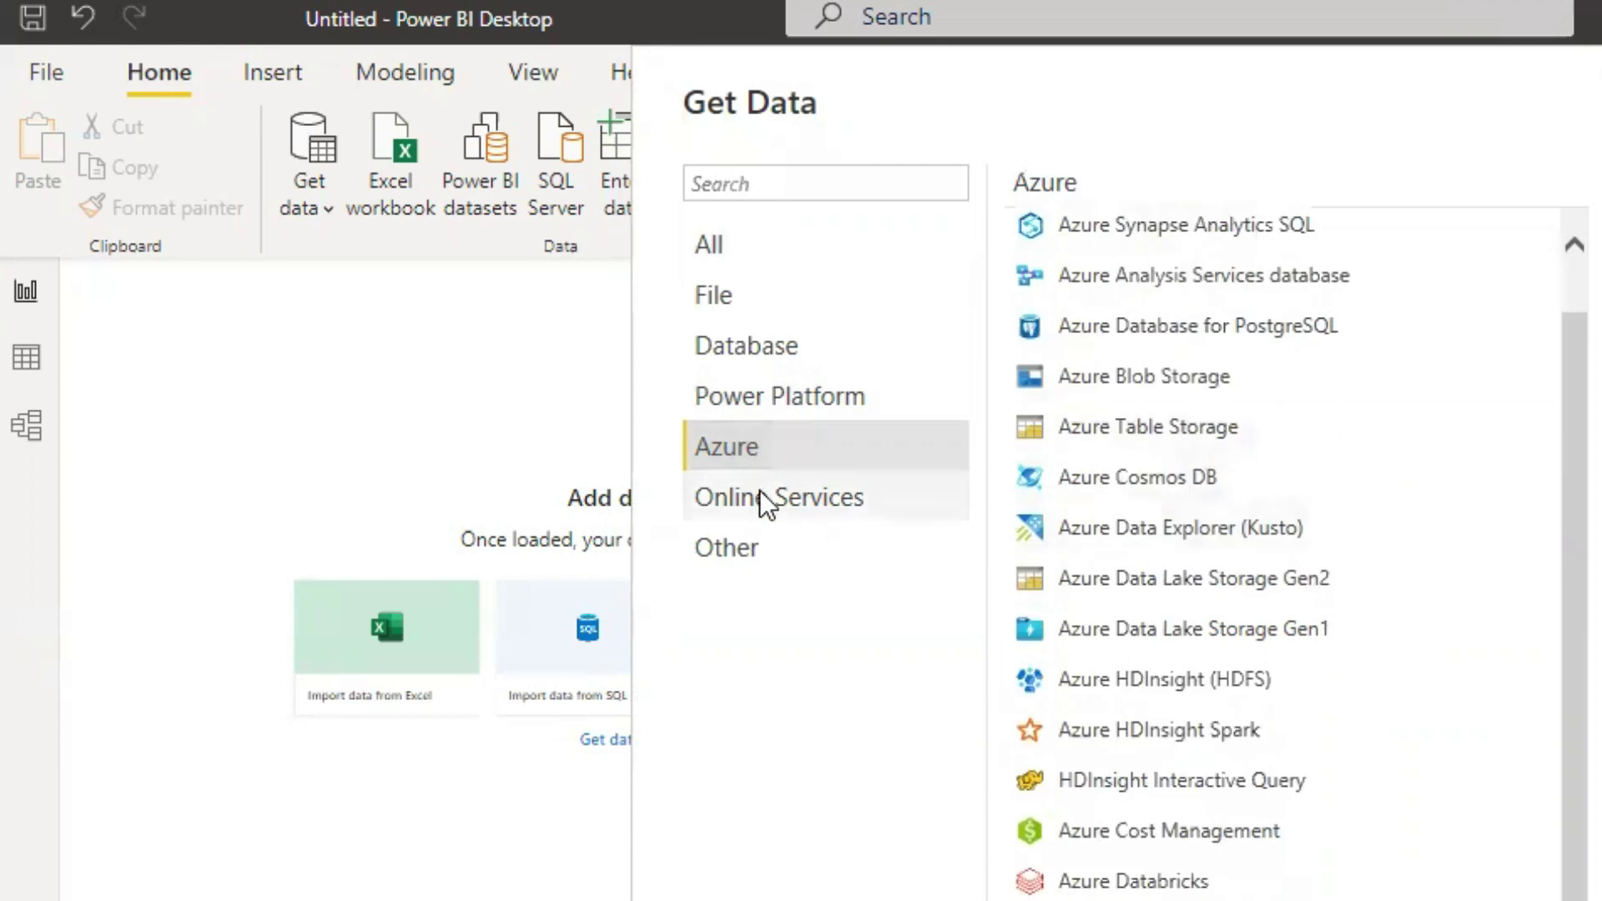
Look through the Online Services category of connectors in the Get Data dialog
left_click(761, 519)
scroll(1244, 389, "down", 10)
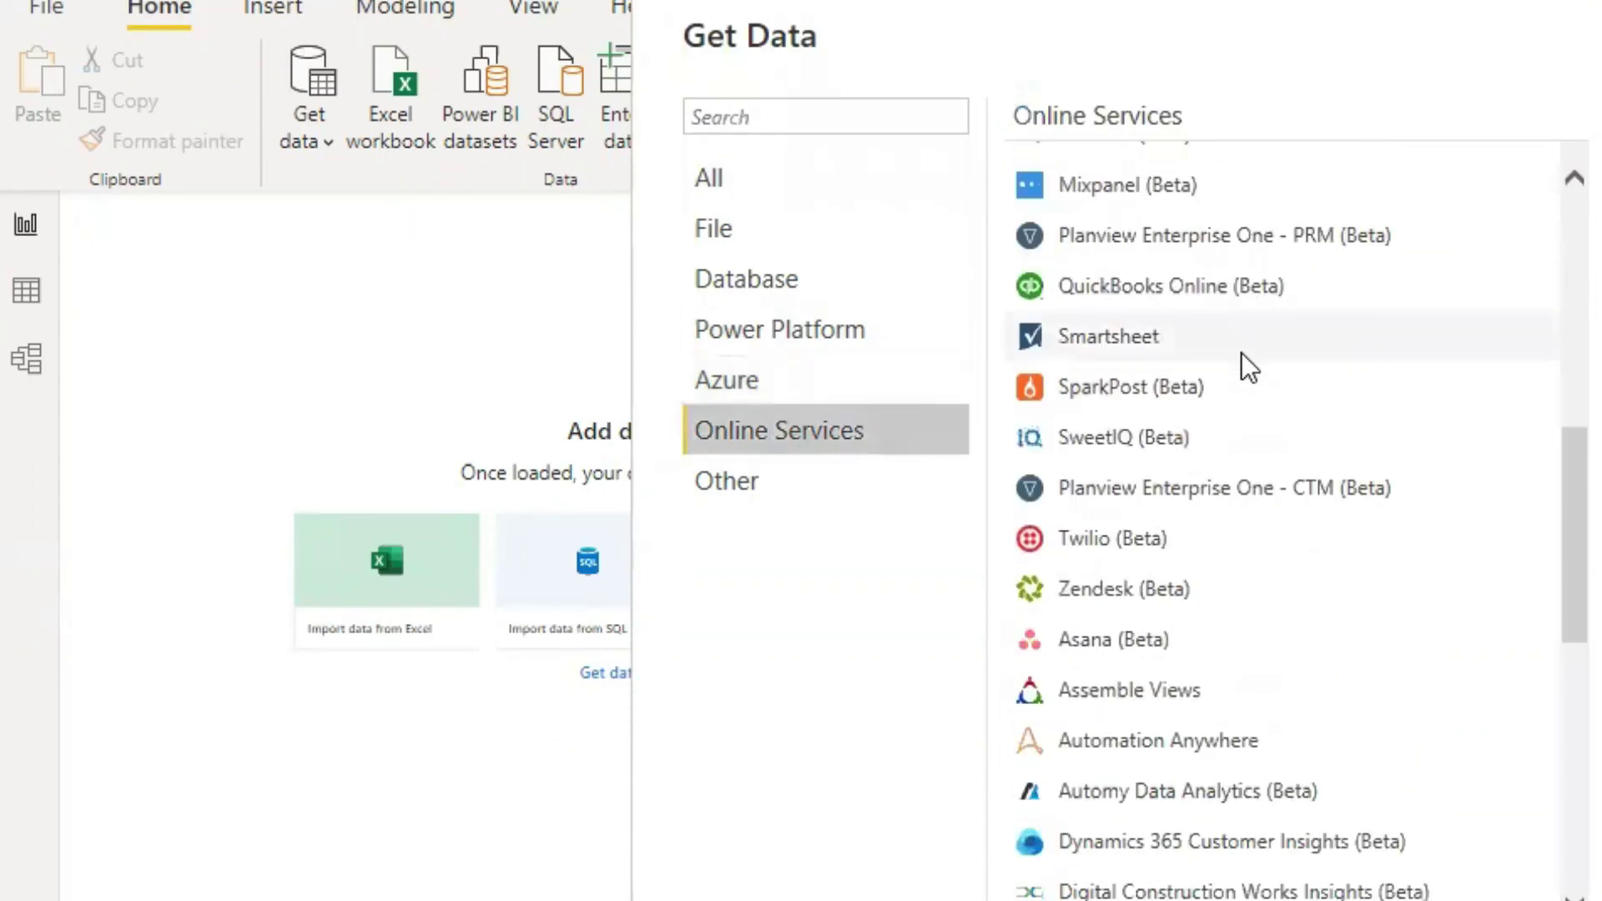
scroll(1241, 359, "down", 1)
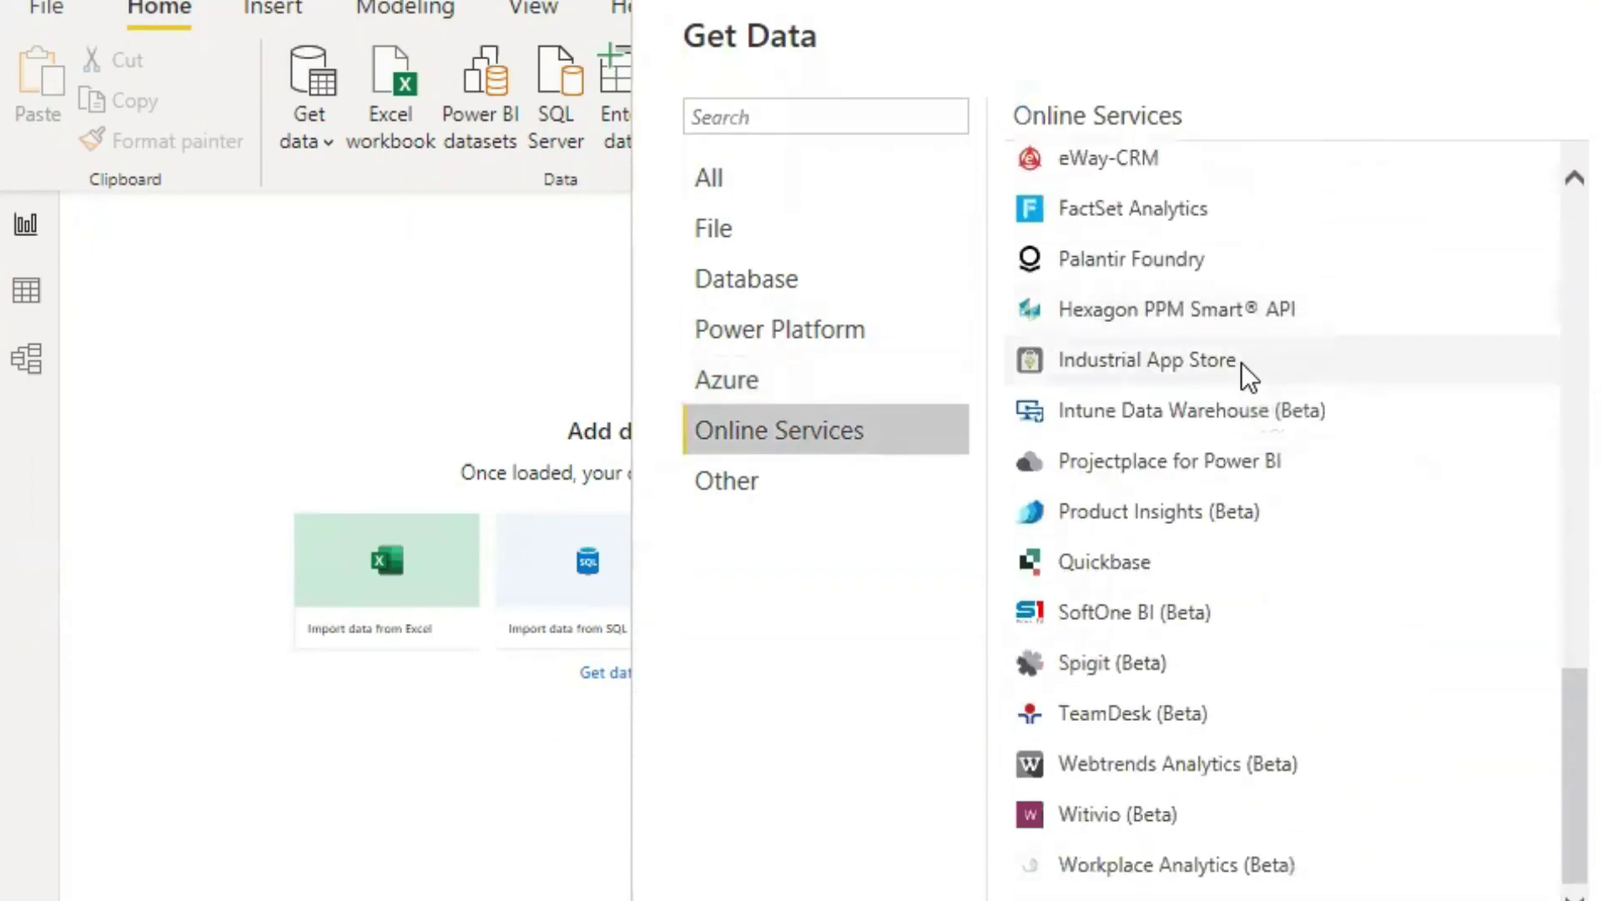
scroll(1239, 362, "up", 4)
scroll(1238, 362, "up", 7)
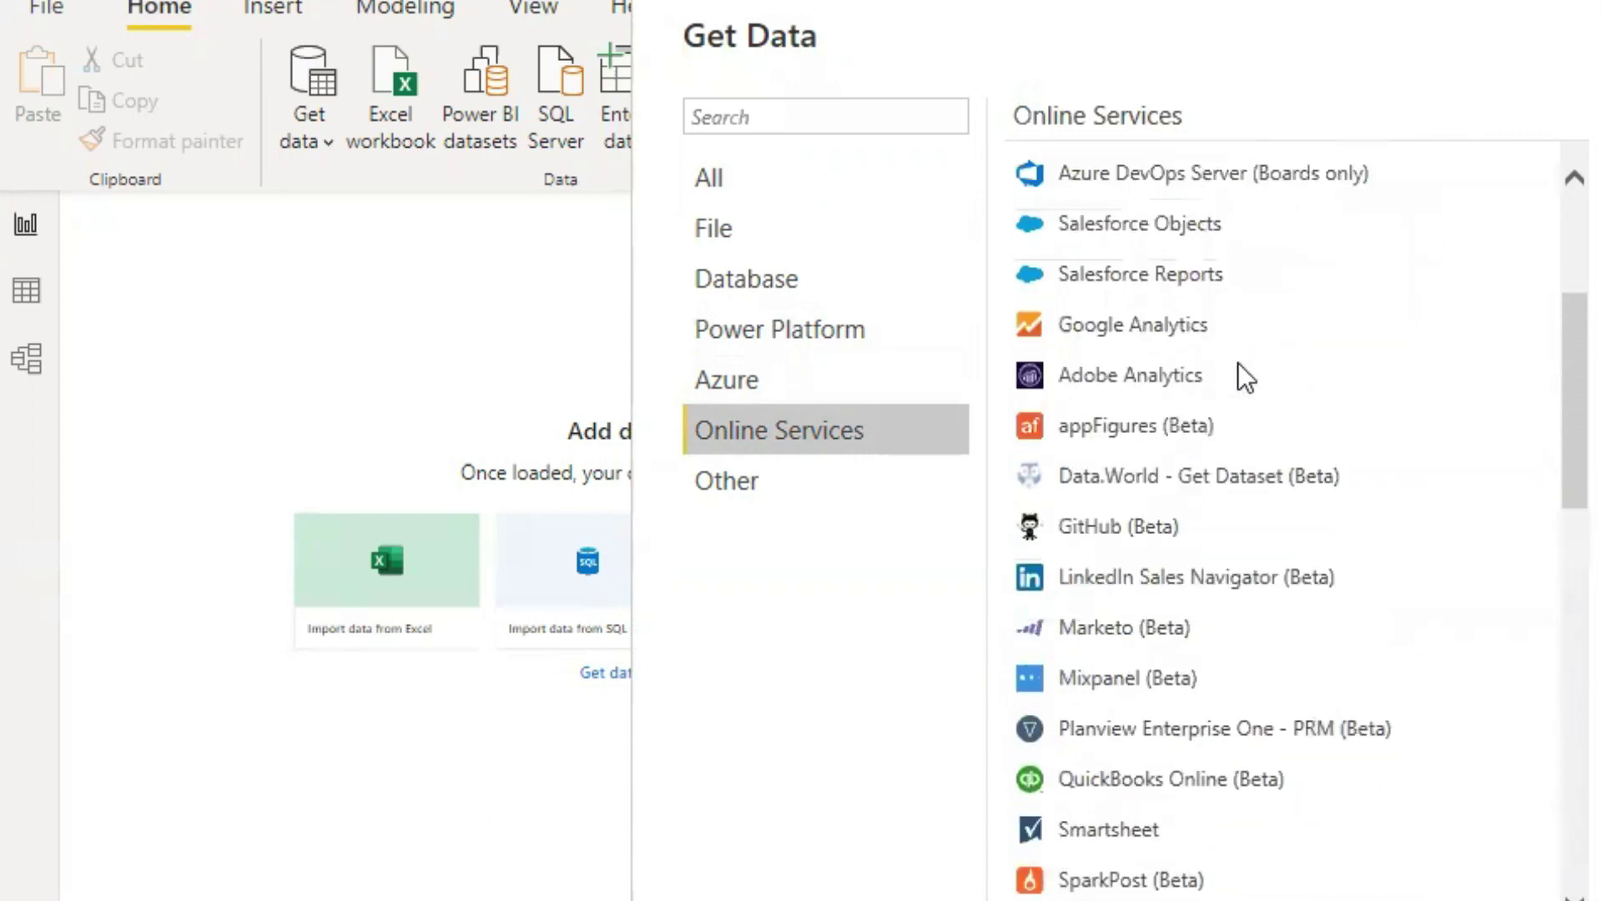
Look through the Other category of connectors, covering sources such as web, SharePoint, scripts and ODBC
left_click(725, 492)
scroll(1293, 450, "down", 3)
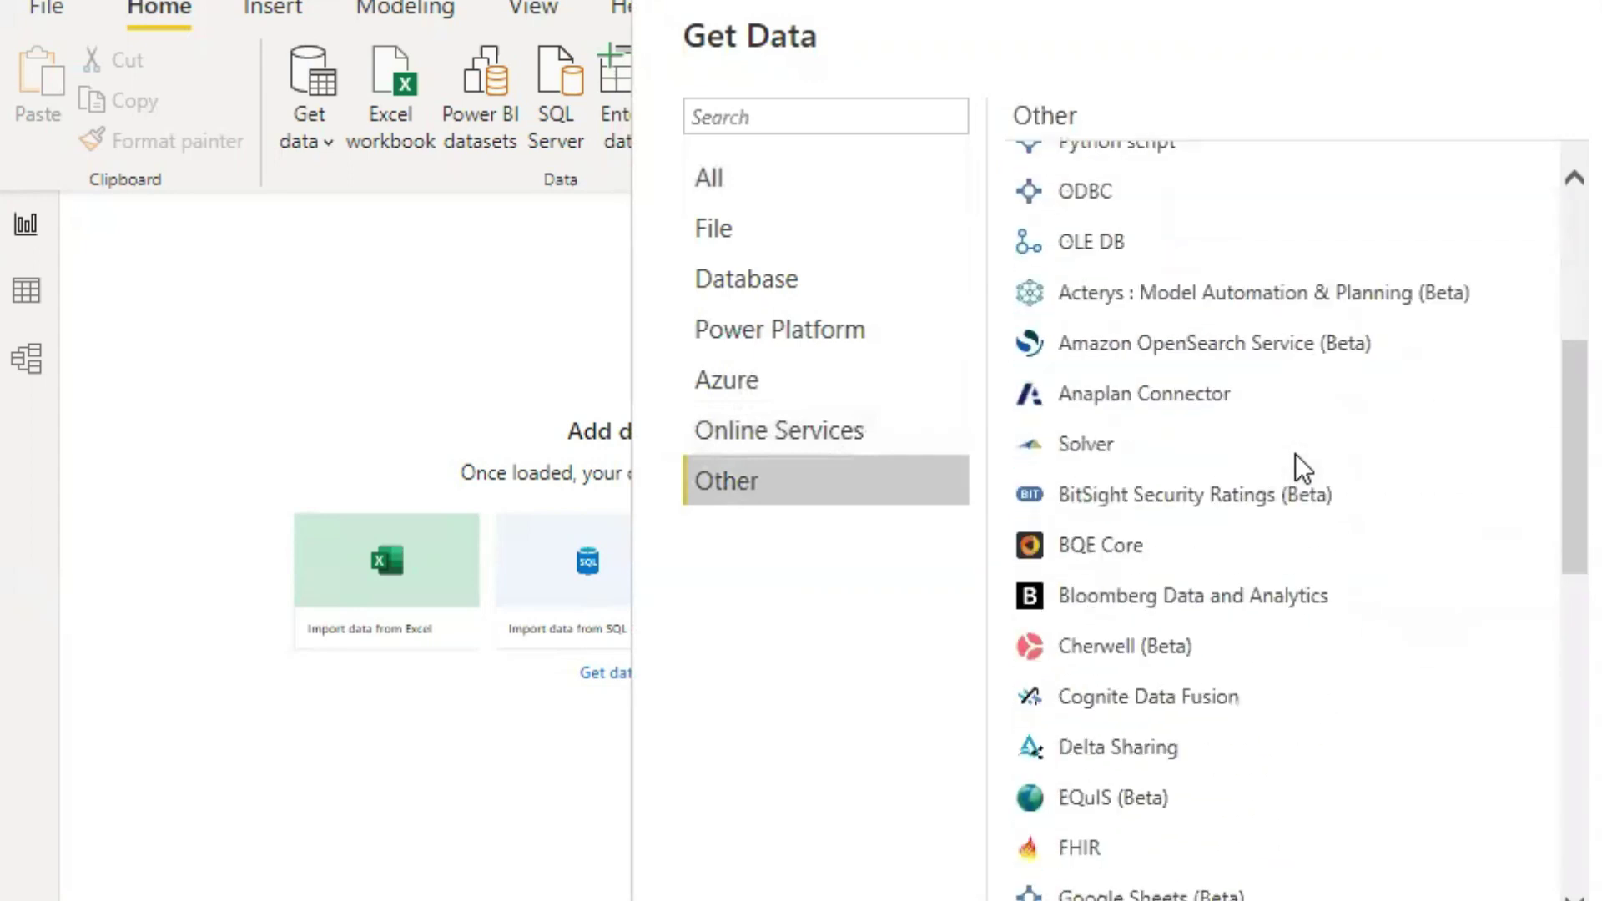
scroll(1295, 455, "down", 7)
scroll(1298, 481, "up", 10)
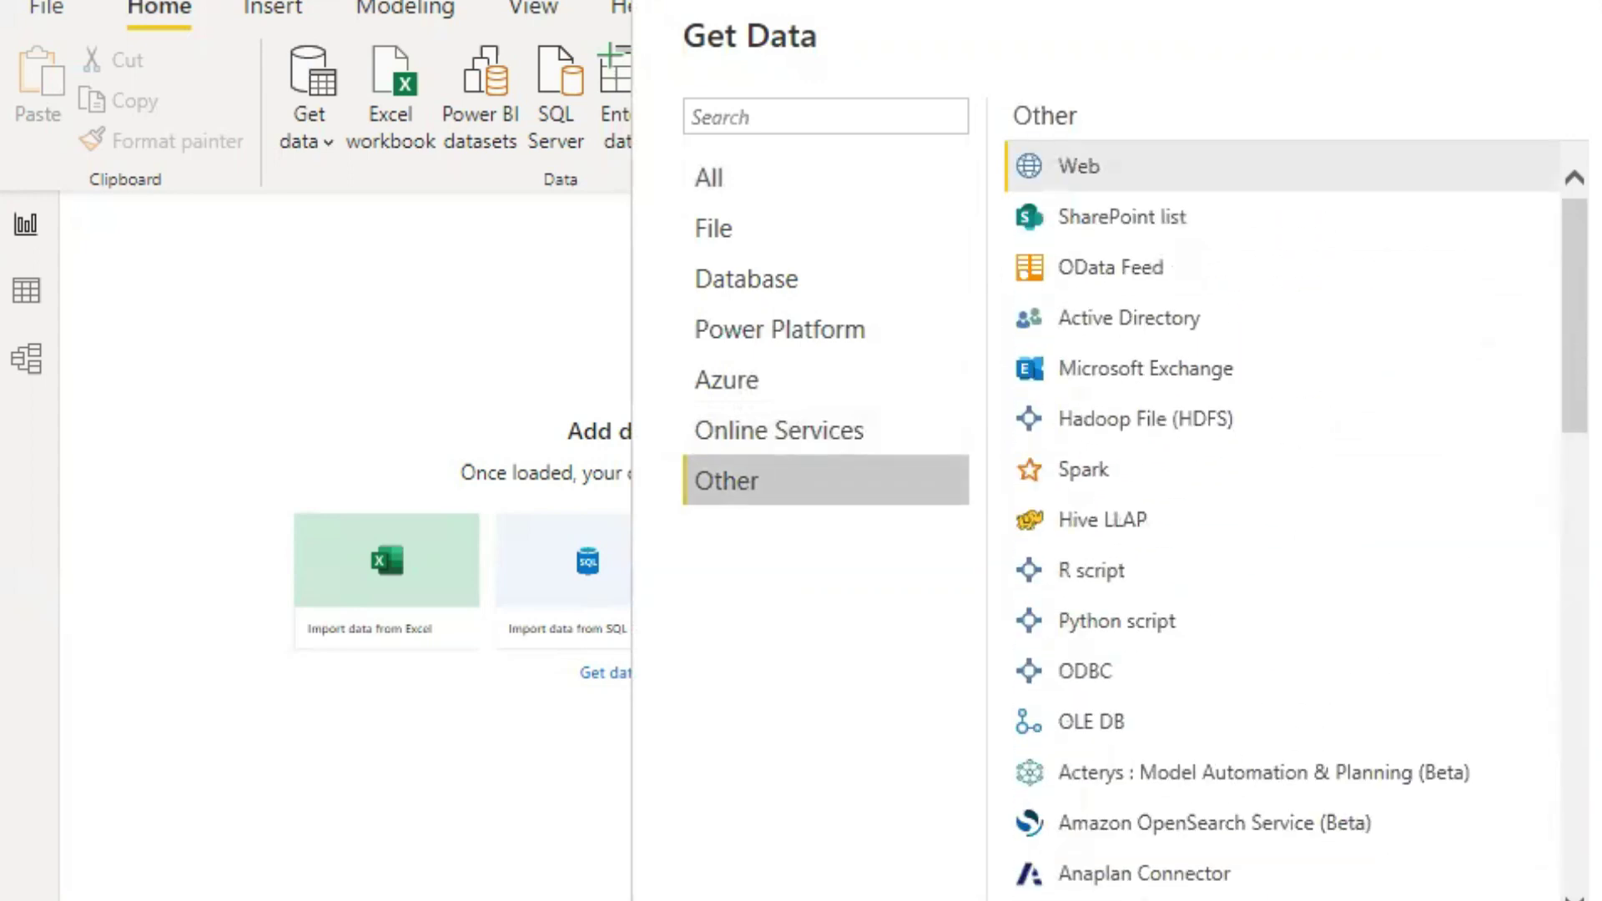
Close the Get Data dialog and show the import options available for the report
key("Escape")
left_click(59, 12)
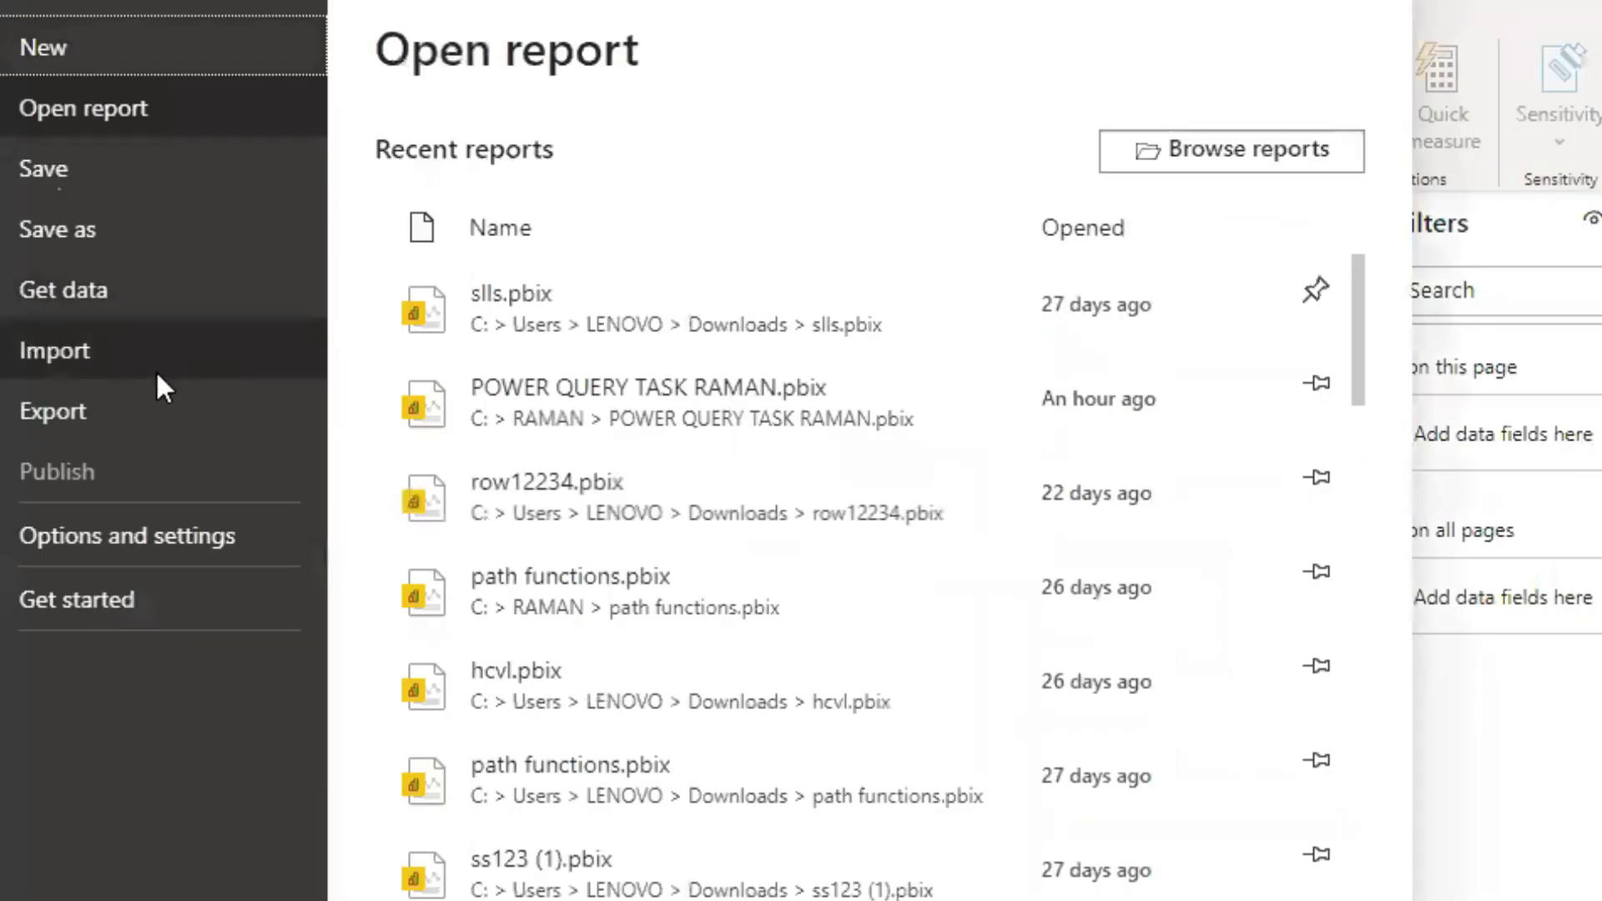
left_click(162, 384)
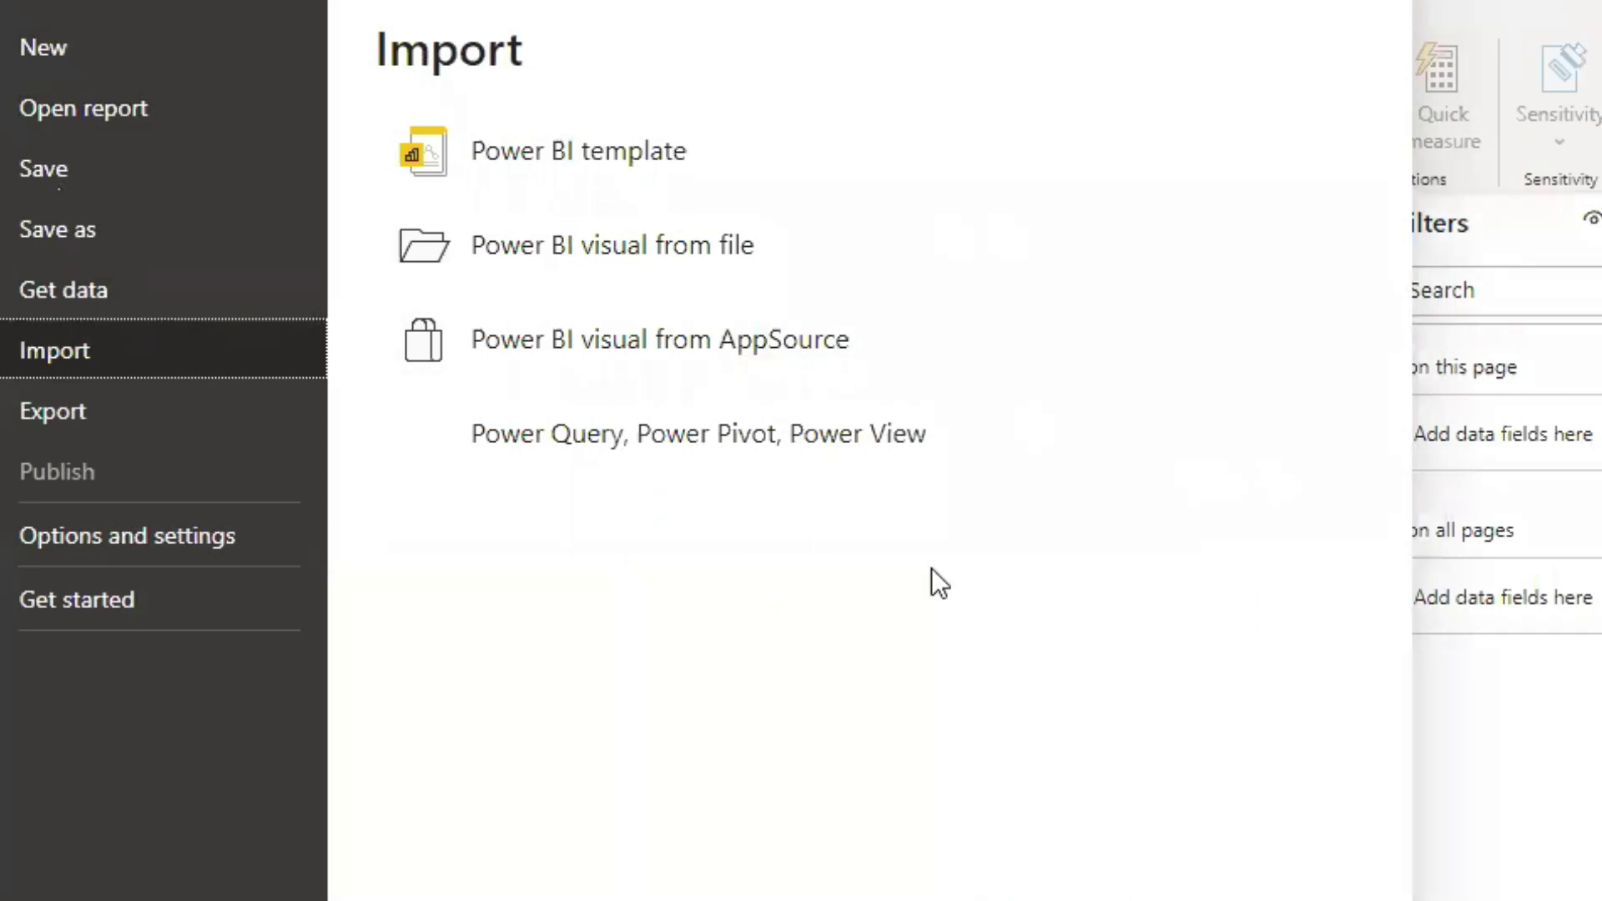
mouse_move(363, 95)
left_mouse_down()
mouse_move(714, 200)
mouse_move(363, 180)
mouse_move(350, 79)
mouse_move(370, 90)
left_mouse_up()
mouse_move(988, 38)
left_mouse_down()
mouse_move(1328, 62)
mouse_move(1214, 286)
mouse_move(938, 286)
mouse_move(1000, 38)
left_mouse_up()
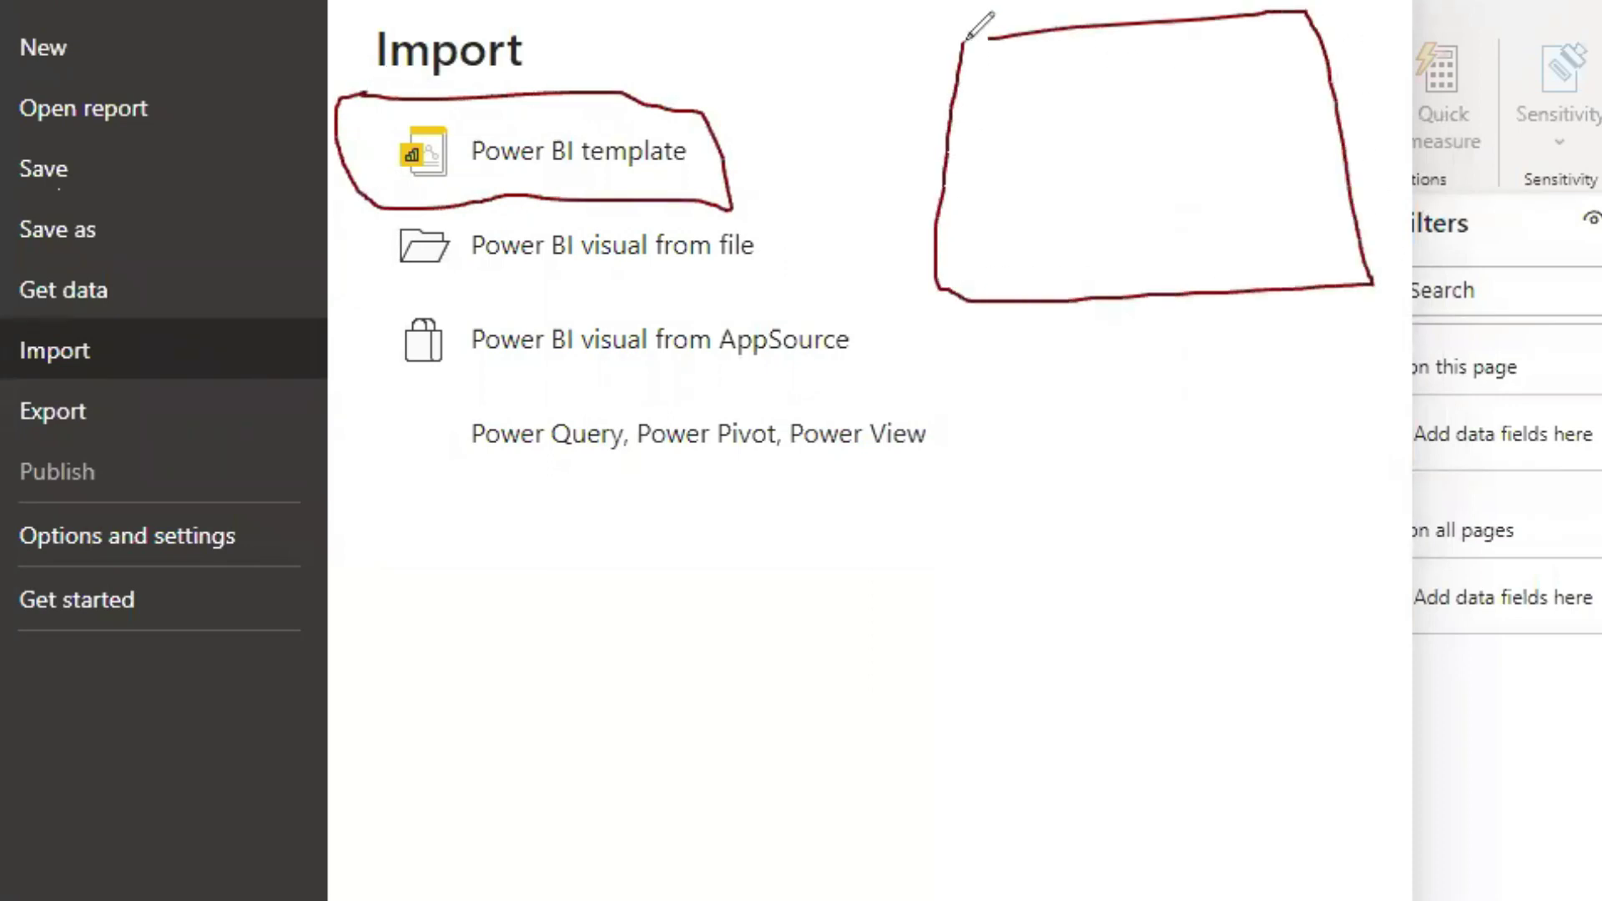
mouse_move(985, 98)
left_mouse_down()
mouse_move(1002, 178)
mouse_move(1043, 150)
mouse_move(1061, 65)
mouse_move(1059, 157)
left_mouse_up()
mouse_move(1145, 73)
left_mouse_down()
mouse_move(1195, 165)
mouse_move(1268, 119)
mouse_move(1234, 87)
mouse_move(1201, 106)
left_mouse_up()
mouse_move(991, 233)
left_mouse_down()
mouse_move(1276, 205)
mouse_move(1272, 177)
left_mouse_up()
mouse_move(1120, 236)
left_mouse_down()
mouse_move(1136, 266)
mouse_move(1243, 226)
left_mouse_up()
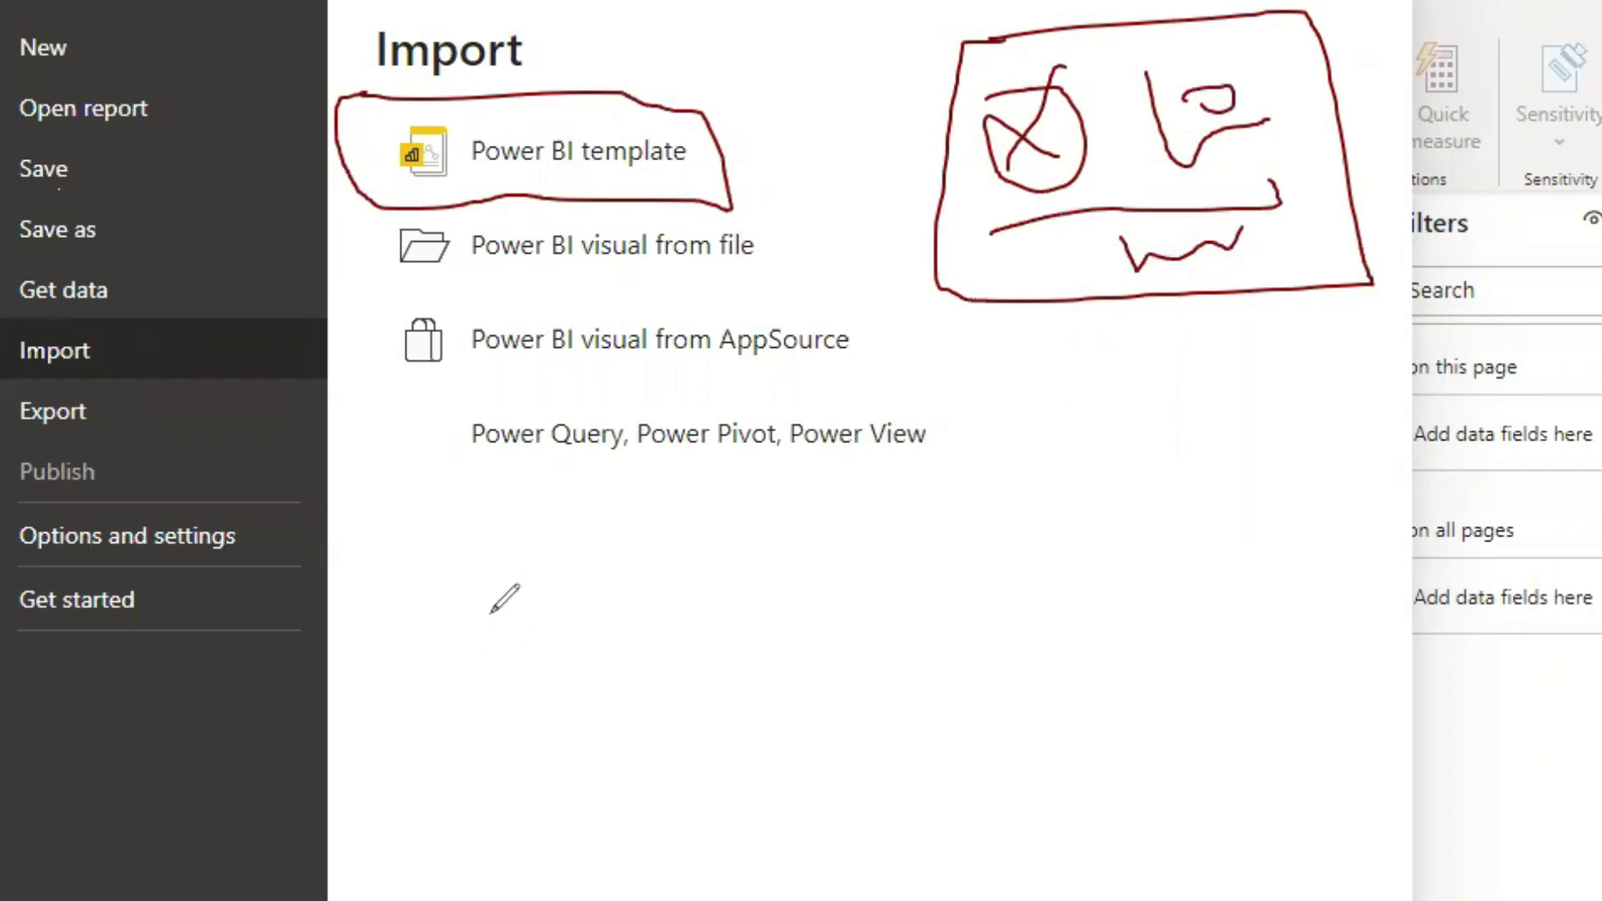
mouse_move(370, 534)
left_mouse_down()
mouse_move(1220, 457)
mouse_move(1258, 607)
mouse_move(1270, 872)
mouse_move(1032, 899)
left_mouse_up()
left_click_drag(414, 898, 359, 524)
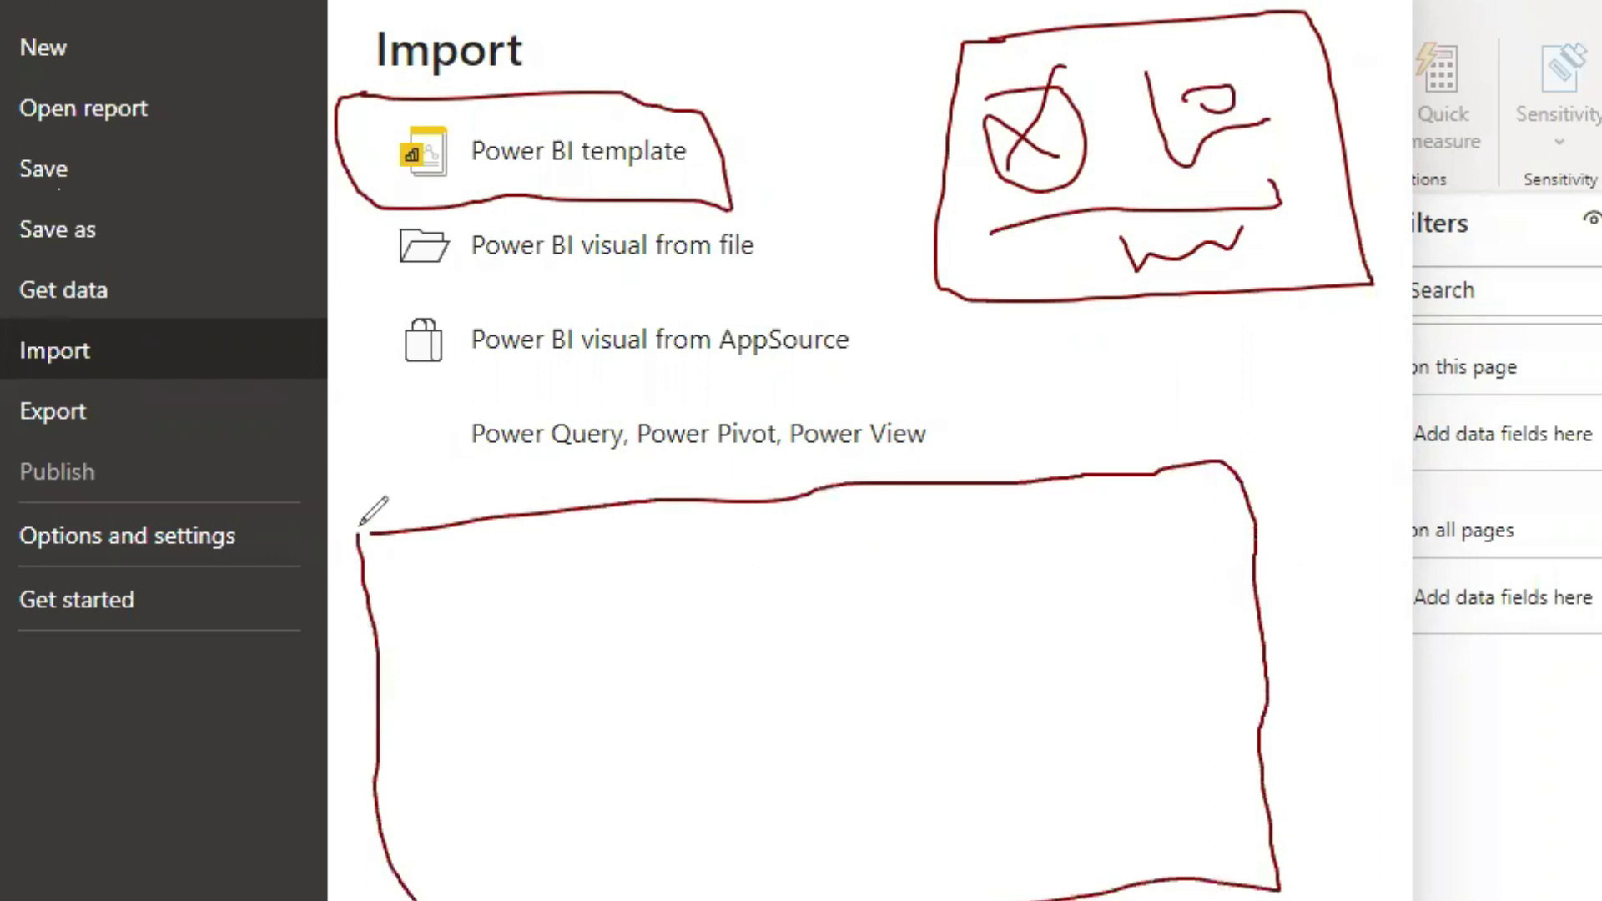
mouse_move(451, 564)
left_mouse_down()
mouse_move(496, 674)
mouse_move(437, 574)
mouse_move(513, 622)
mouse_move(478, 681)
left_mouse_up()
left_click_drag(617, 555, 791, 682)
mouse_move(640, 630)
left_mouse_down()
mouse_move(724, 634)
mouse_move(786, 586)
left_mouse_up()
left_click_drag(932, 527, 943, 667)
mouse_move(908, 532)
left_mouse_down()
mouse_move(1098, 516)
mouse_move(998, 663)
mouse_move(967, 667)
left_mouse_up()
left_click_drag(958, 628, 1085, 560)
left_click_drag(1025, 660, 1098, 599)
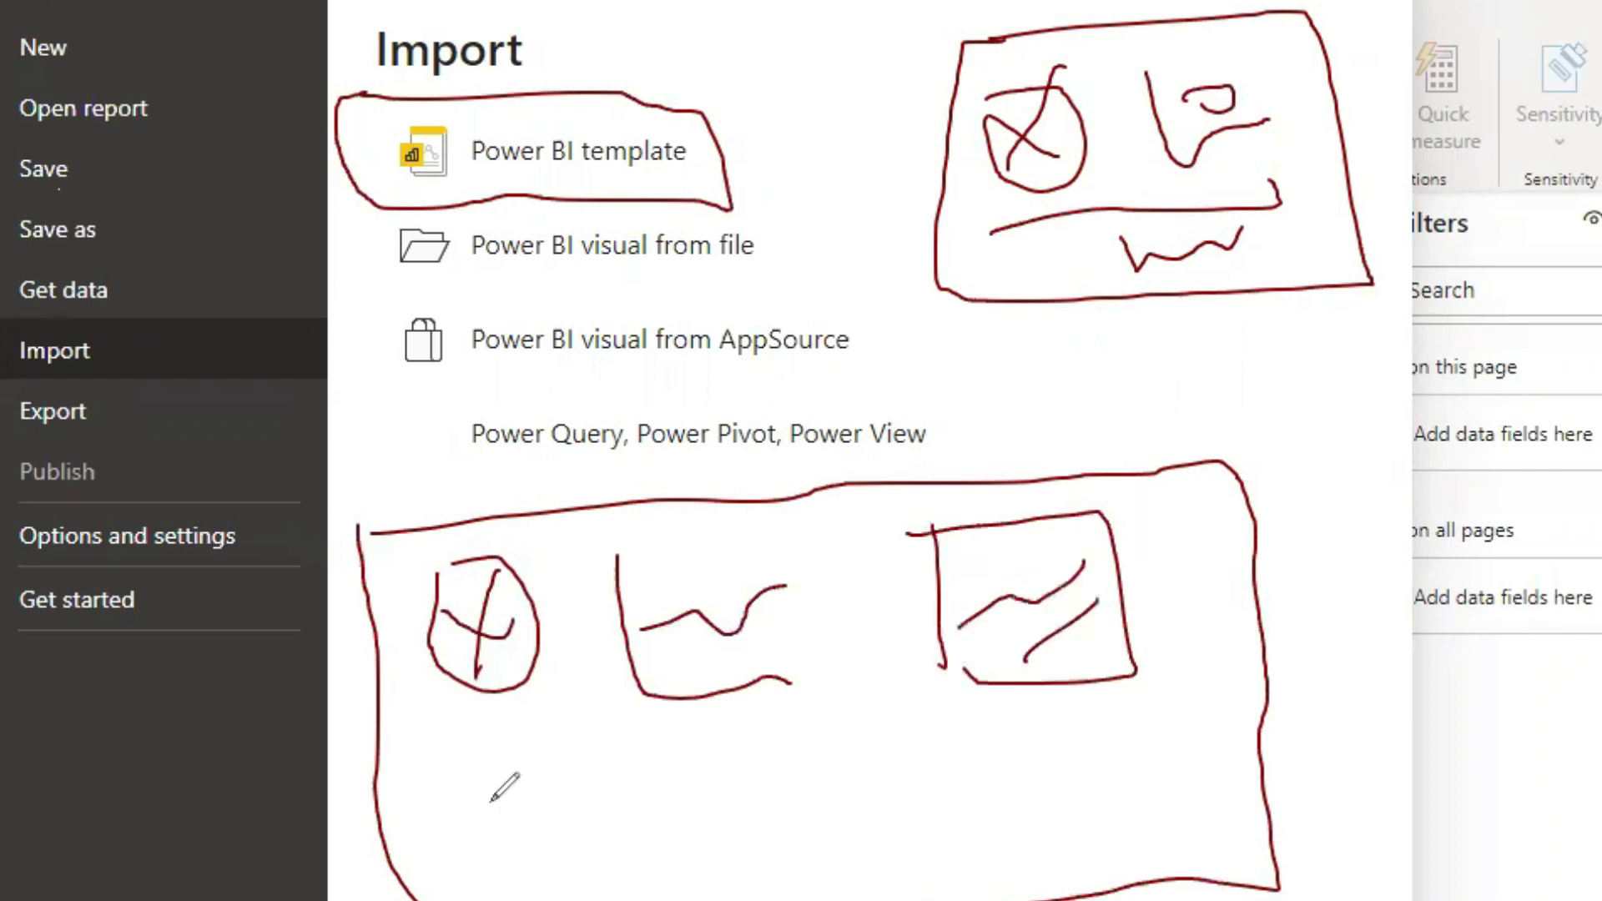
mouse_move(440, 785)
left_mouse_down()
mouse_move(623, 851)
mouse_move(442, 841)
mouse_move(509, 803)
mouse_move(500, 863)
left_mouse_up()
left_click_drag(549, 816, 534, 853)
mouse_move(686, 806)
left_mouse_down()
mouse_move(766, 822)
mouse_move(693, 859)
mouse_move(726, 824)
left_mouse_up()
mouse_move(873, 783)
left_mouse_down()
mouse_move(933, 814)
mouse_move(871, 822)
mouse_move(914, 808)
left_mouse_up()
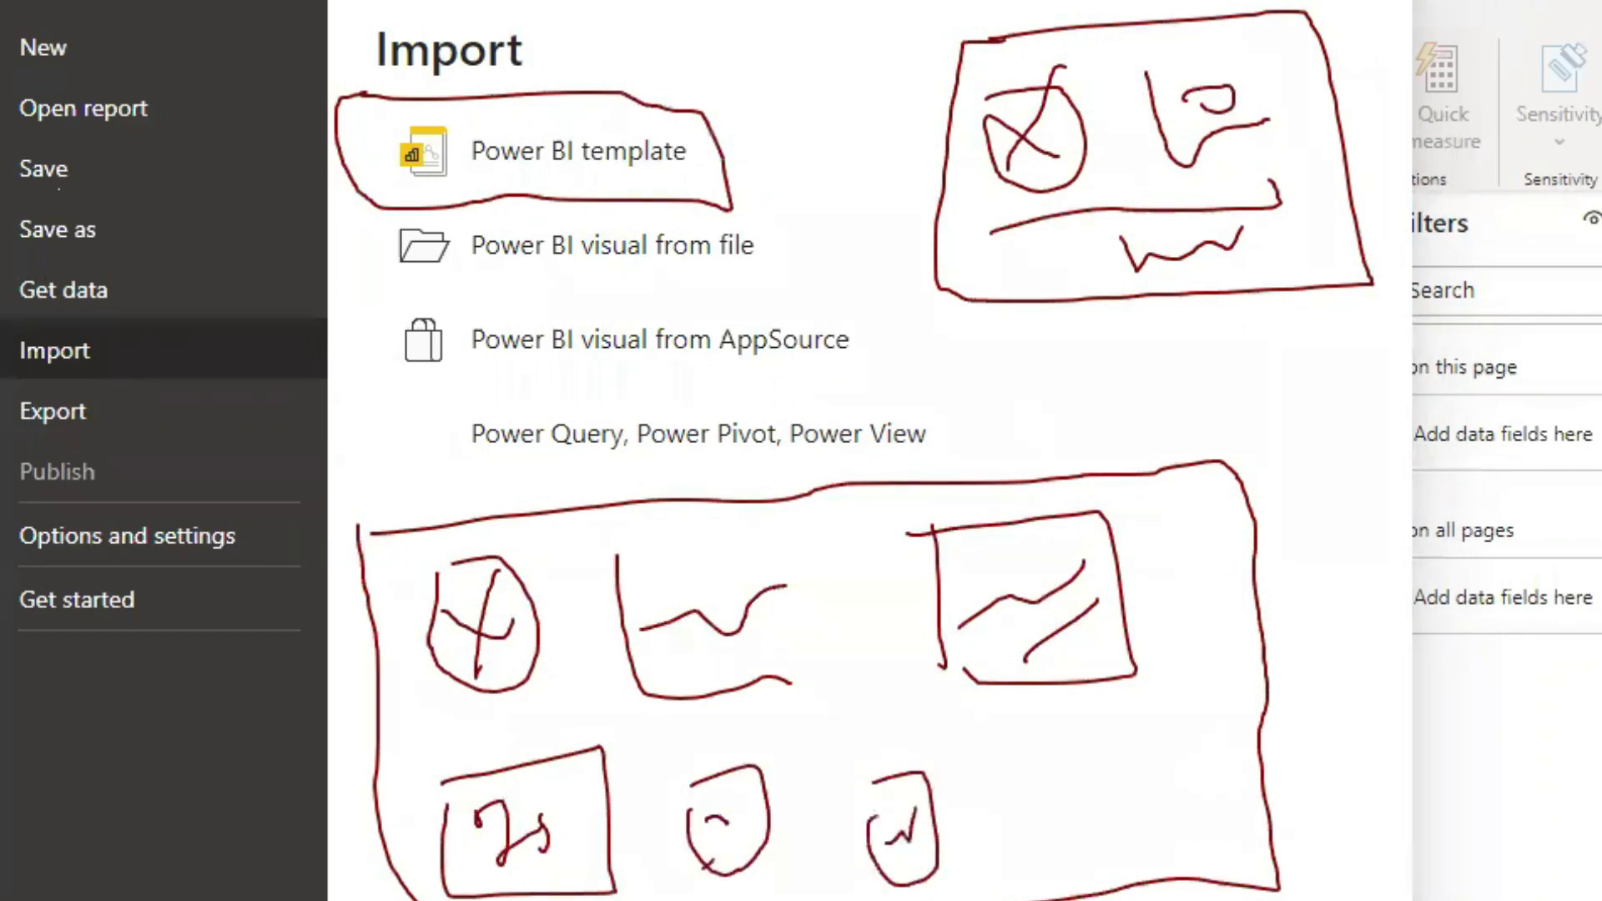
key("Escape")
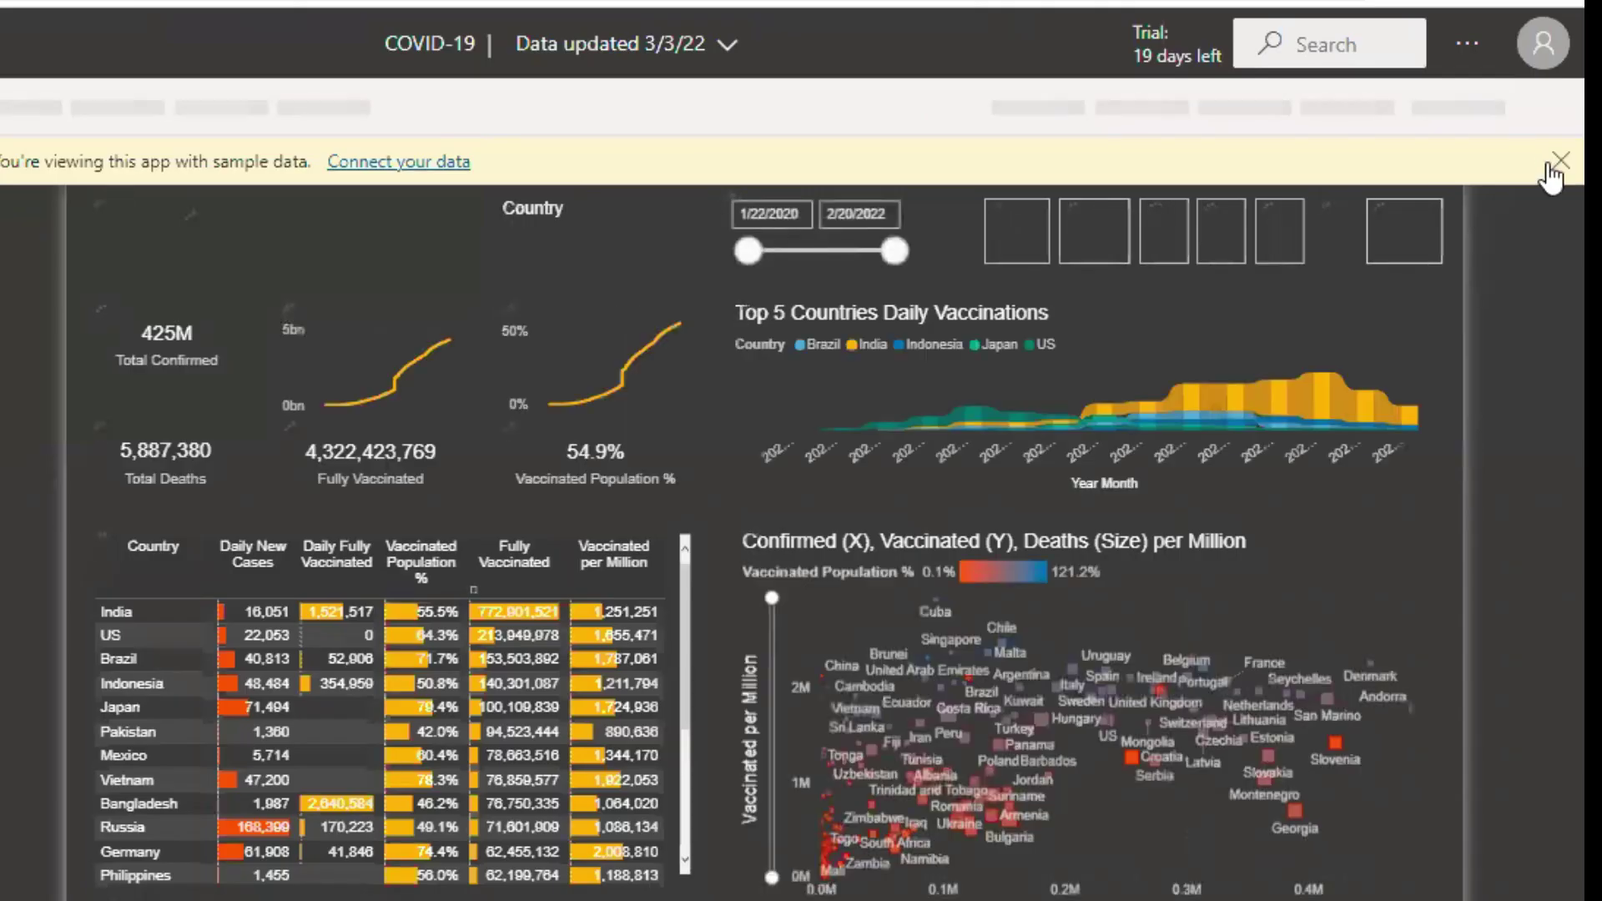
In the browser, view the COVID-19 dashboard without its sample-data notice and the Recruitment page of the HQOPS HR Dashboard
left_click(1559, 161)
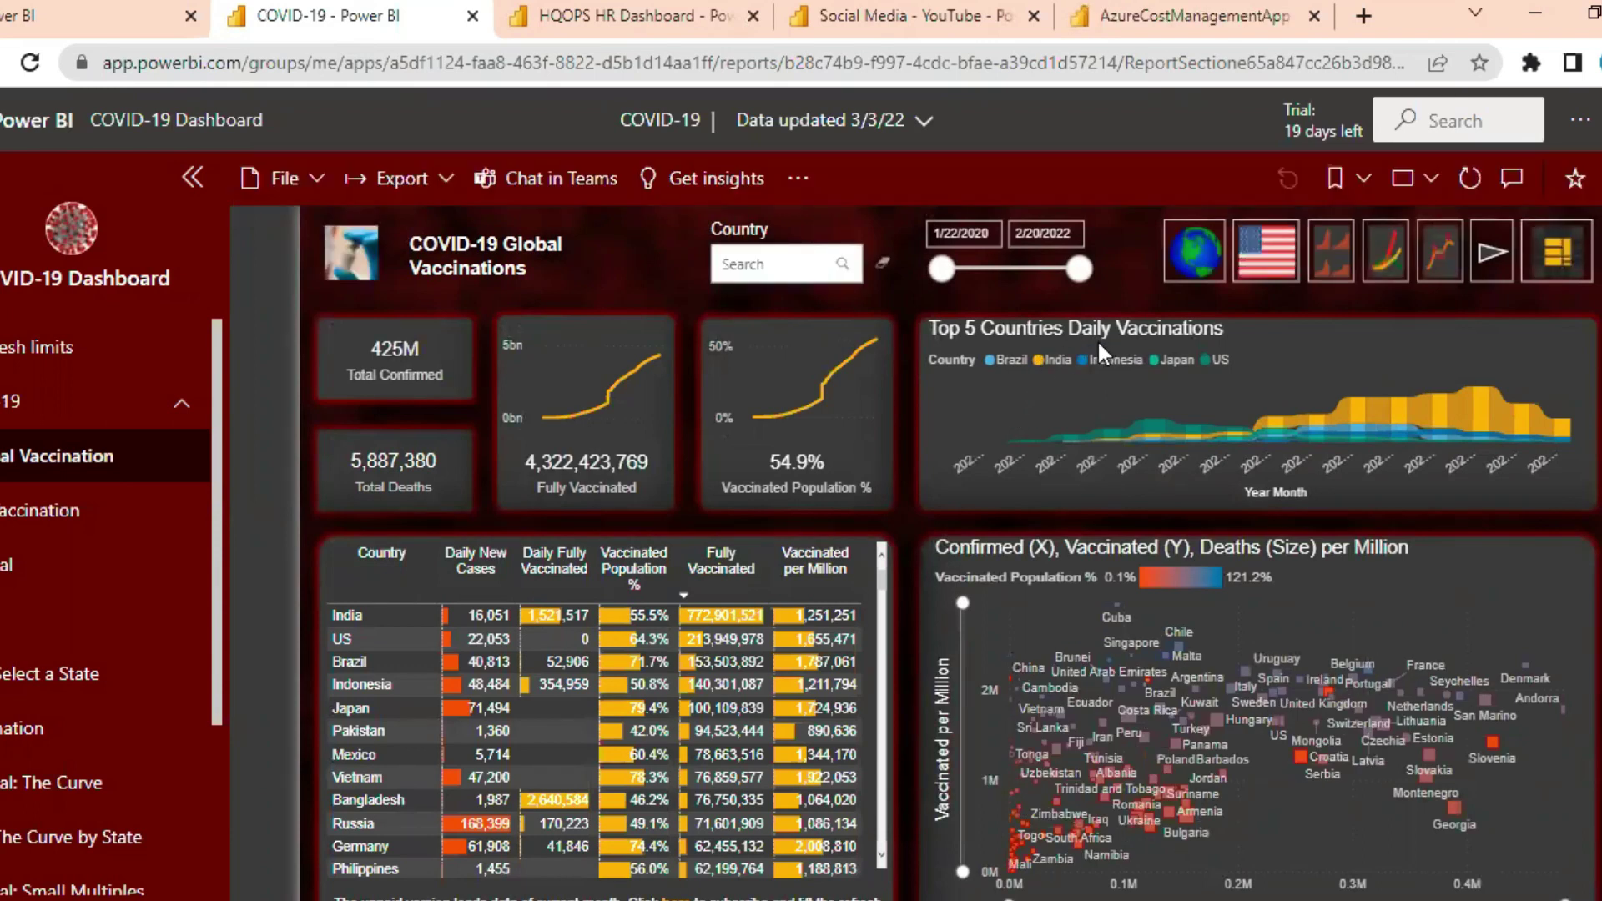
mouse_move(649, 713)
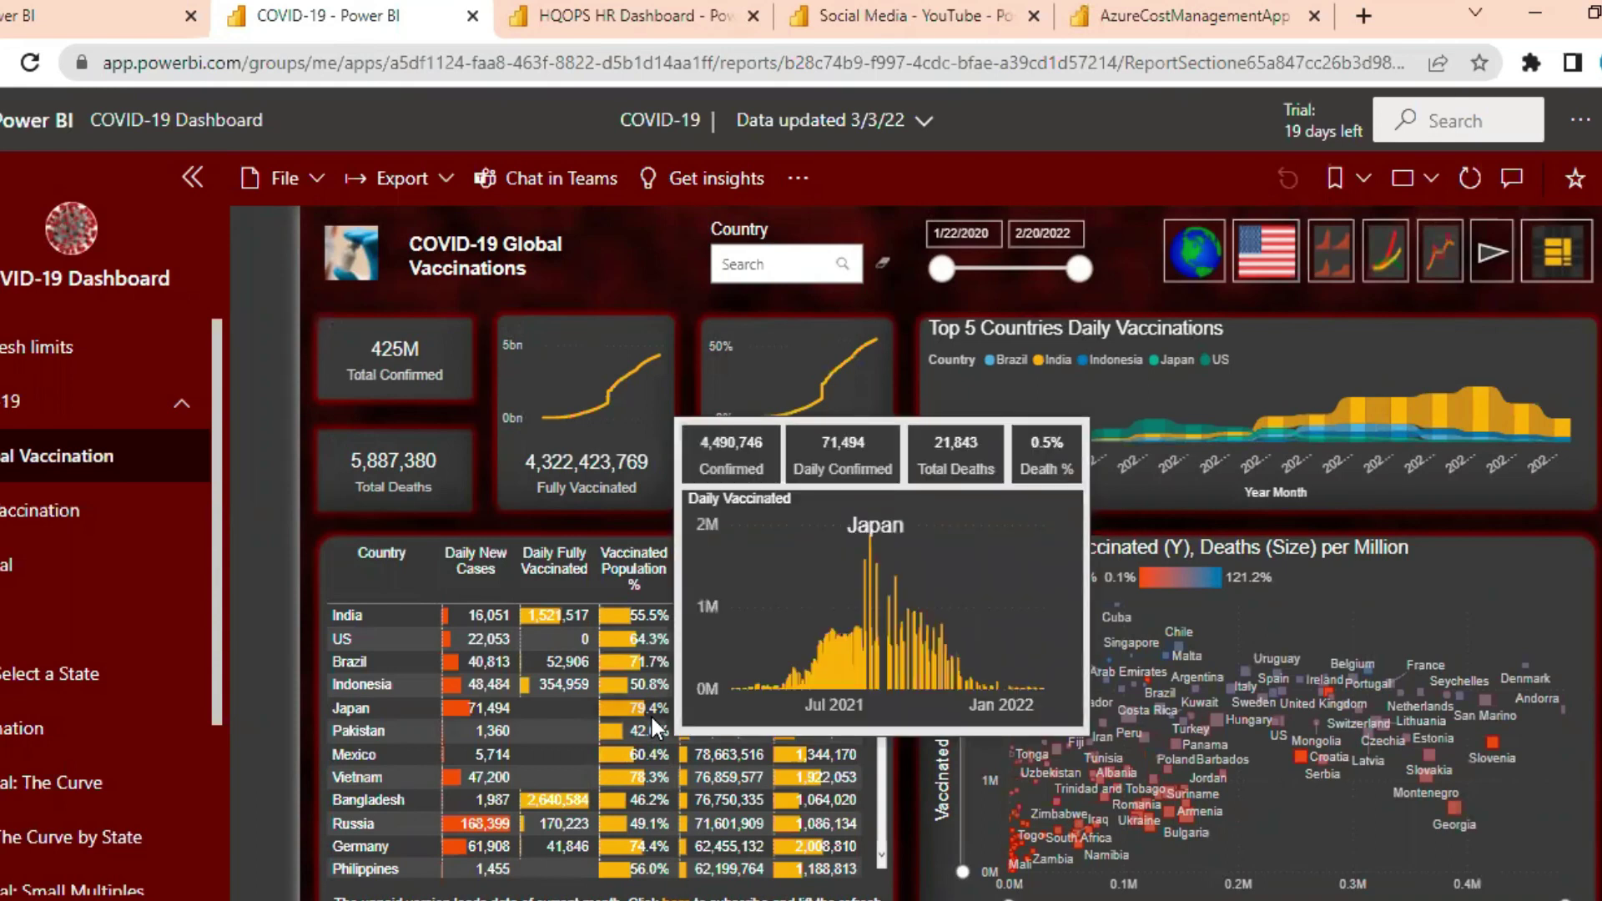
left_click(617, 20)
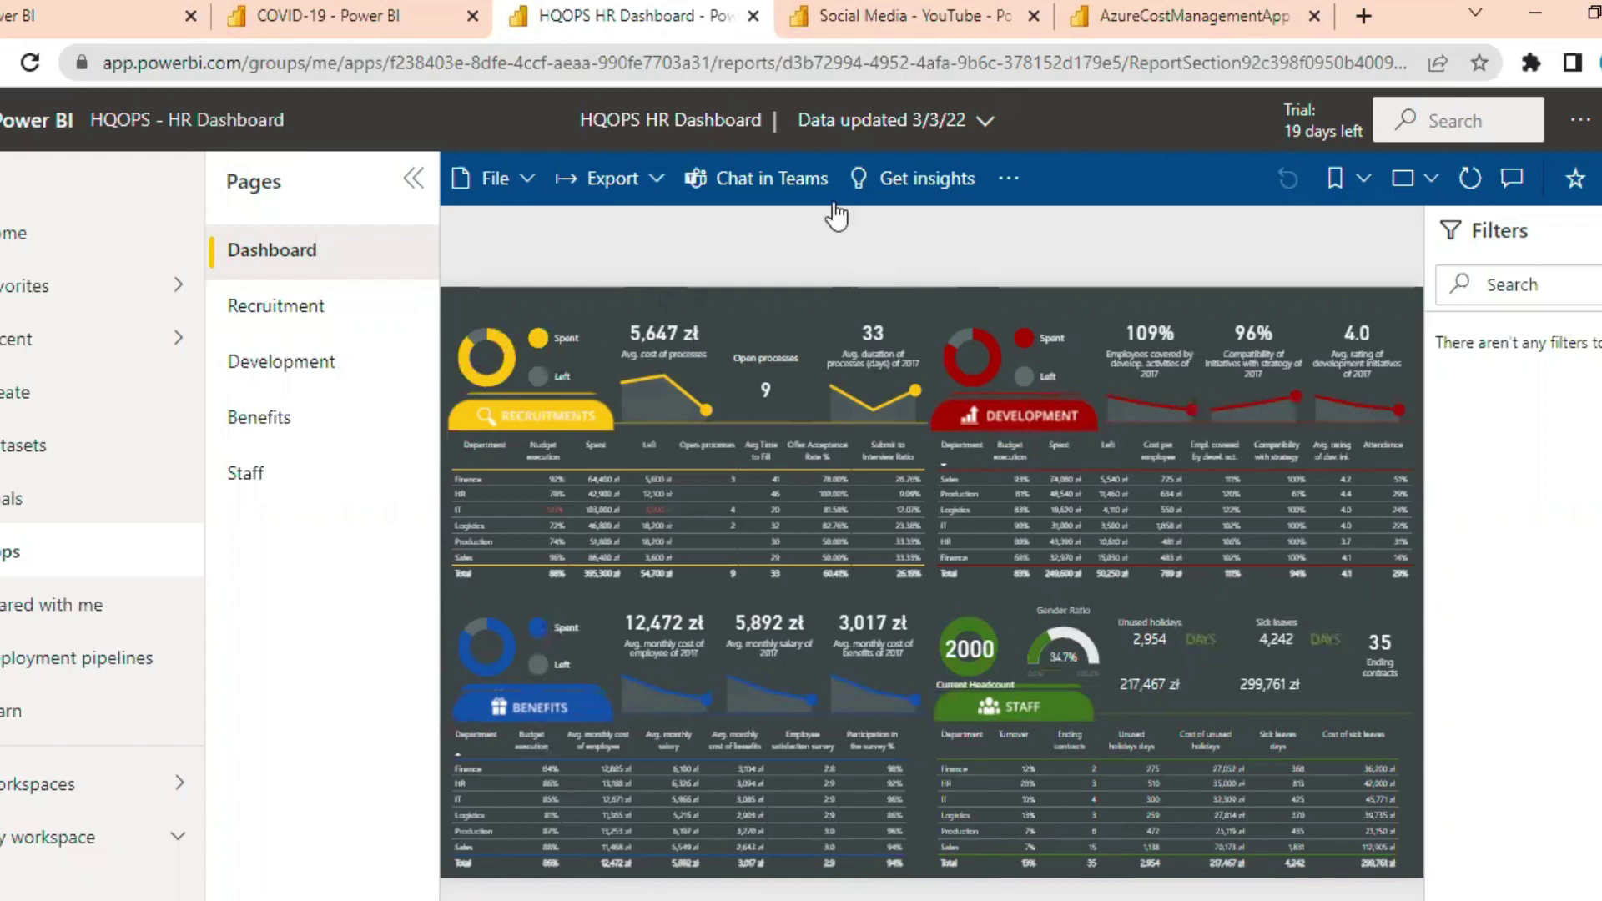
left_click(274, 310)
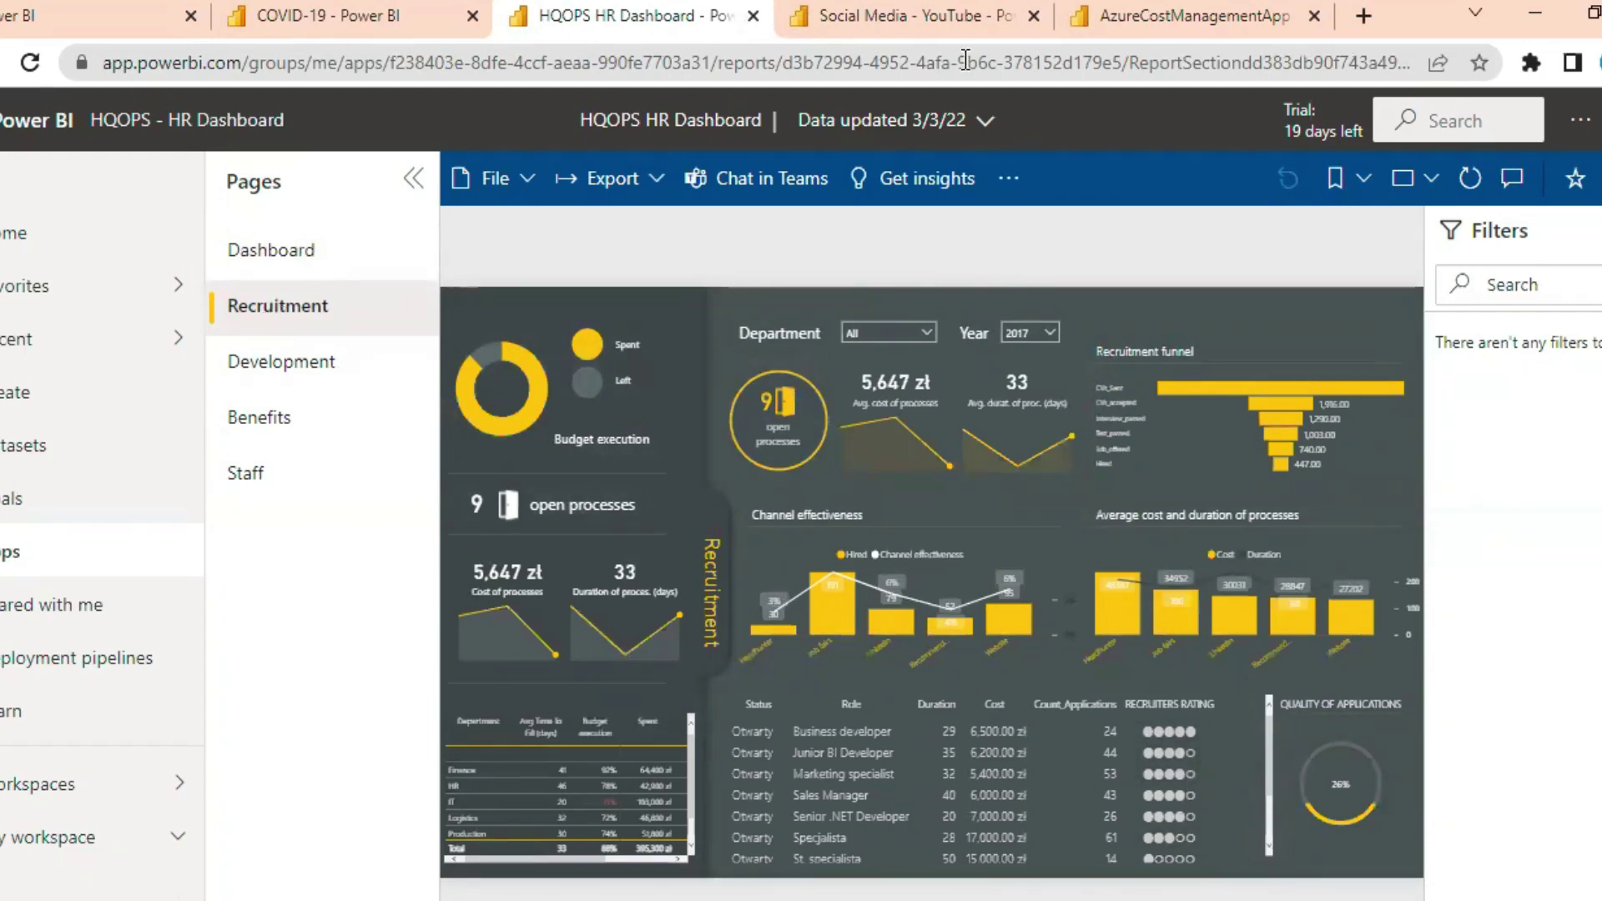
Dismiss the sample-data notice on the YouTube Social Media Analytics report and look through its visuals
left_click(938, 17)
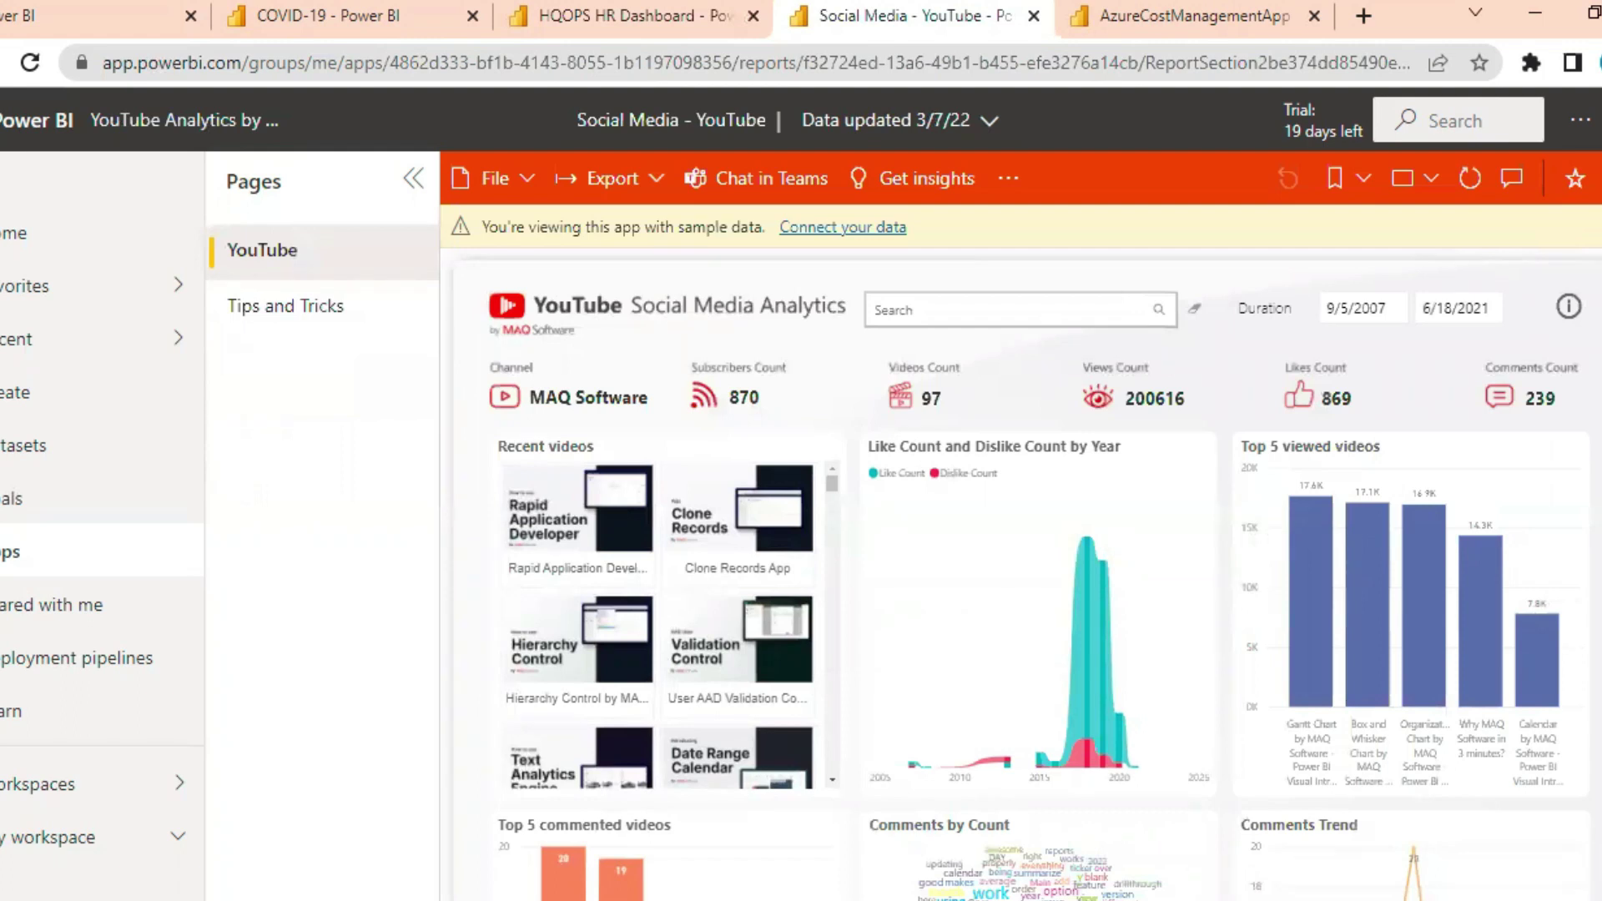
left_click(1589, 226)
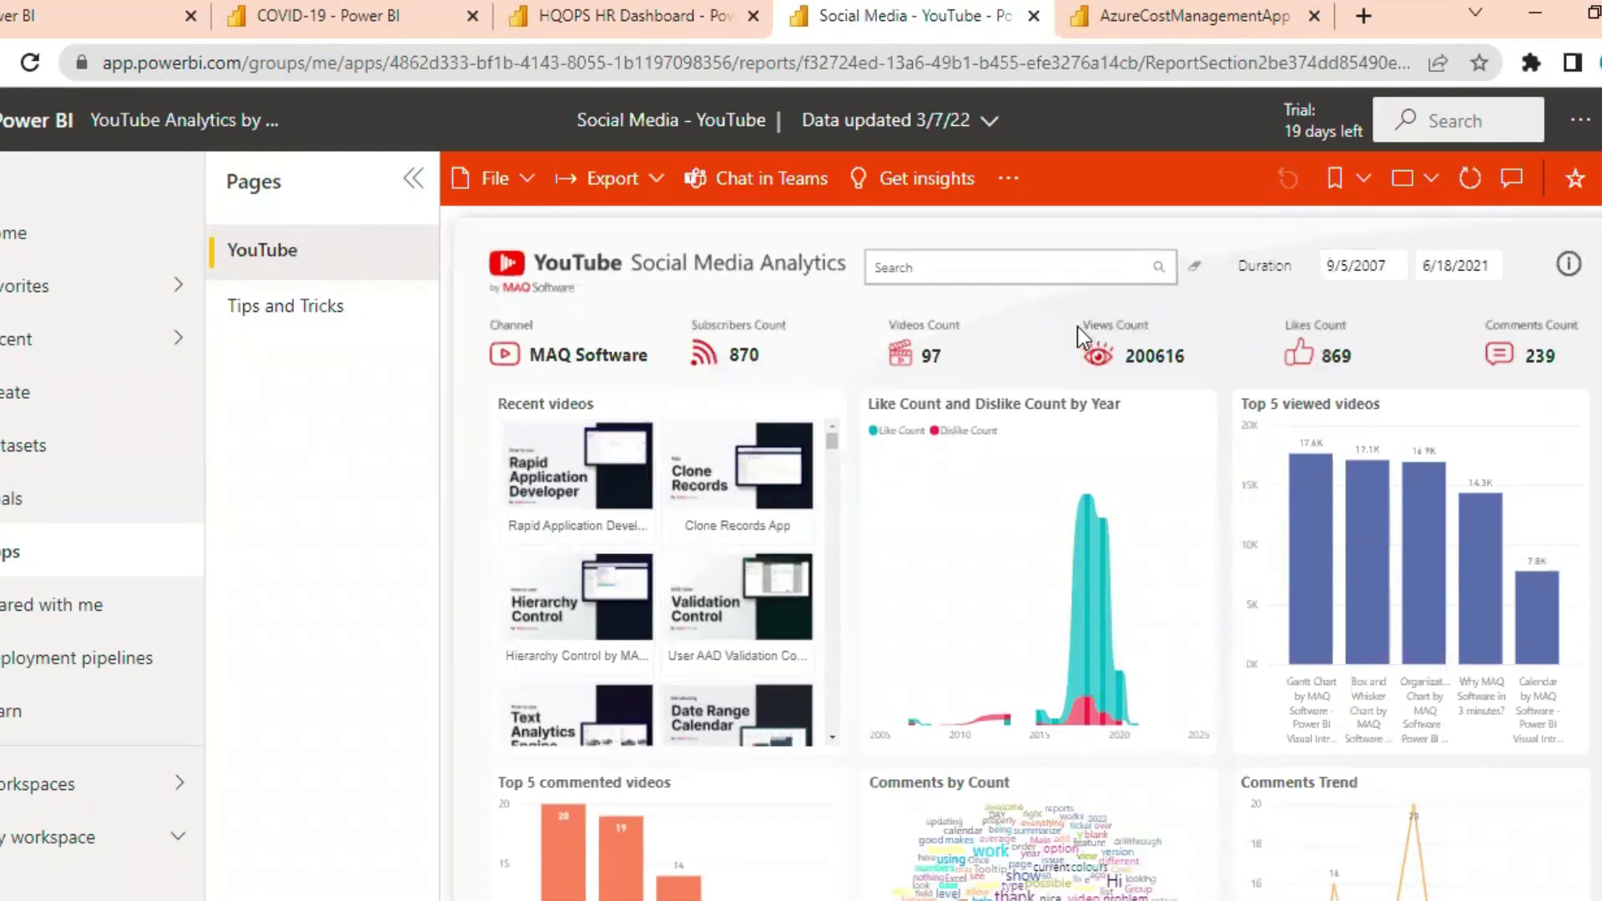
scroll(751, 584, "down", 3)
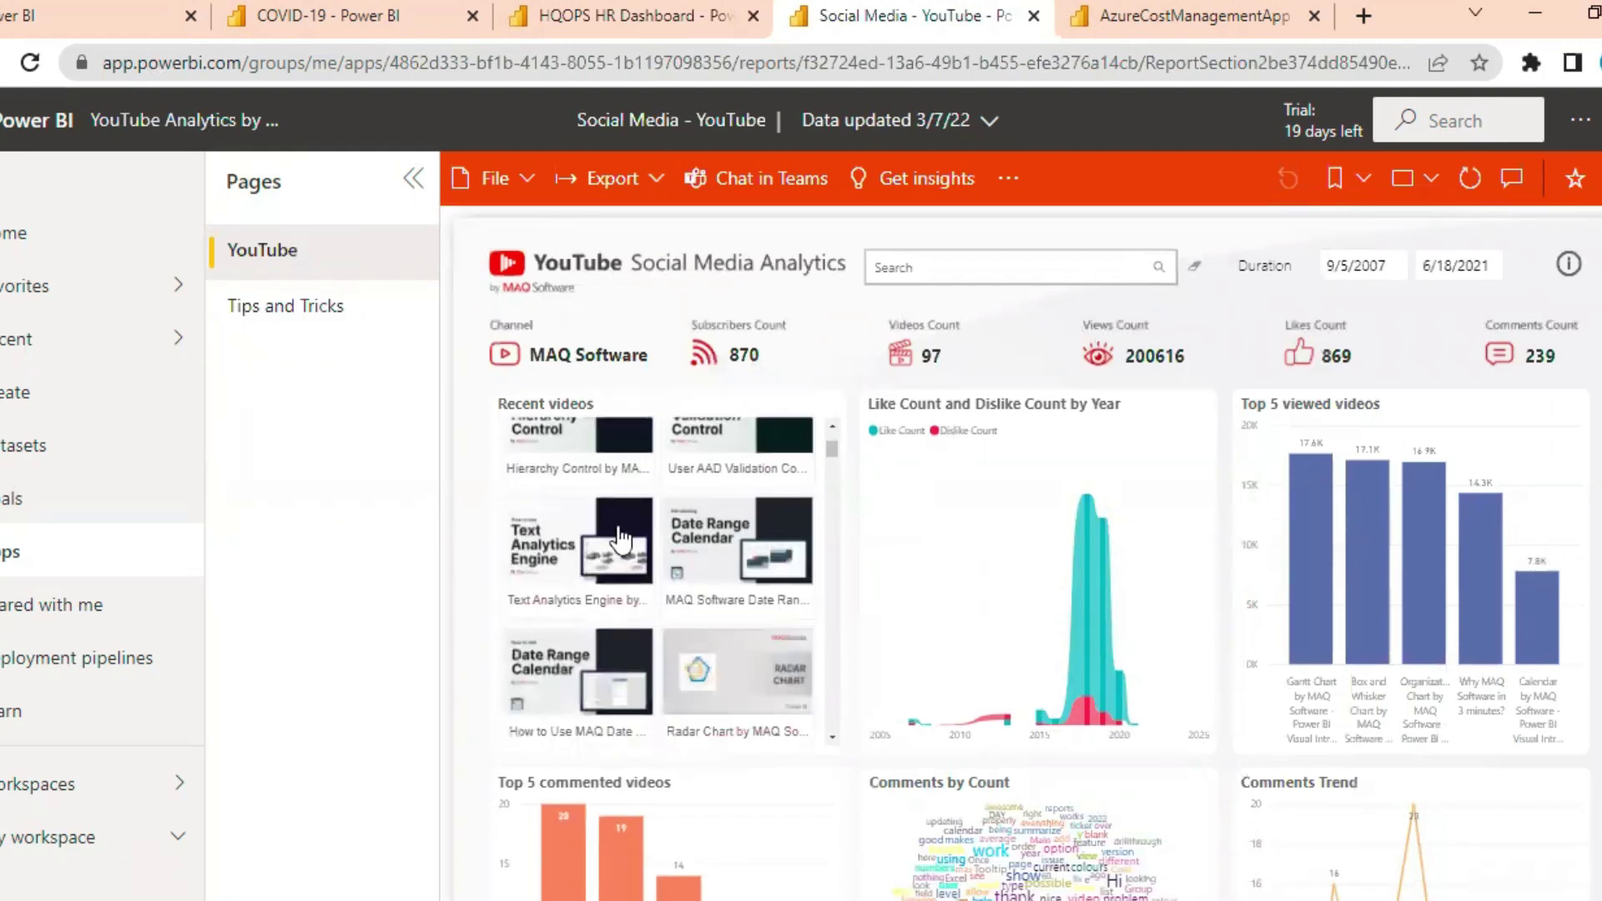
scroll(1019, 644, "down", 5)
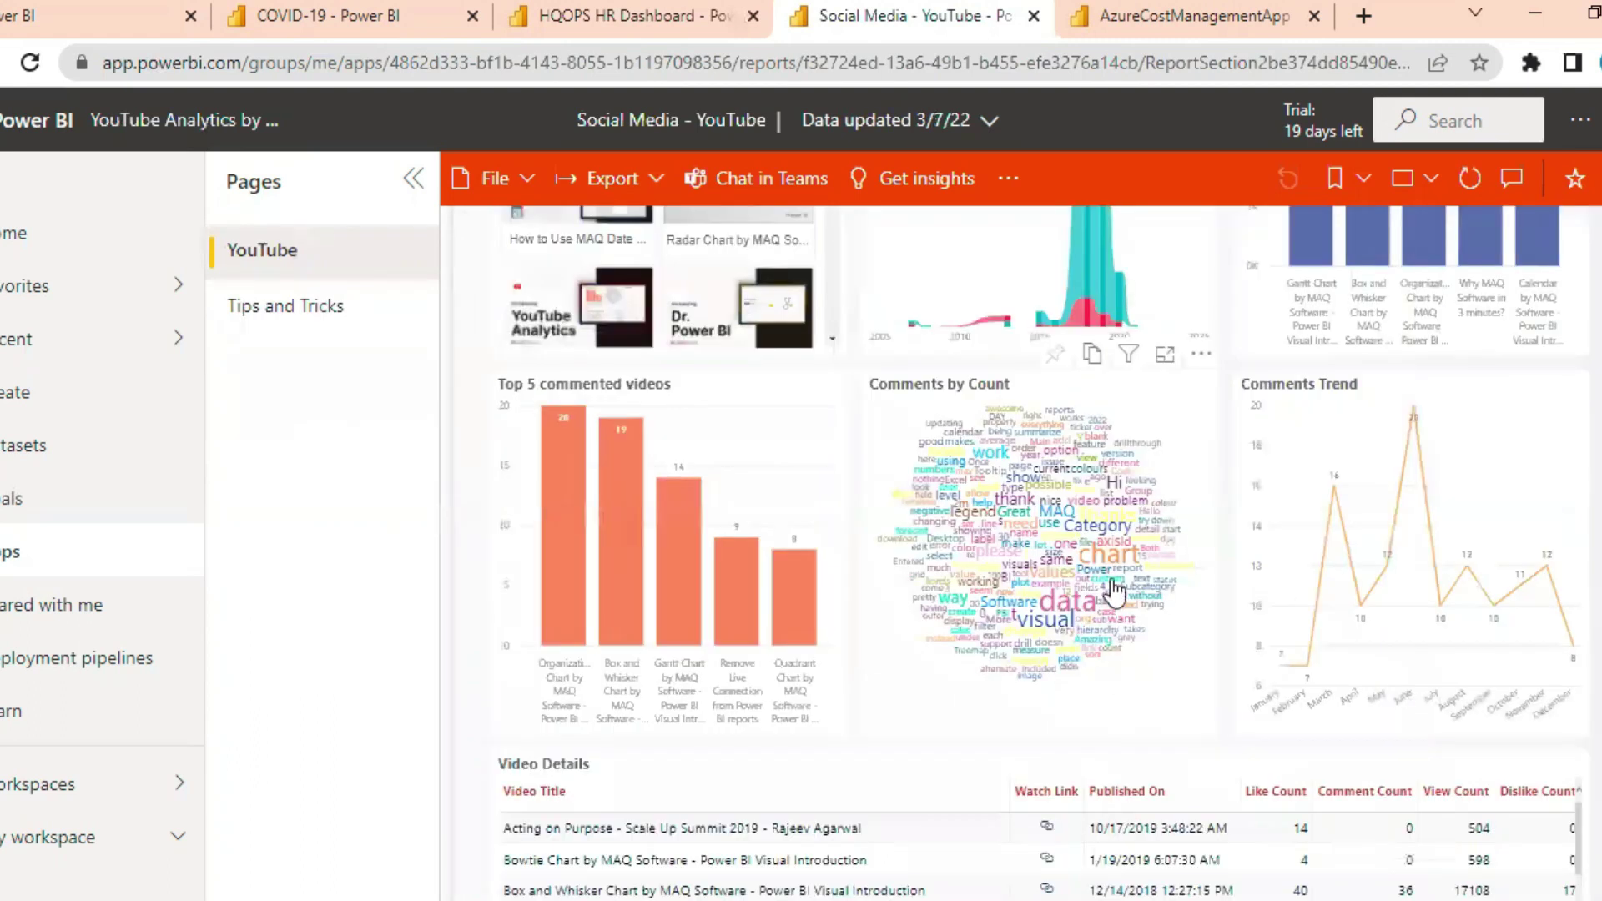
scroll(1083, 671, "up", 5)
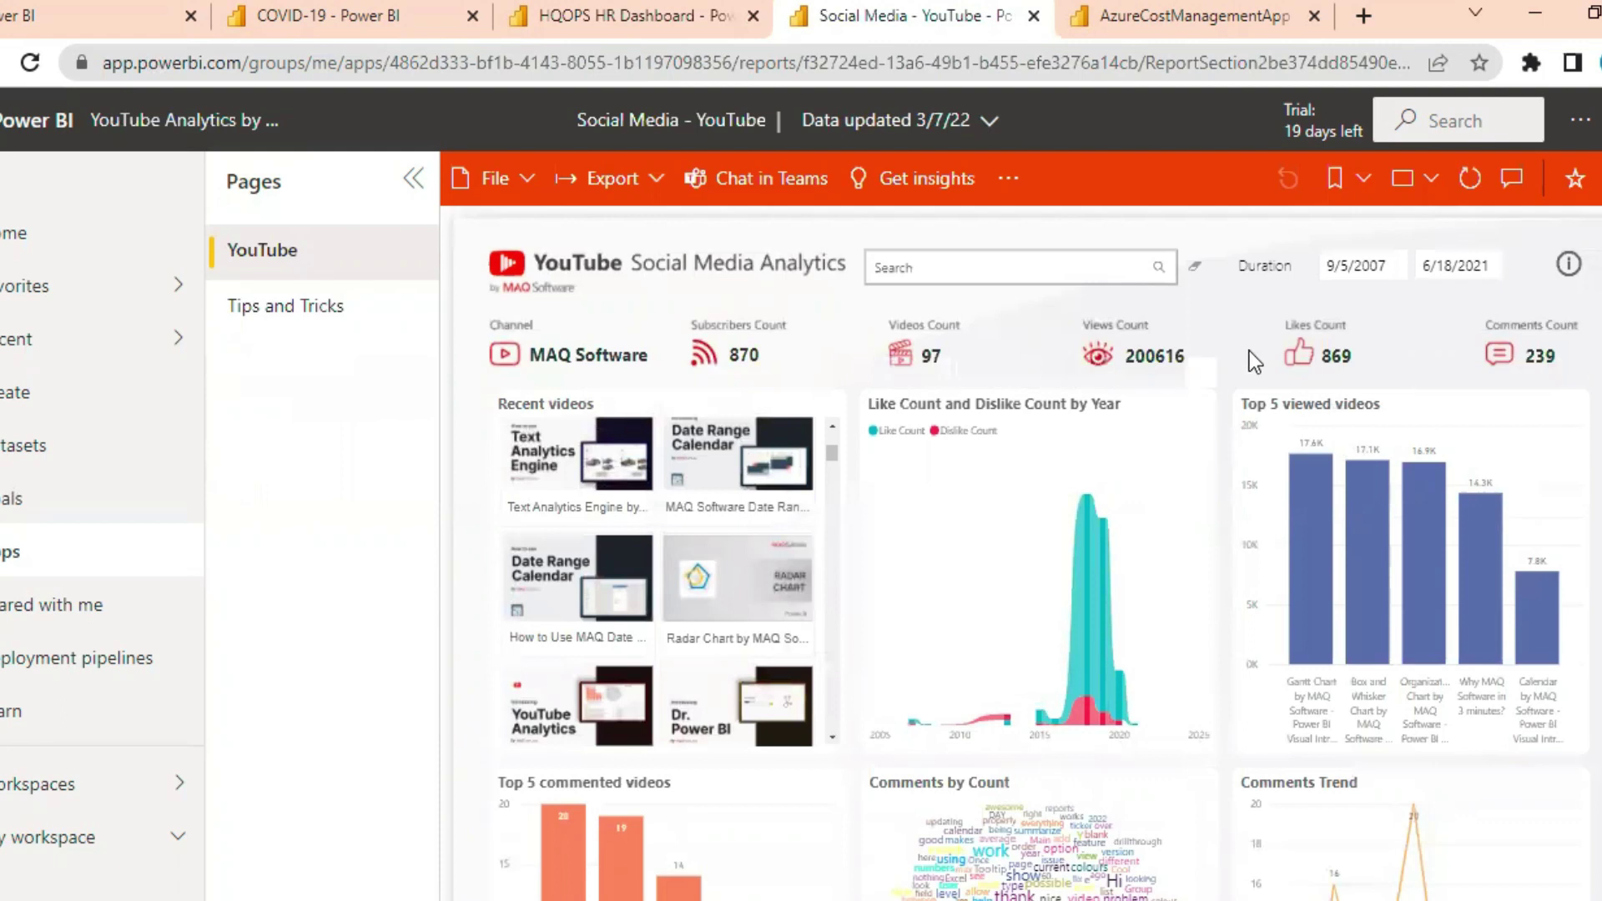
Open the Azure Cost Management app report and go to its Overview page
left_click(1160, 23)
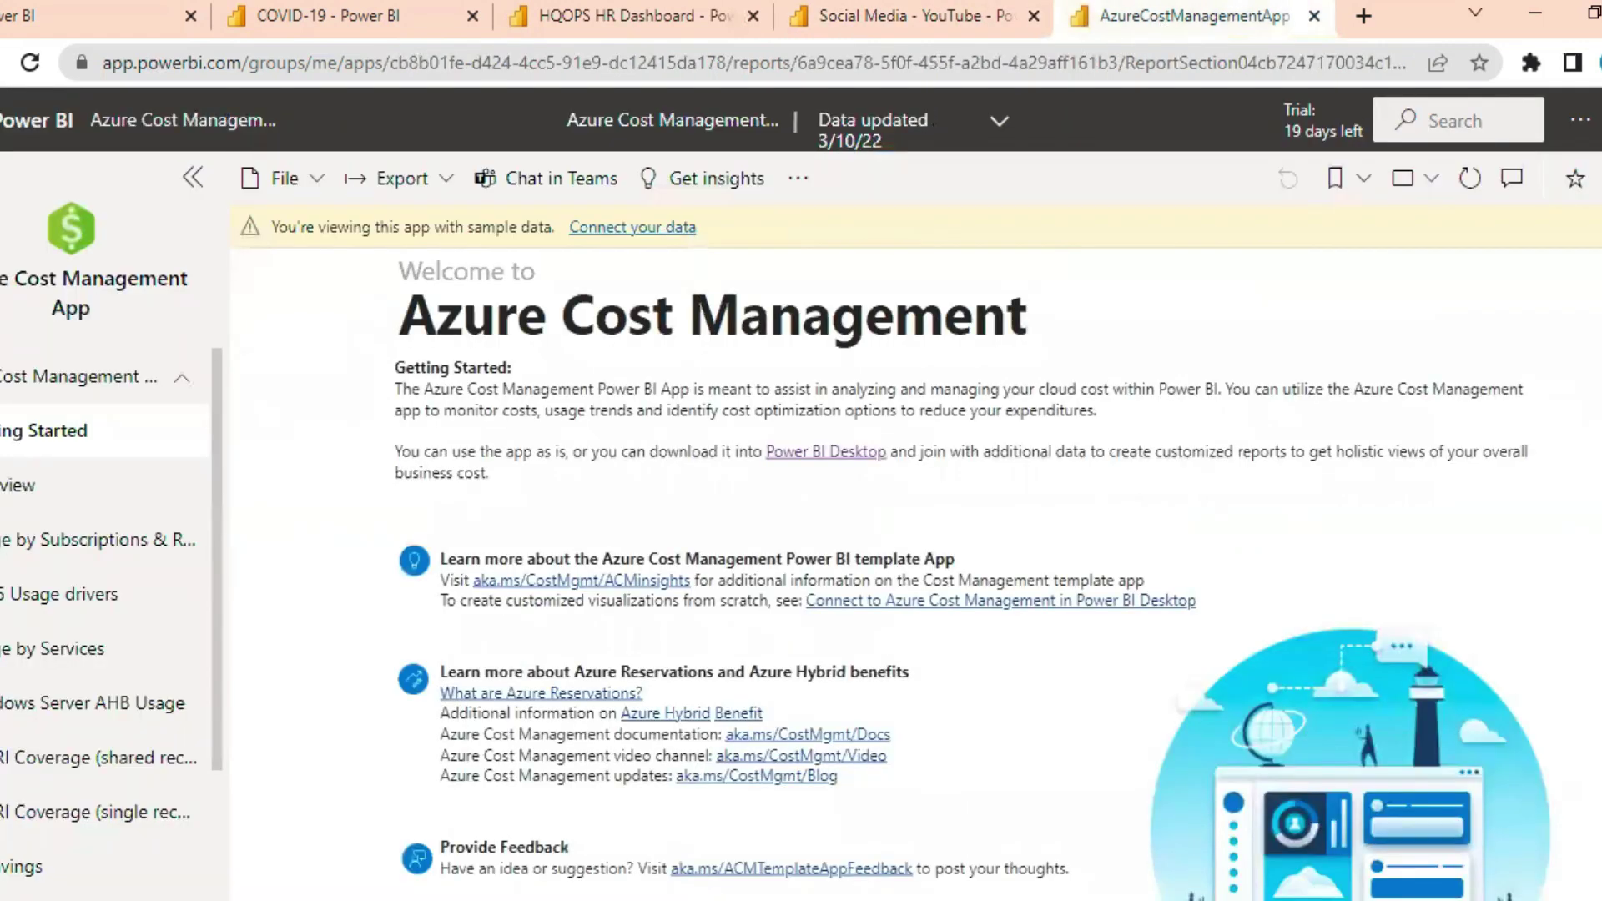
left_click(75, 485)
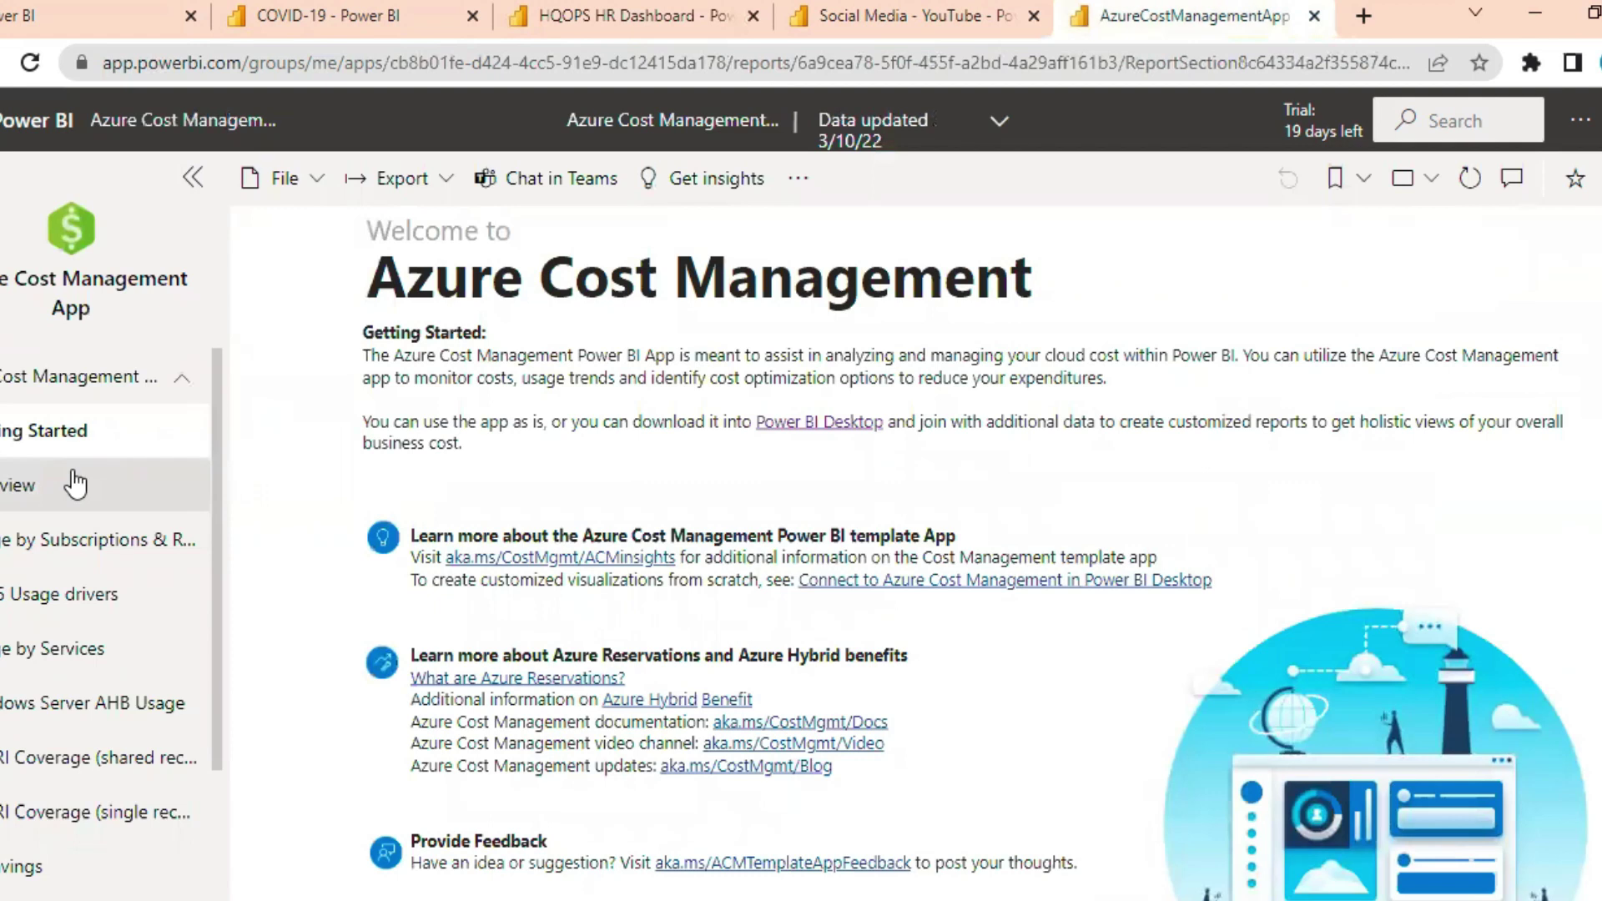
left_click(20, 491)
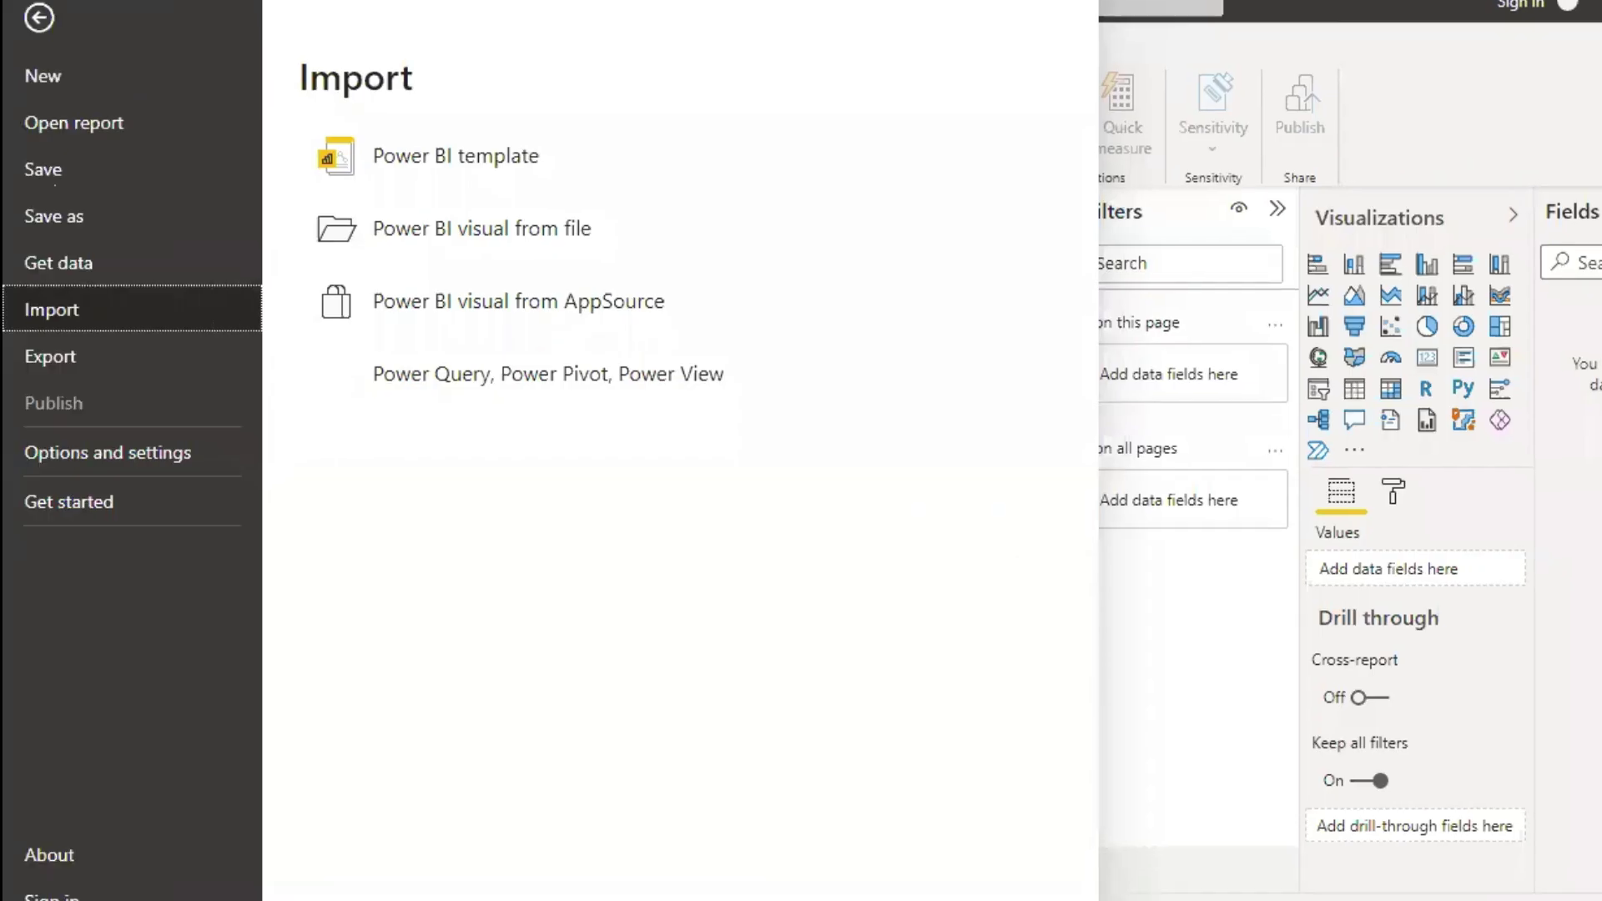
left_click_drag(541, 149, 604, 86)
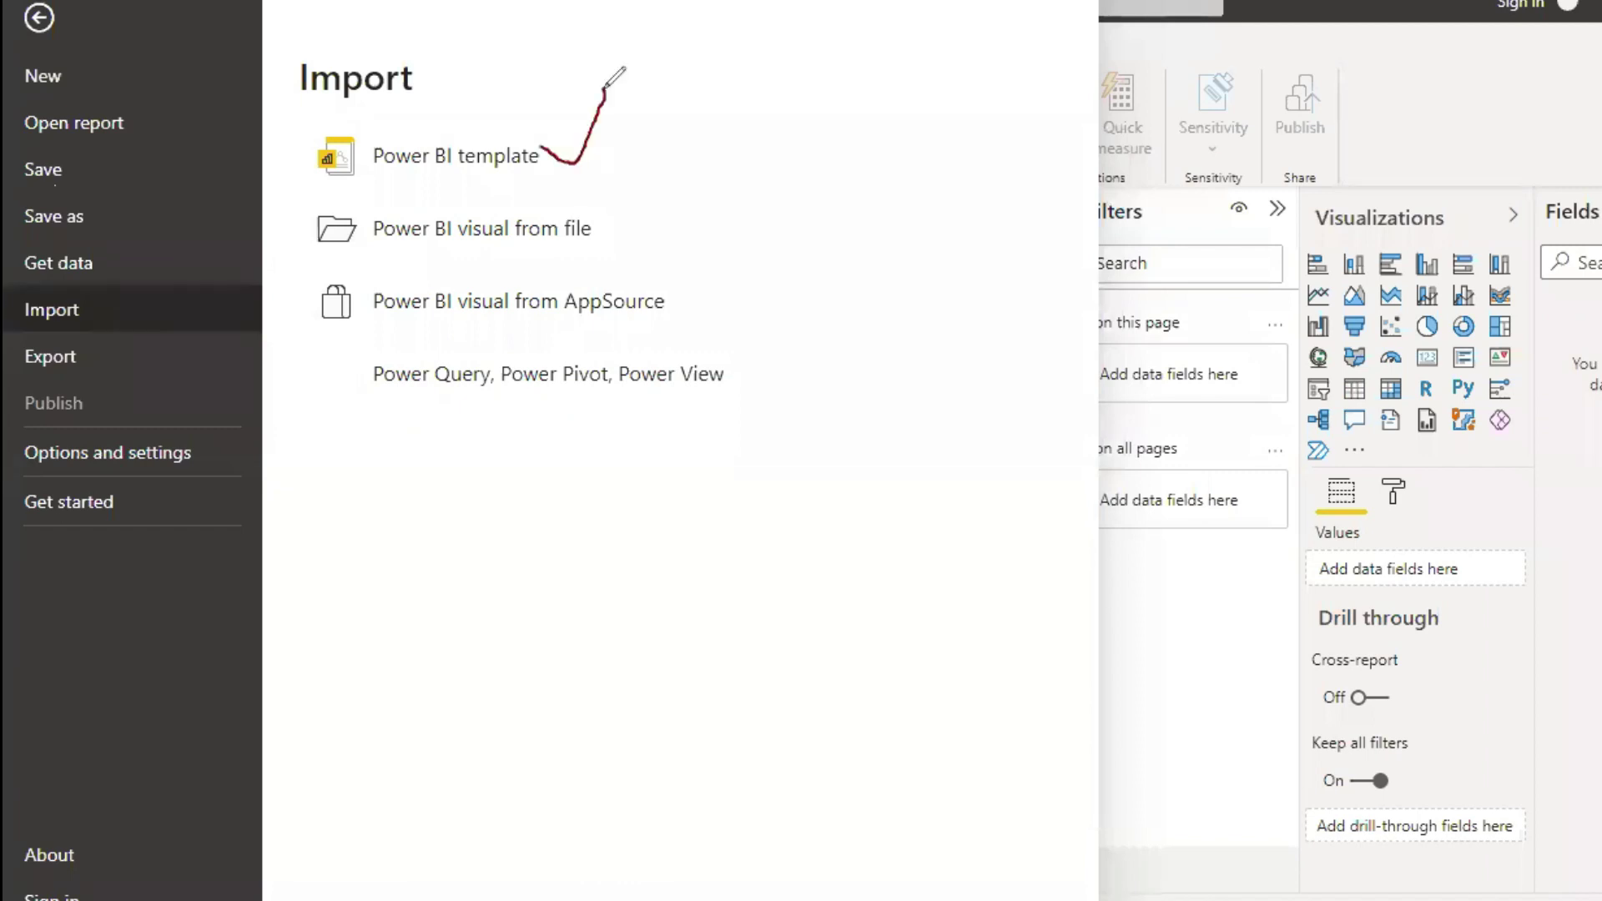
mouse_move(498, 90)
left_mouse_down()
mouse_move(567, 63)
mouse_move(668, 135)
mouse_move(507, 157)
mouse_move(493, 83)
left_mouse_up()
mouse_move(670, 167)
left_mouse_down()
mouse_move(739, 244)
mouse_move(751, 197)
left_mouse_up()
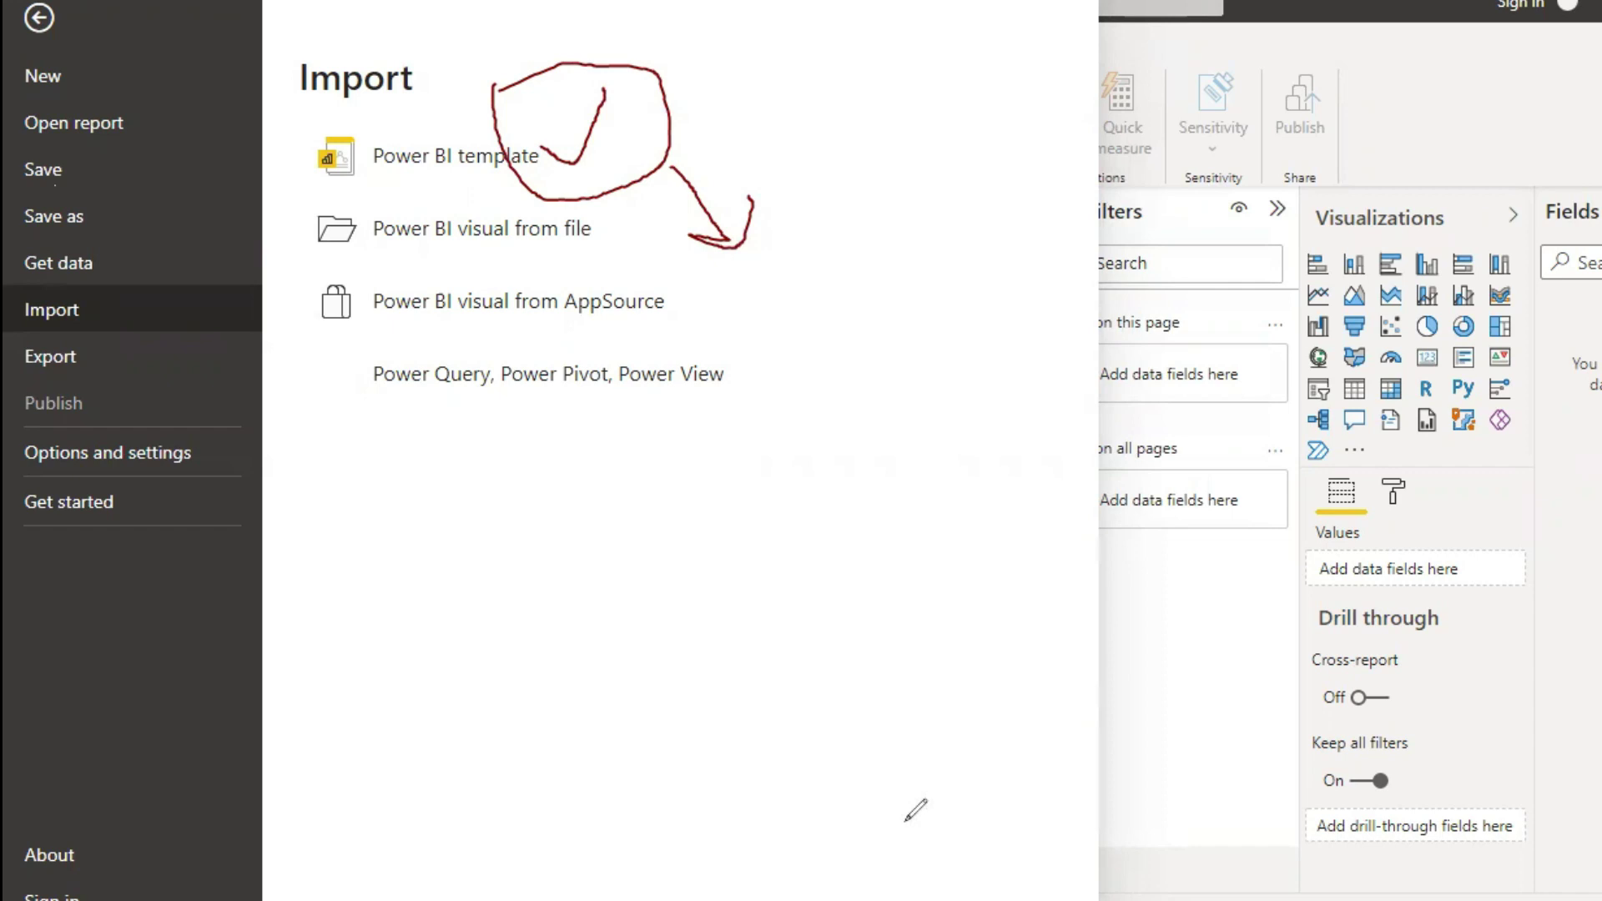
key("e")
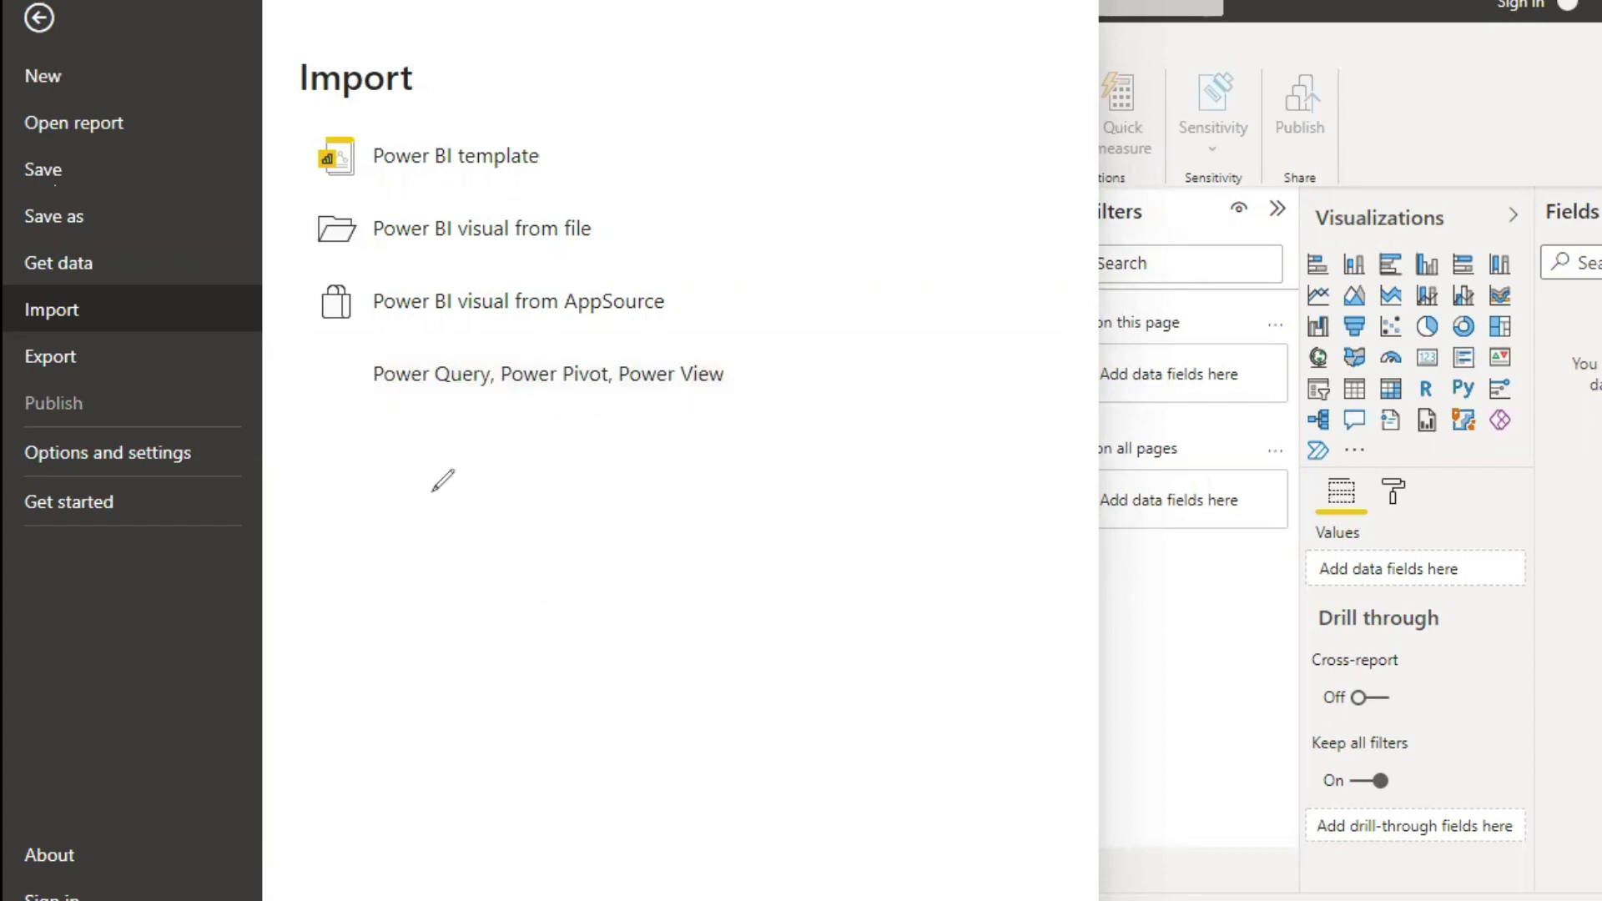
left_click_drag(429, 493, 432, 499)
left_click_drag(446, 552, 487, 523)
left_click_drag(463, 613, 528, 575)
mouse_move(656, 491)
left_mouse_down()
mouse_move(784, 634)
mouse_move(671, 532)
mouse_move(711, 499)
left_mouse_up()
left_click_drag(706, 560, 733, 538)
left_click_drag(713, 606, 718, 585)
mouse_move(558, 542)
left_mouse_down()
mouse_move(639, 534)
mouse_move(592, 593)
left_mouse_up()
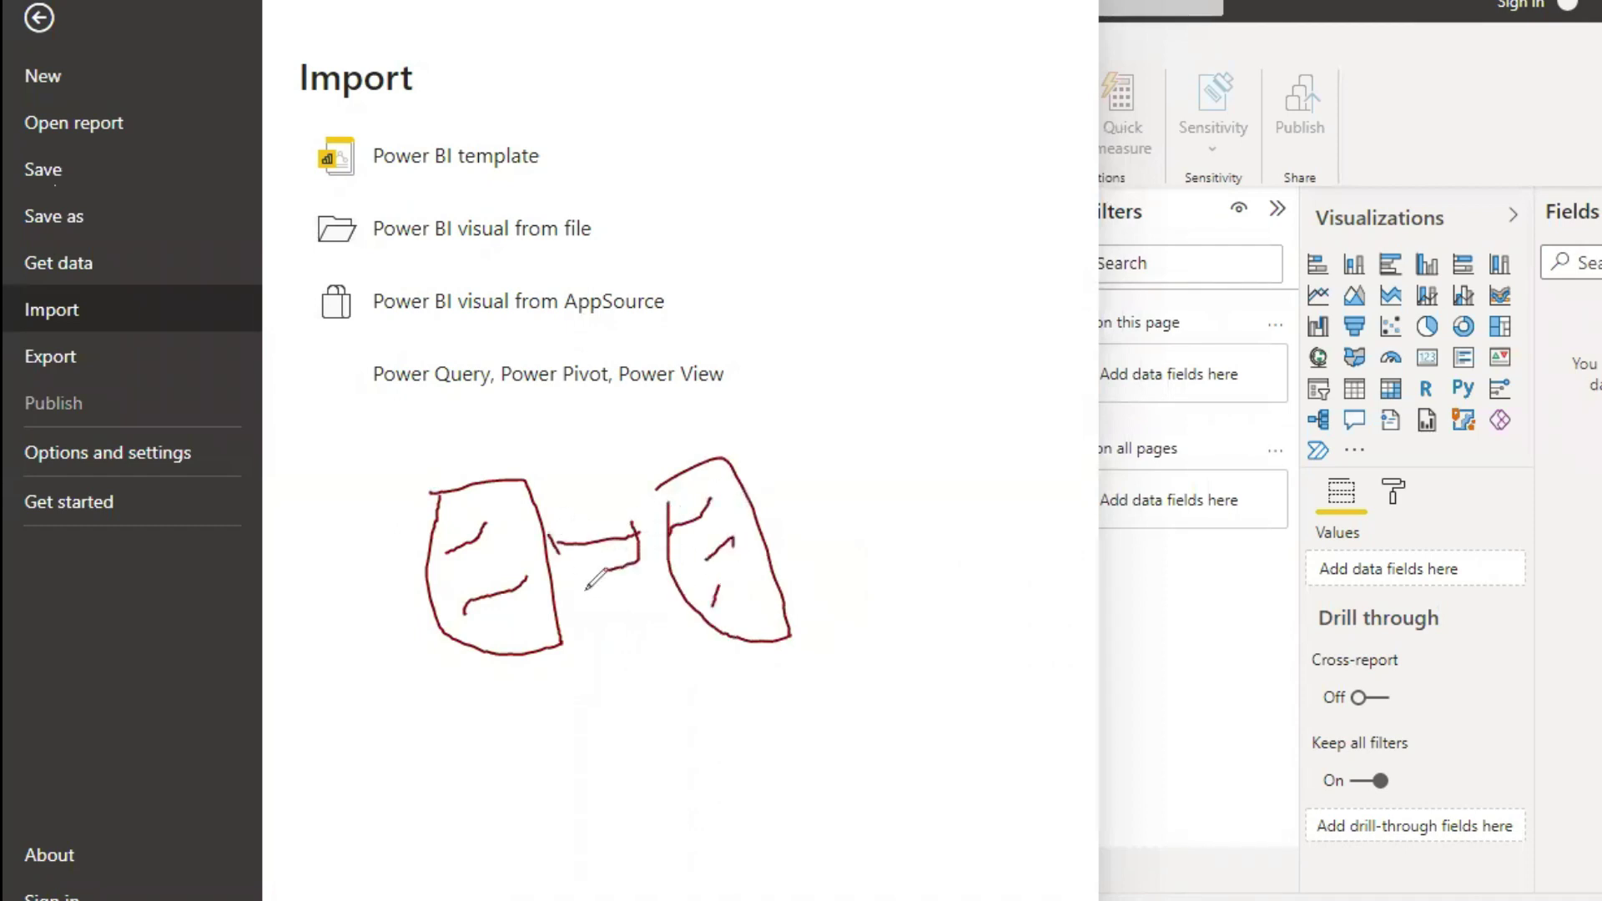
mouse_move(594, 517)
left_mouse_down()
mouse_move(636, 422)
mouse_move(589, 524)
mouse_move(616, 441)
left_mouse_up()
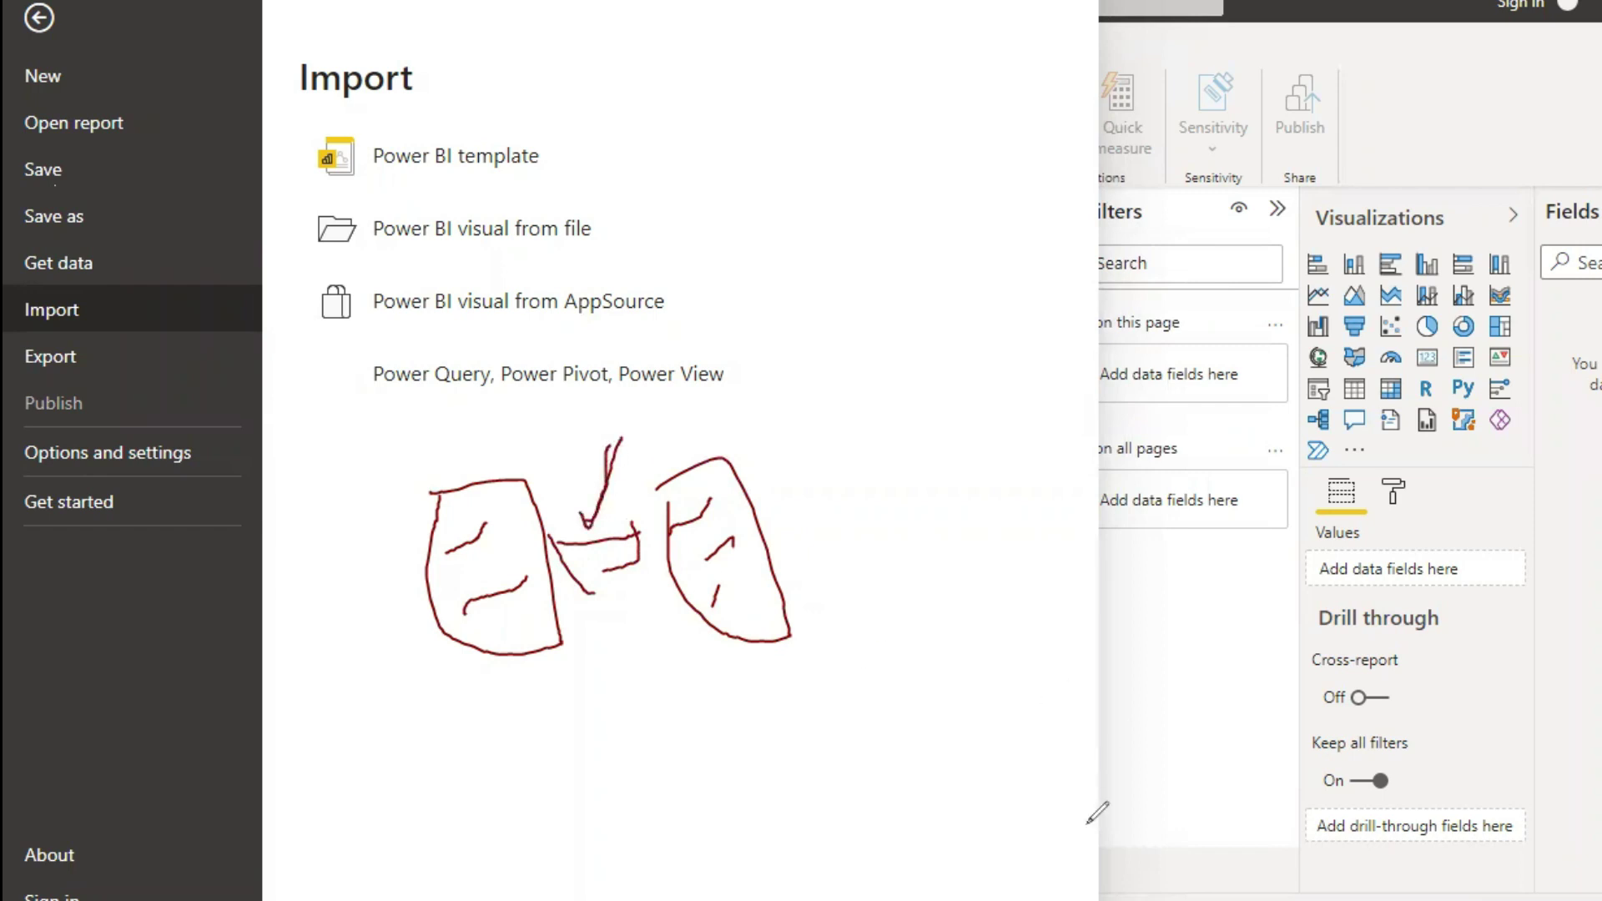
key("e")
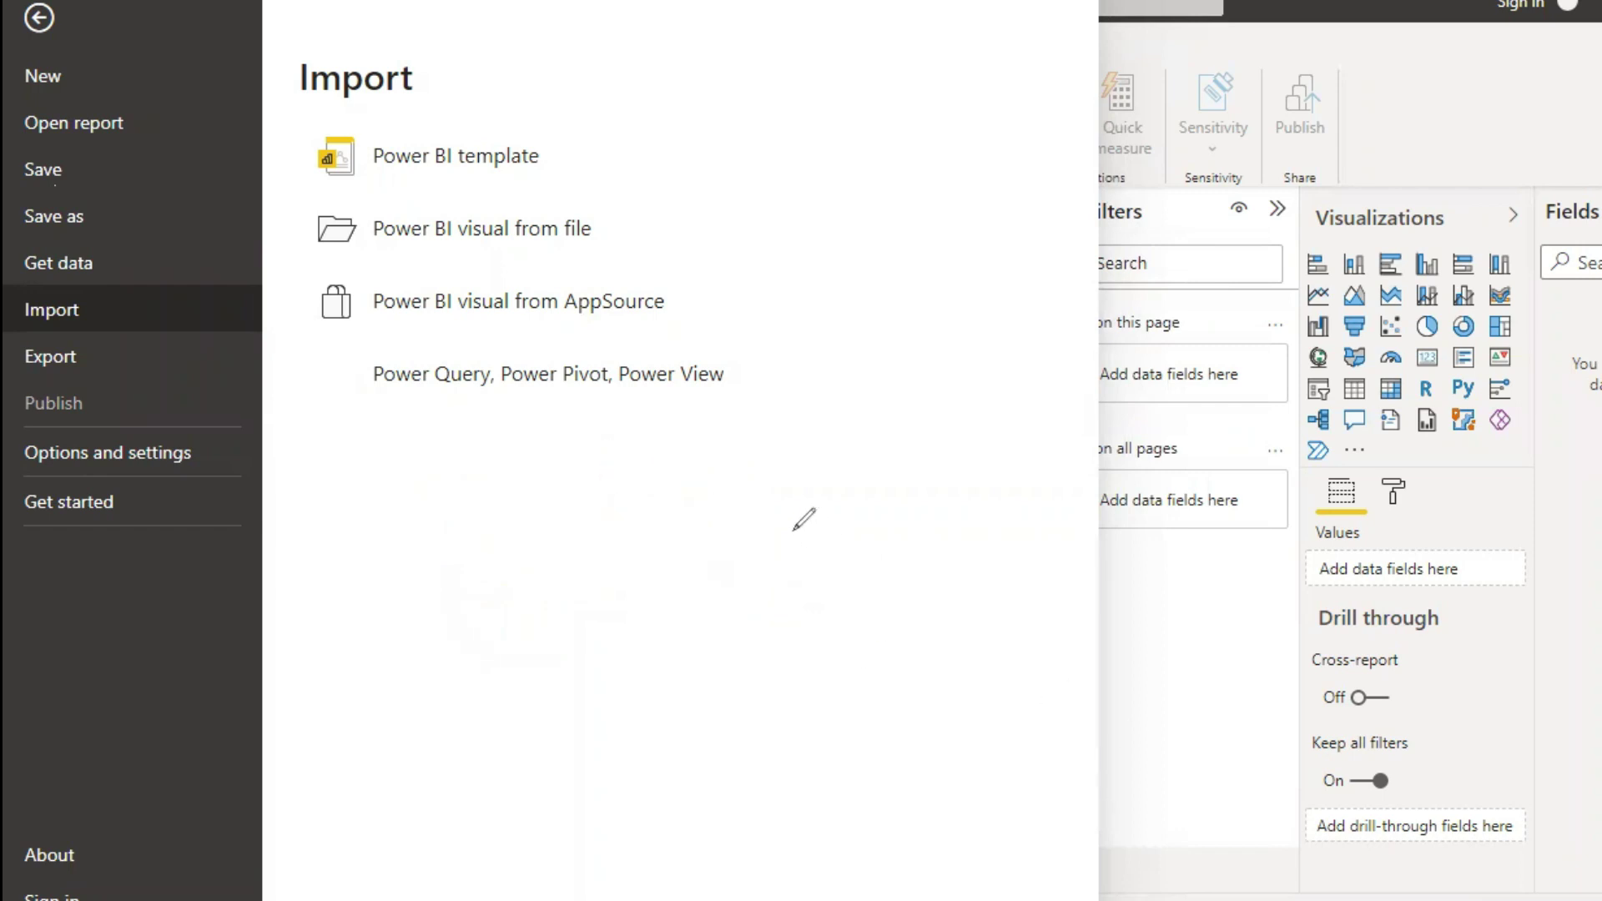
Show the export options available for the report and bring up the Get started welcome screen
mouse_move(1266, 144)
left_mouse_down()
mouse_move(1510, 154)
mouse_move(1314, 663)
mouse_move(1220, 149)
left_mouse_up()
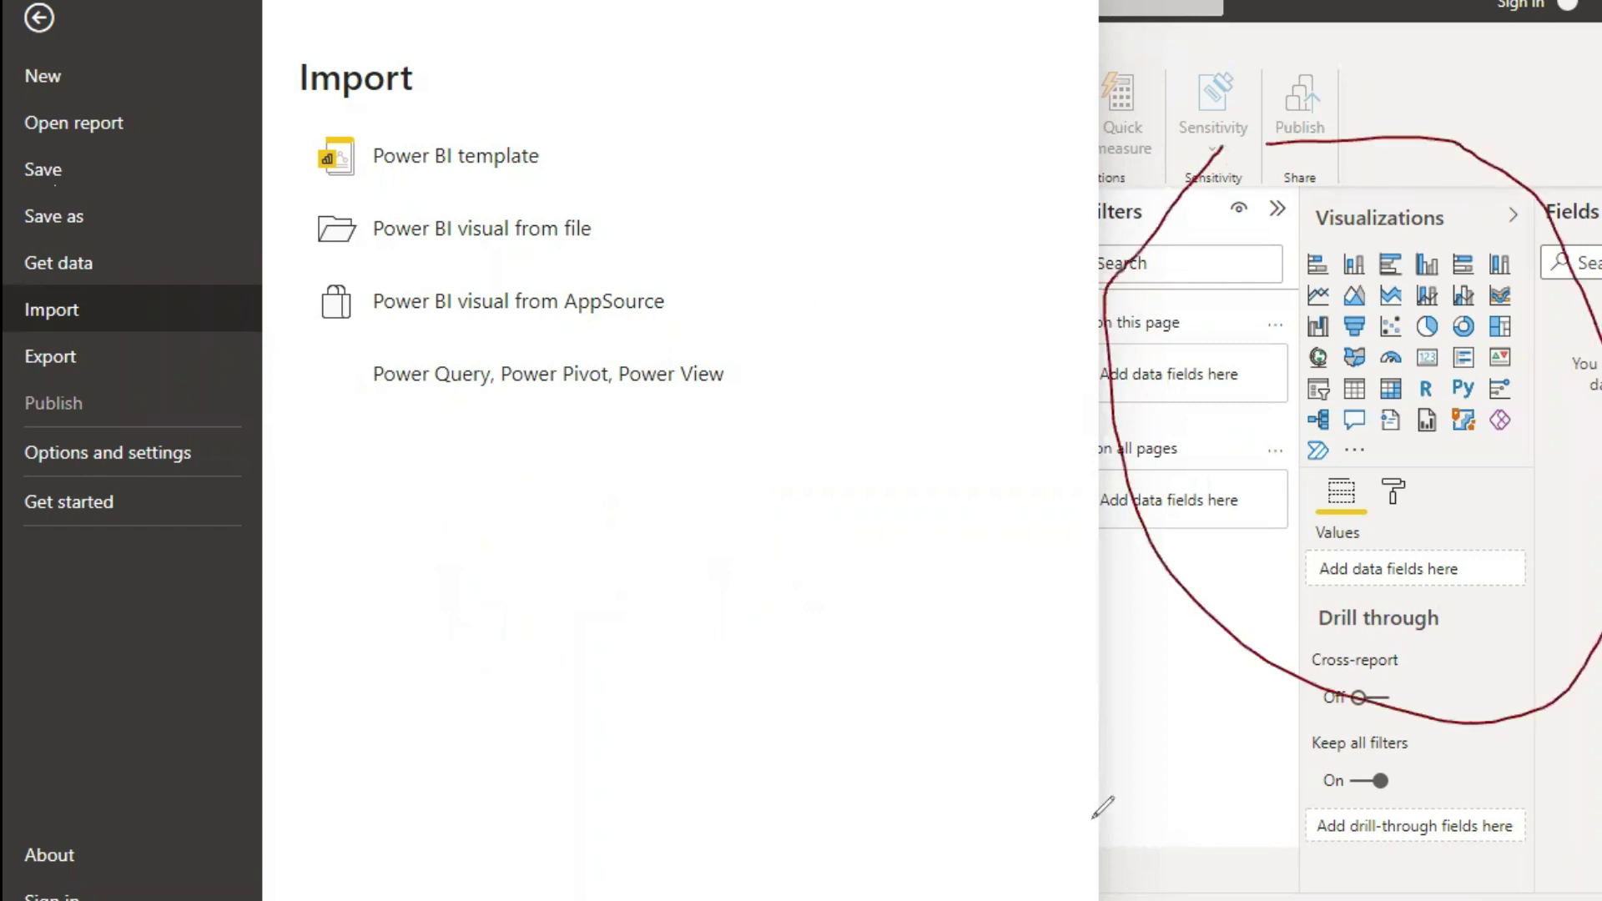
key("e")
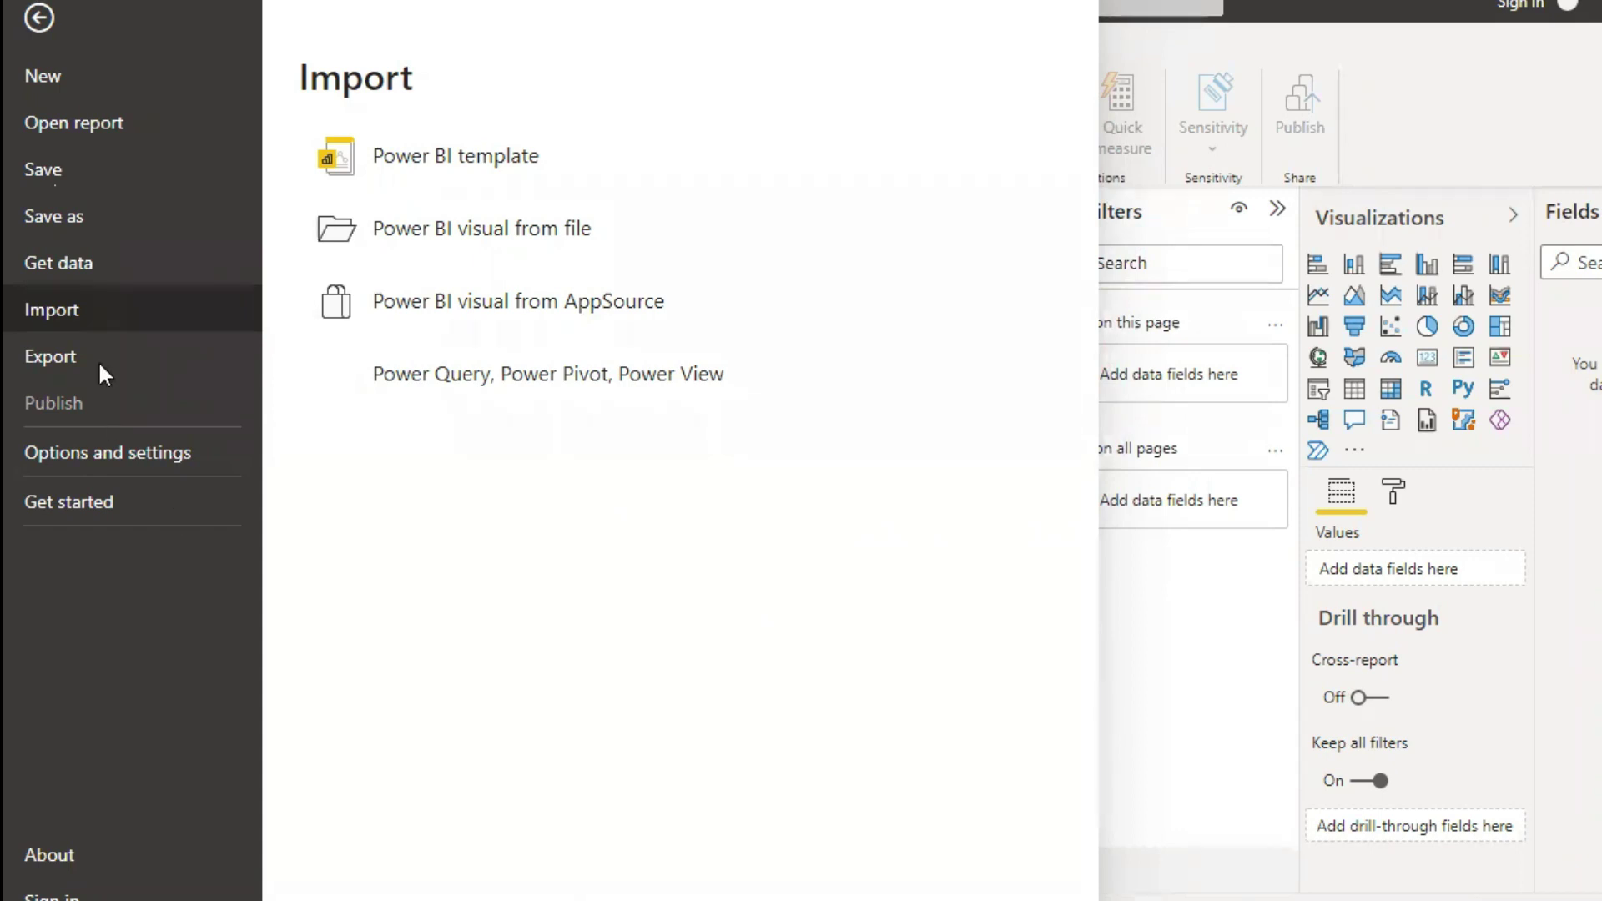
key("Down")
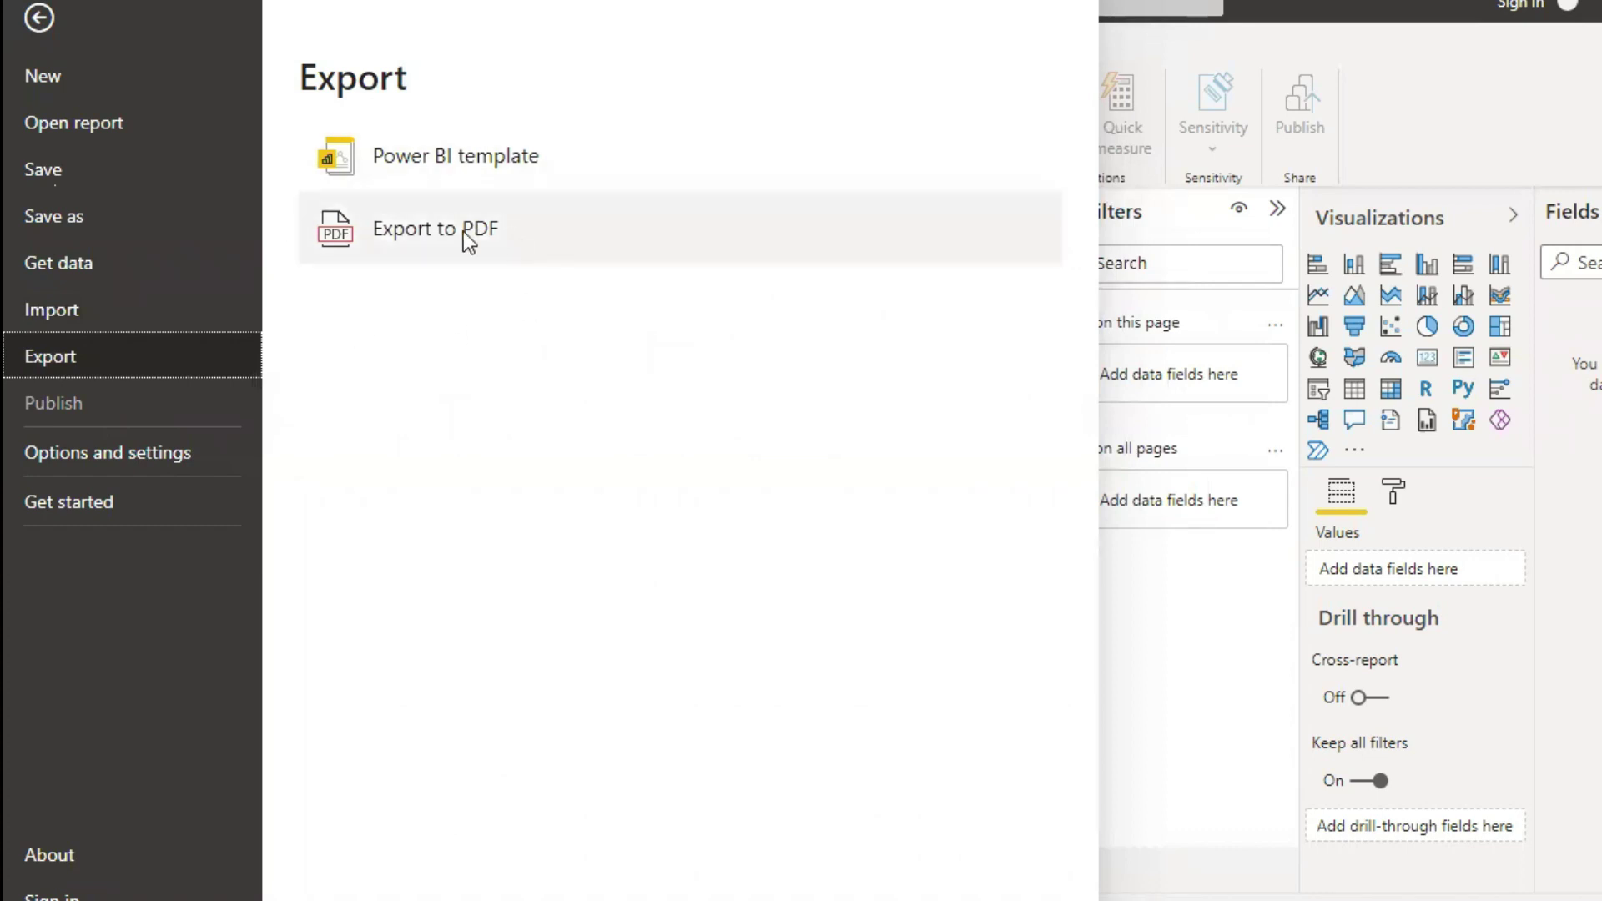
left_click(63, 402)
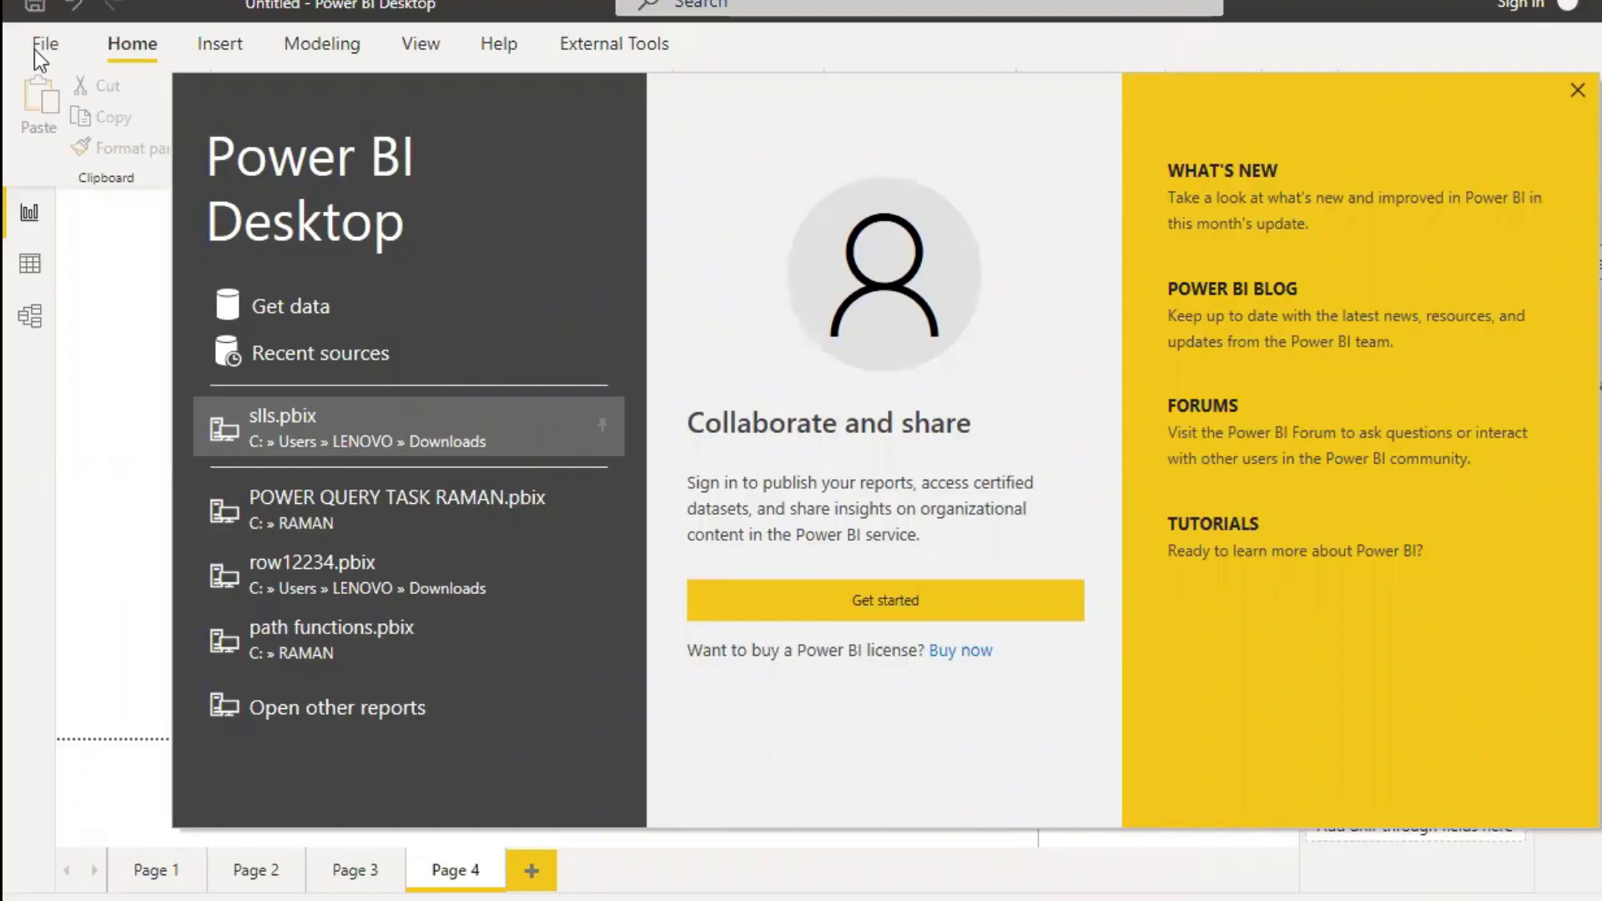
Close the welcome screen and open the Options dialog to view the global Data Load settings
left_click(35, 47)
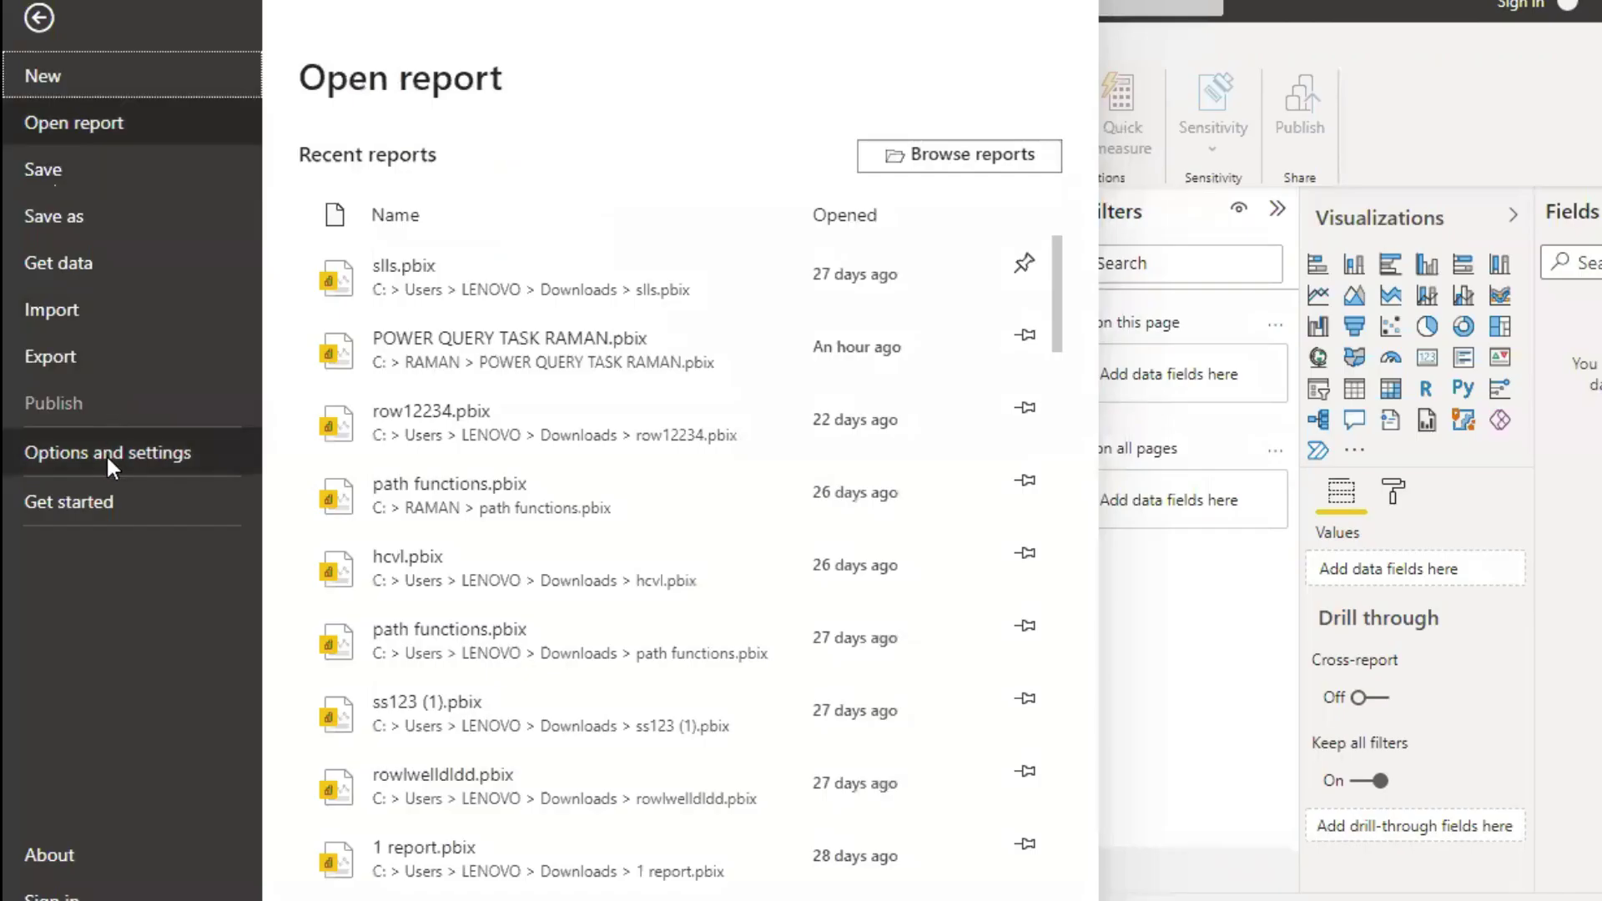
left_click(106, 454)
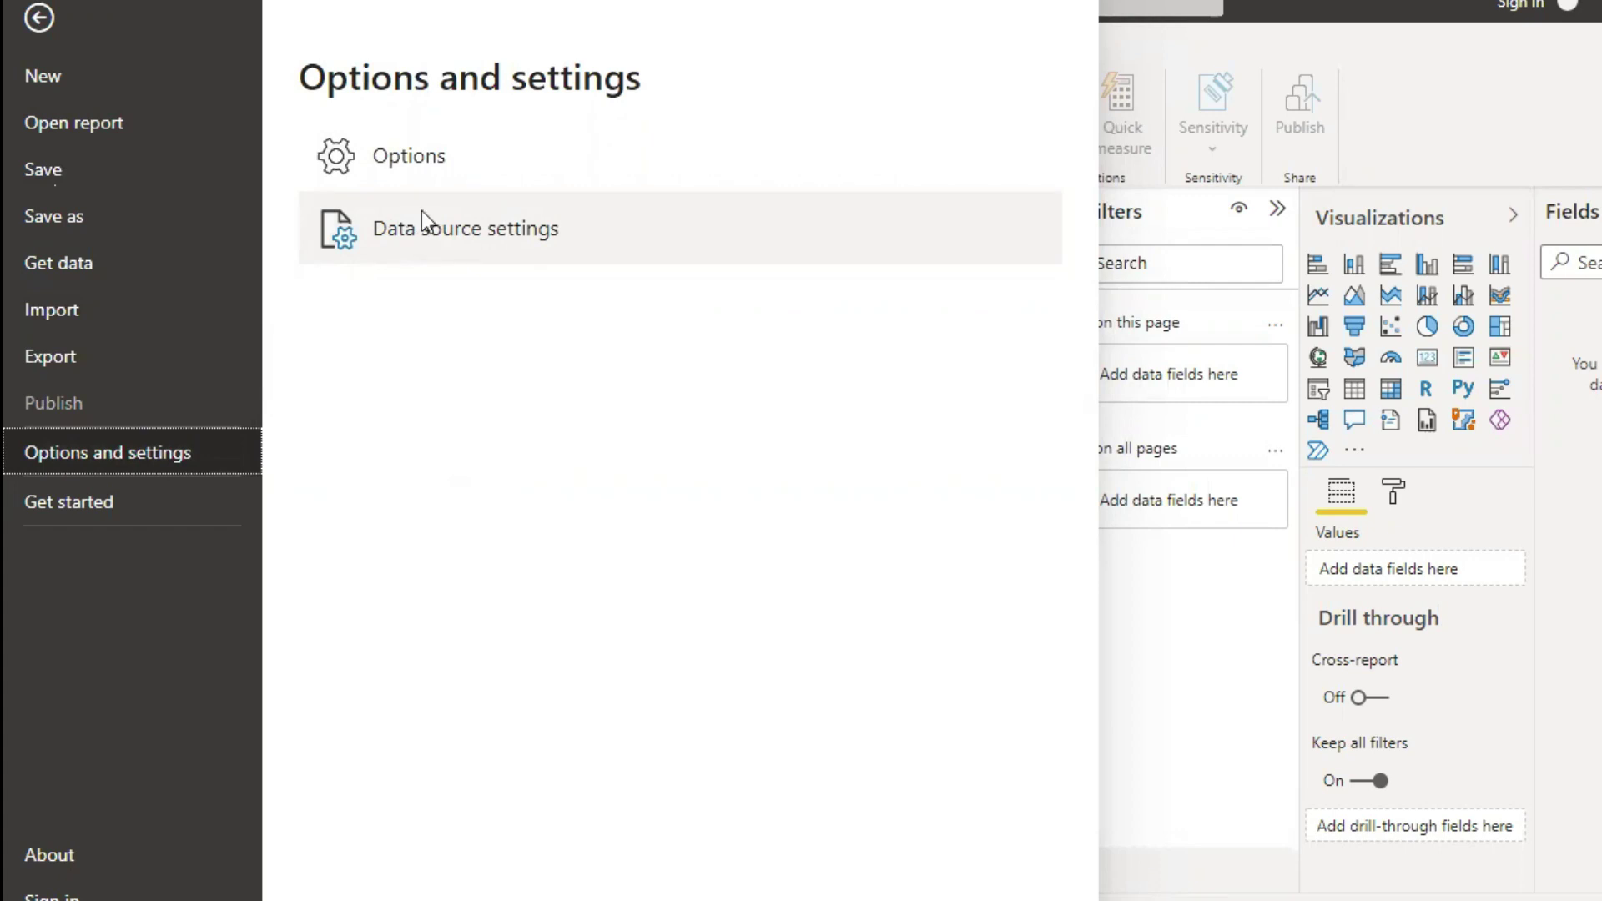
left_click(422, 211)
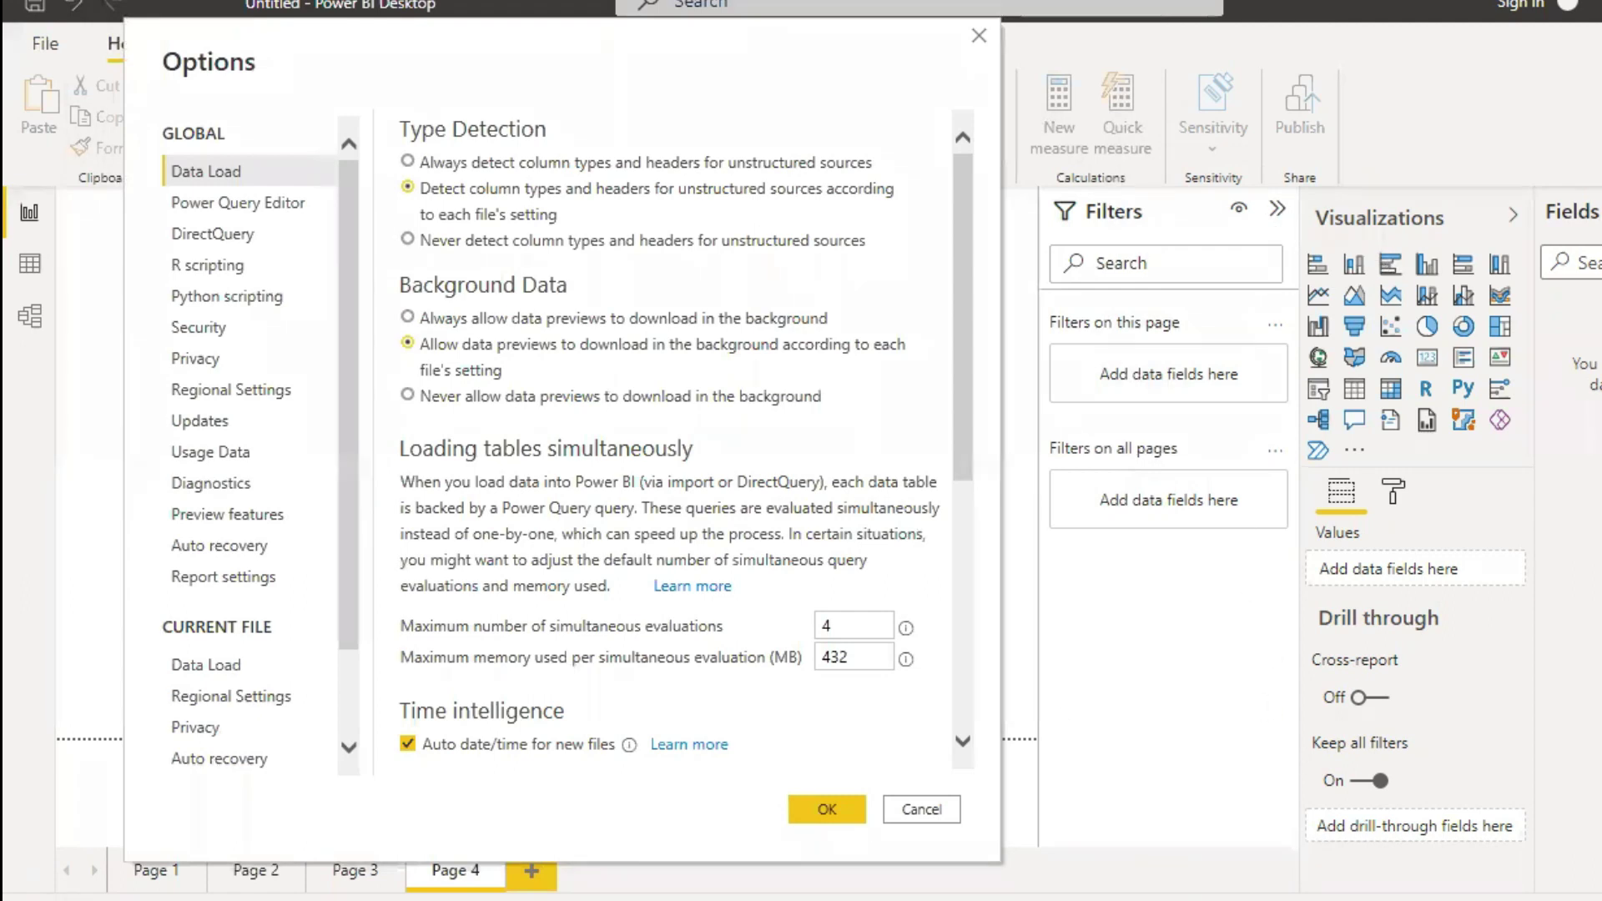
left_click_drag(1212, 152, 1206, 171)
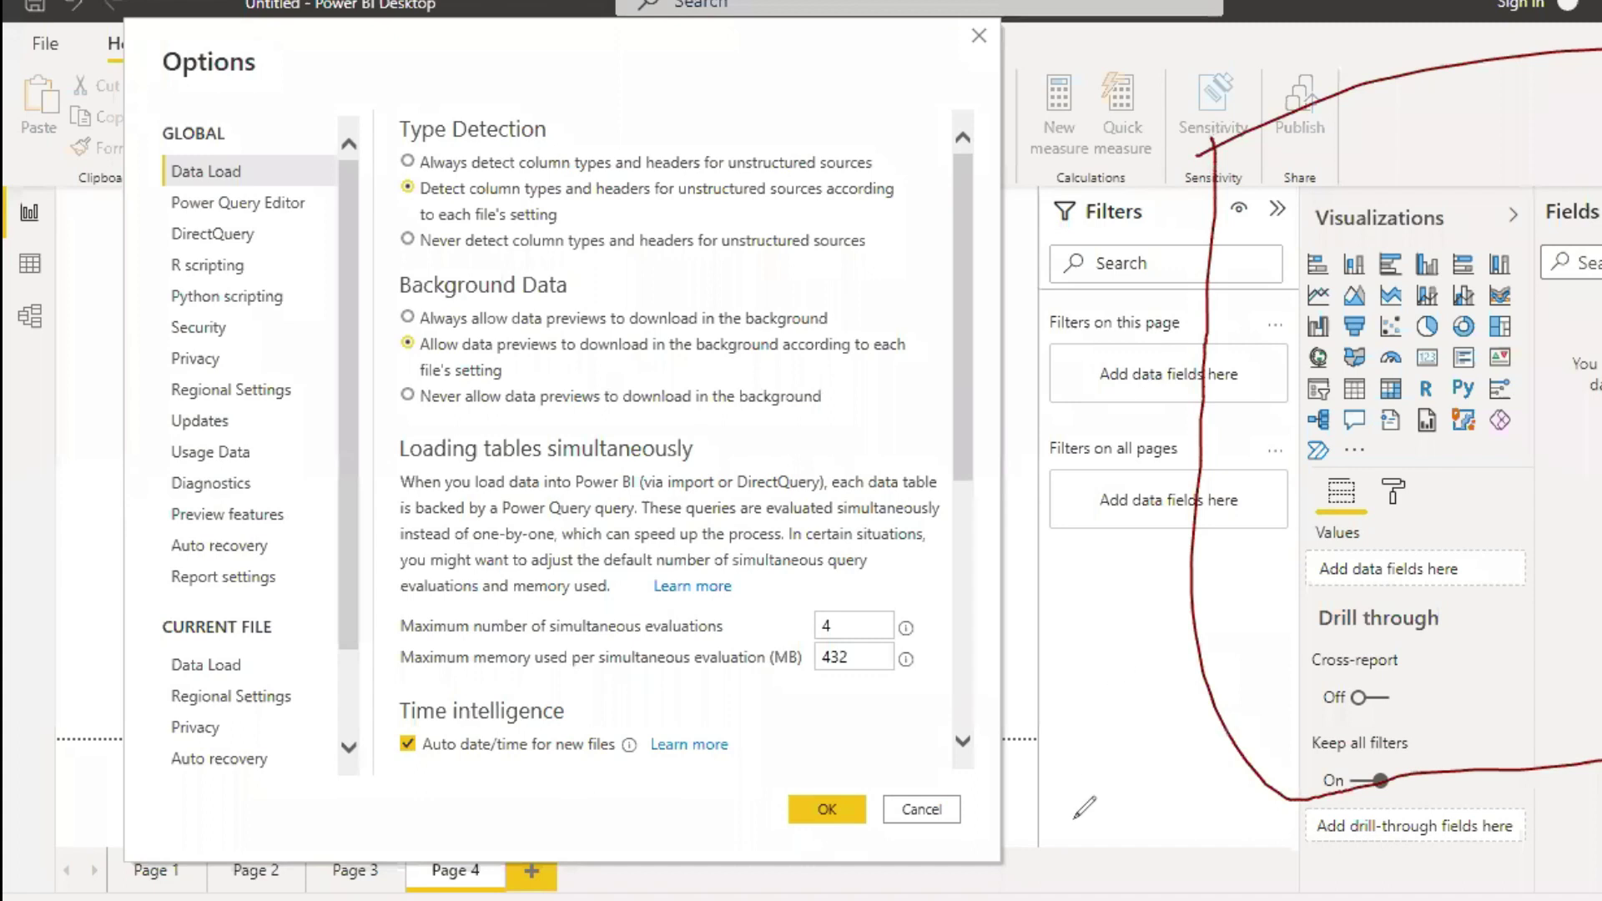
key("Escape")
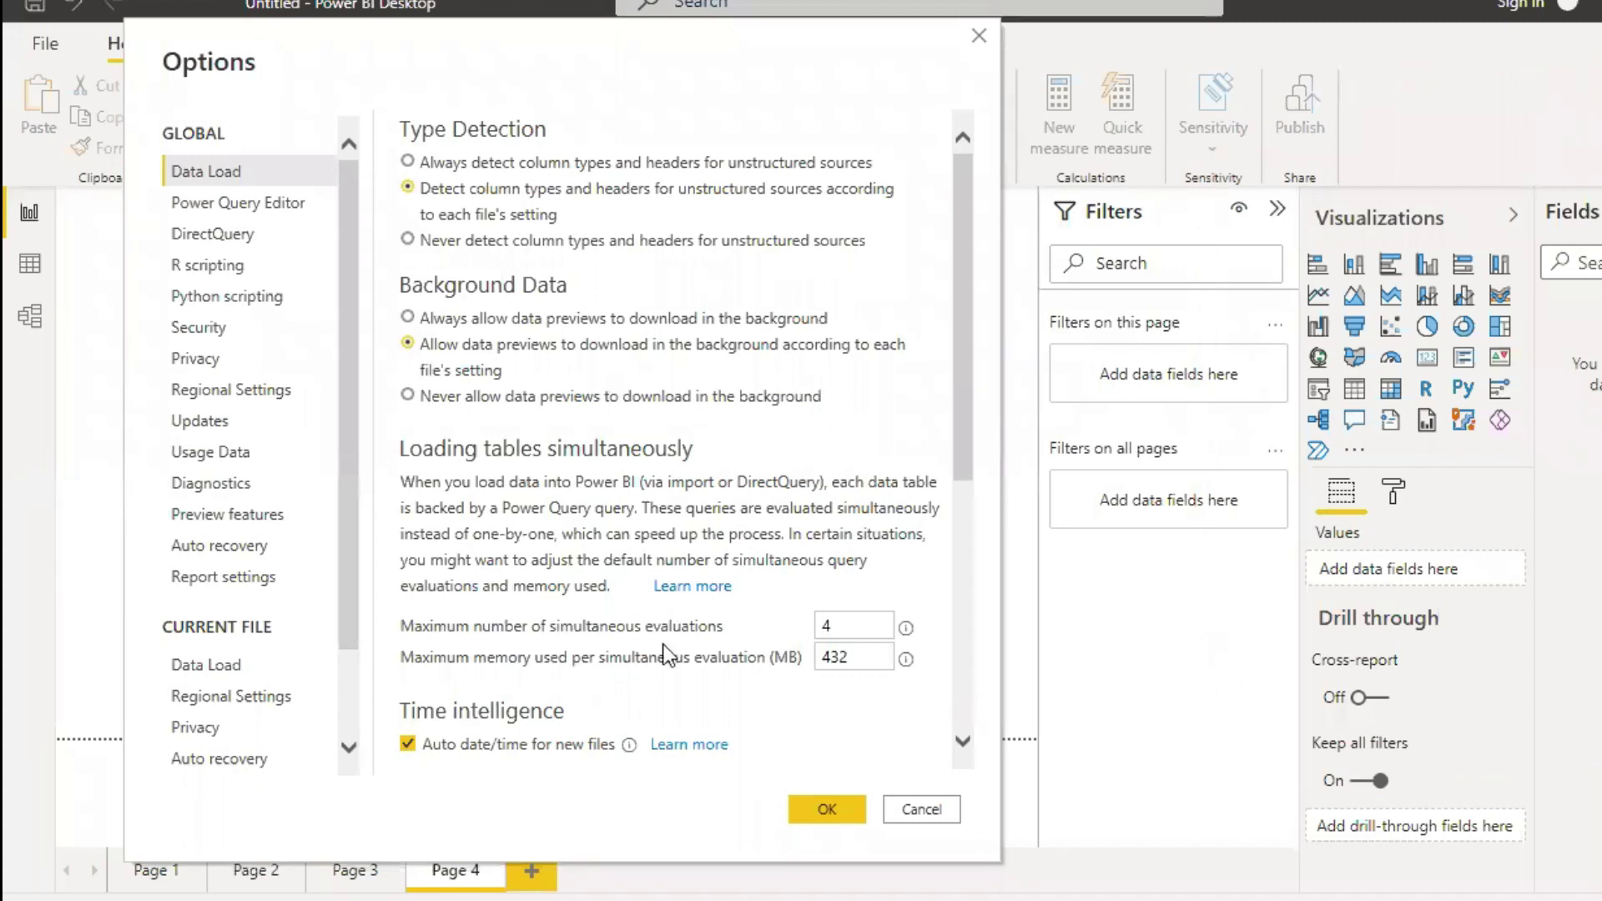
Review the global Preview features, pointing out New format pane, and close the Options dialog
left_click(252, 521)
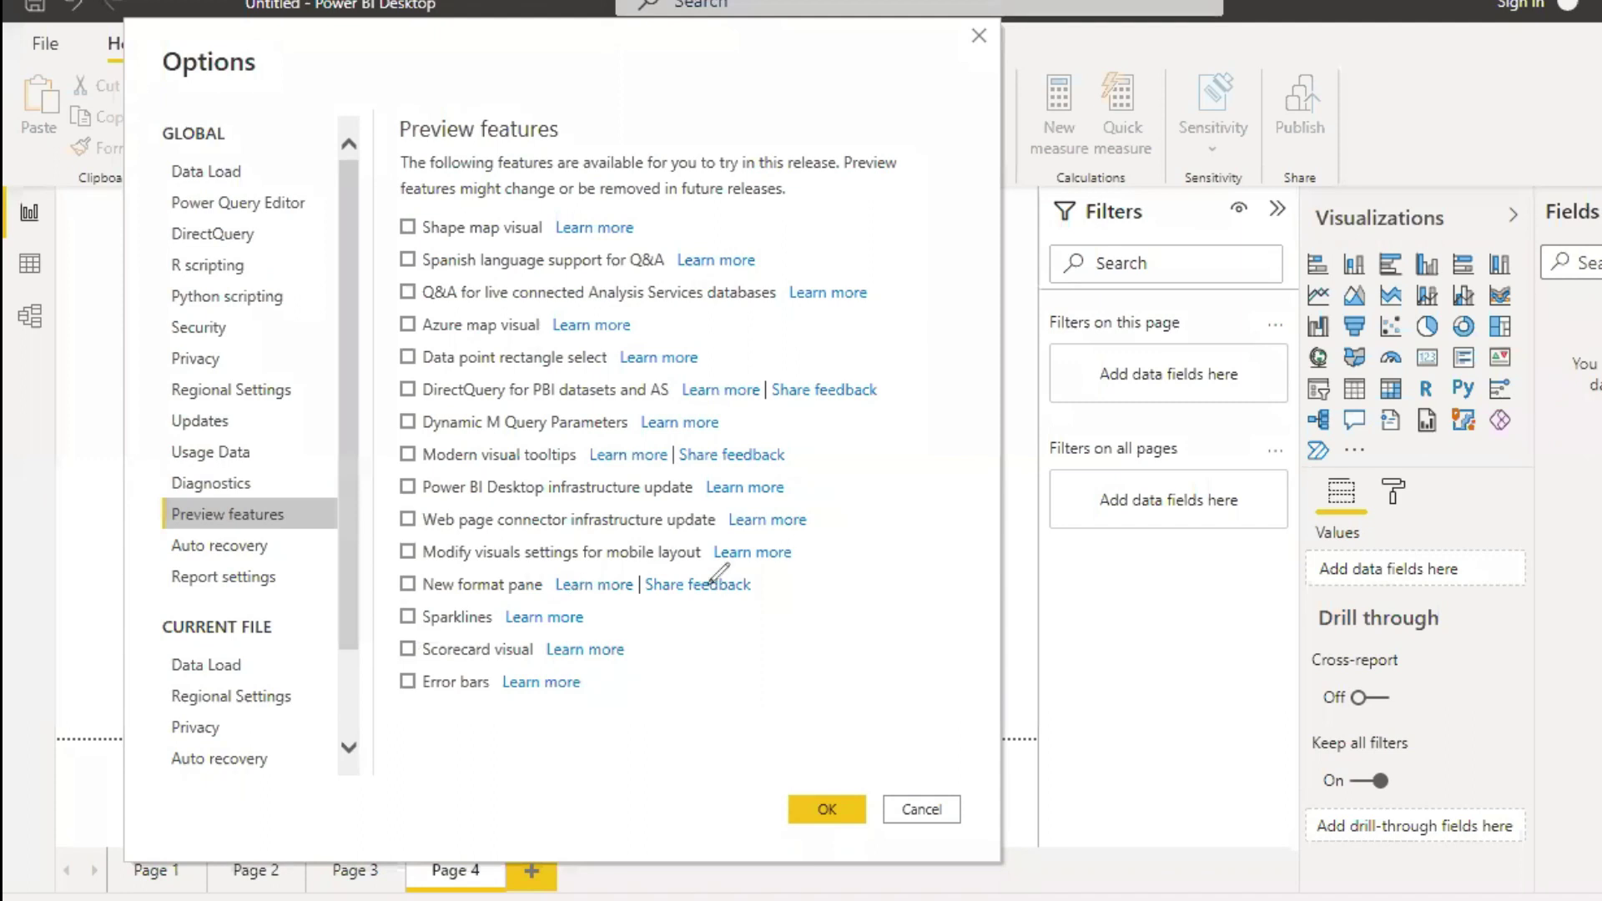
mouse_move(759, 581)
left_mouse_down()
mouse_move(1293, 432)
mouse_move(1312, 470)
left_mouse_up()
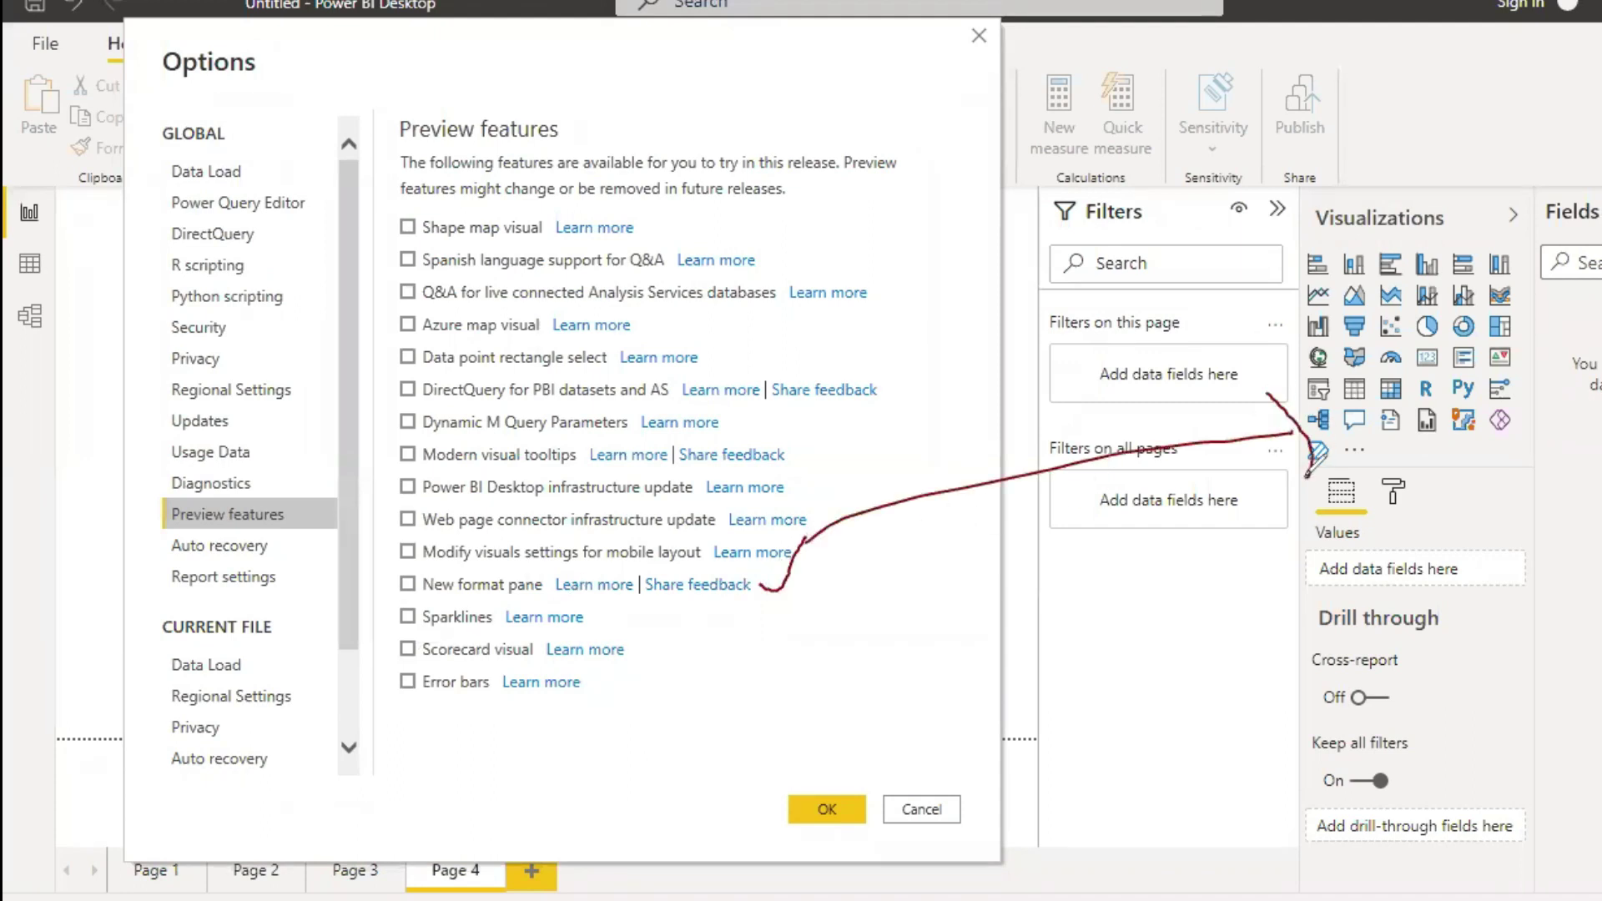
mouse_move(1335, 358)
left_mouse_down()
mouse_move(1468, 549)
mouse_move(1296, 364)
mouse_move(1368, 382)
mouse_move(1419, 425)
mouse_move(1361, 482)
left_mouse_up()
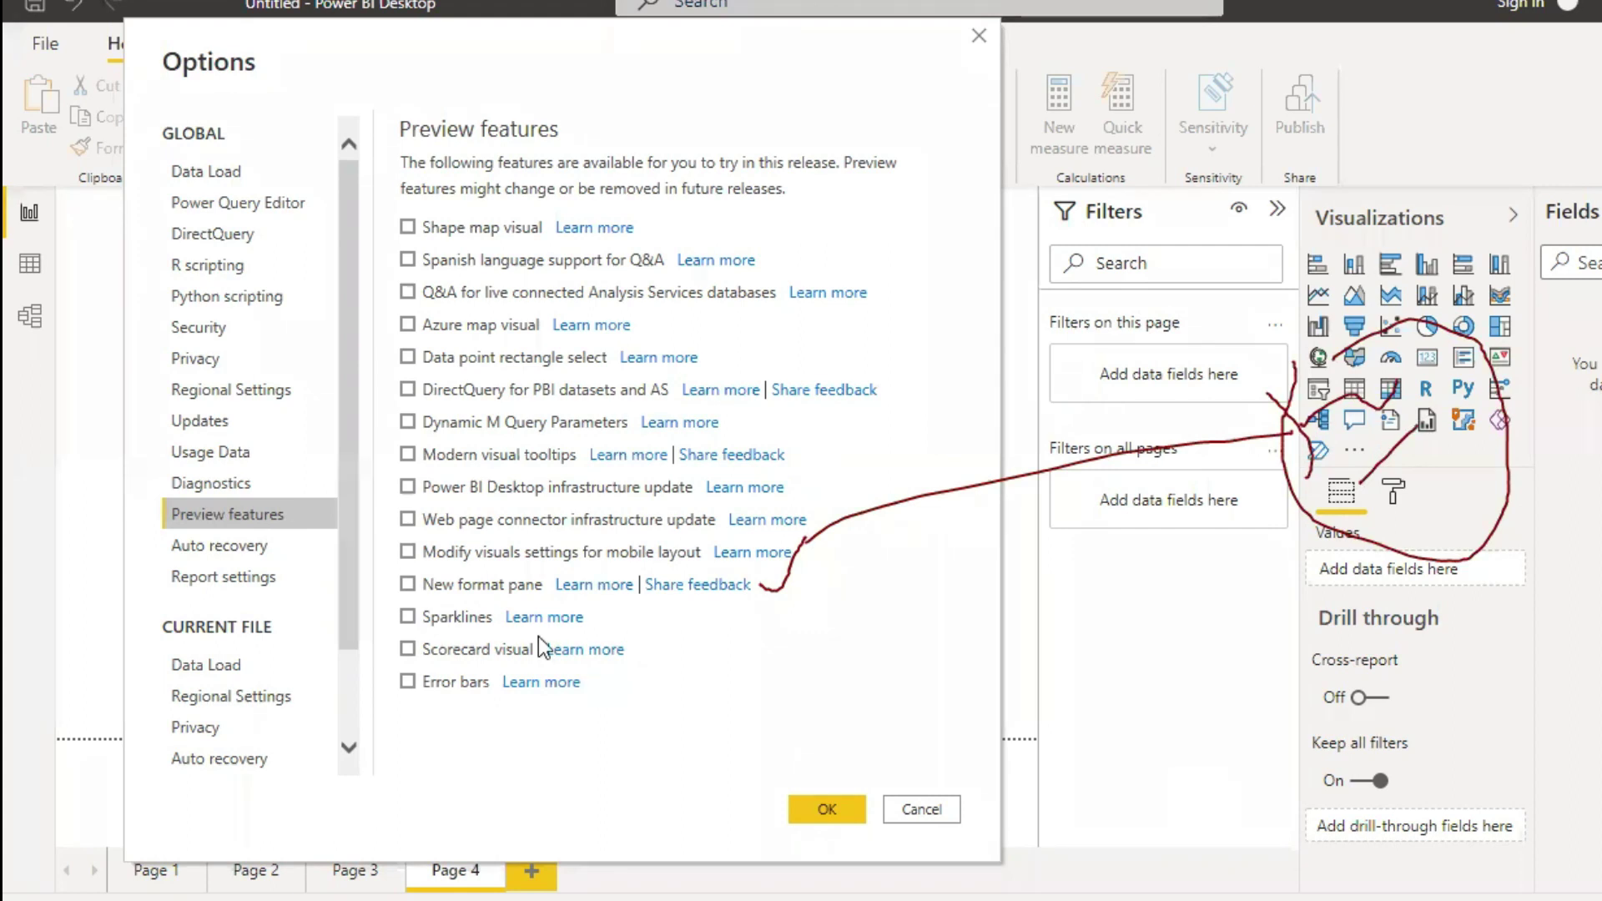
key("Escape")
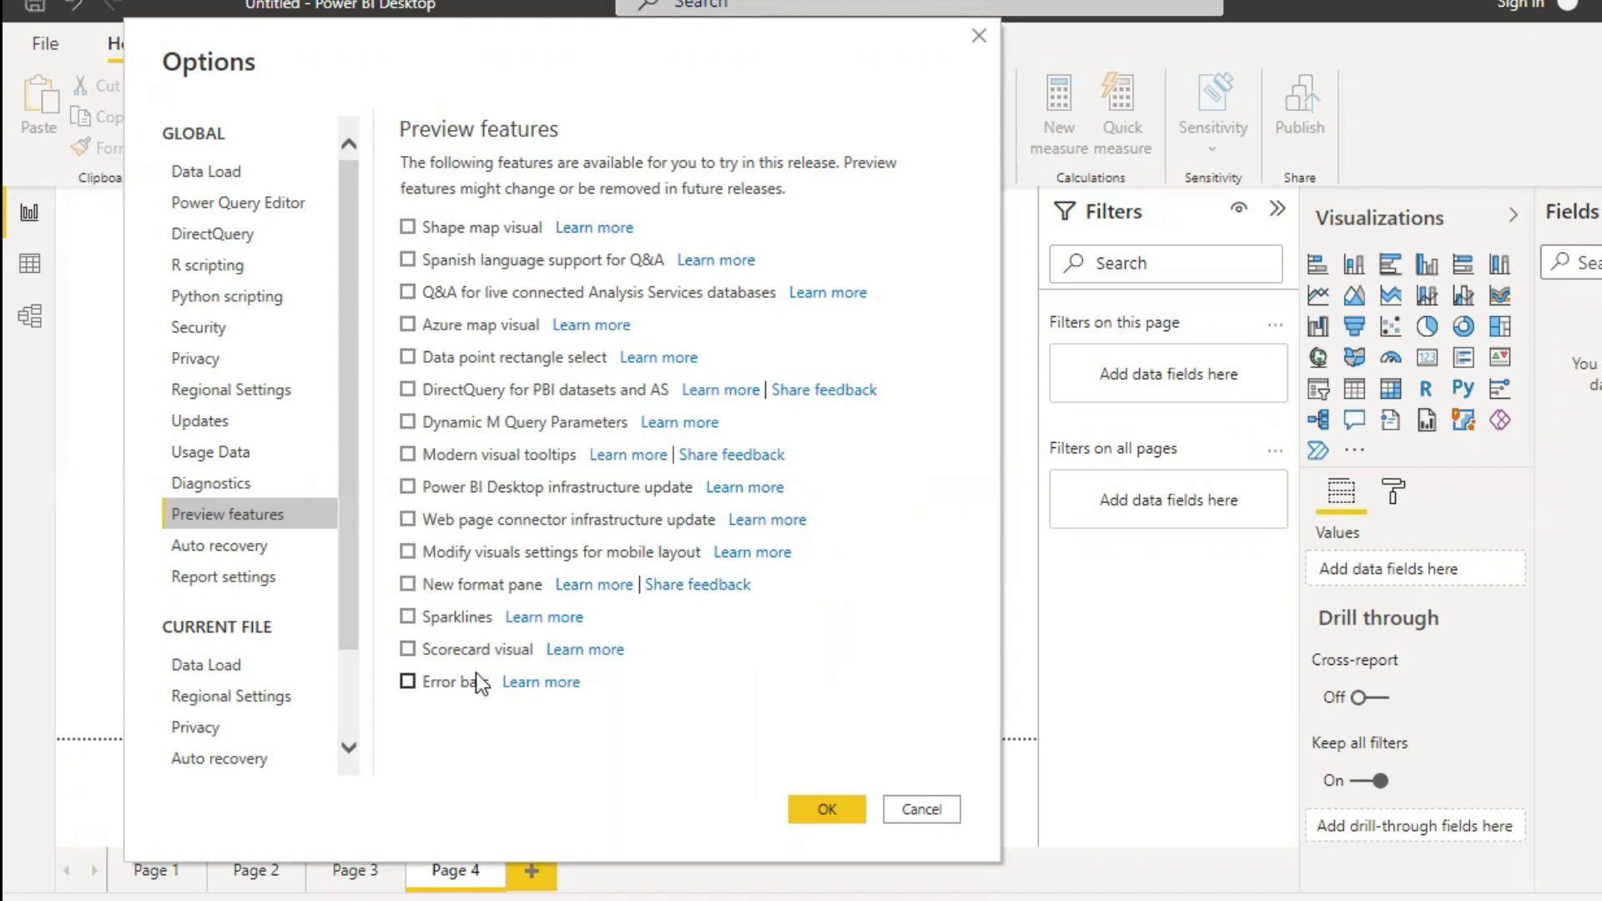
scroll(302, 515, "down", 2)
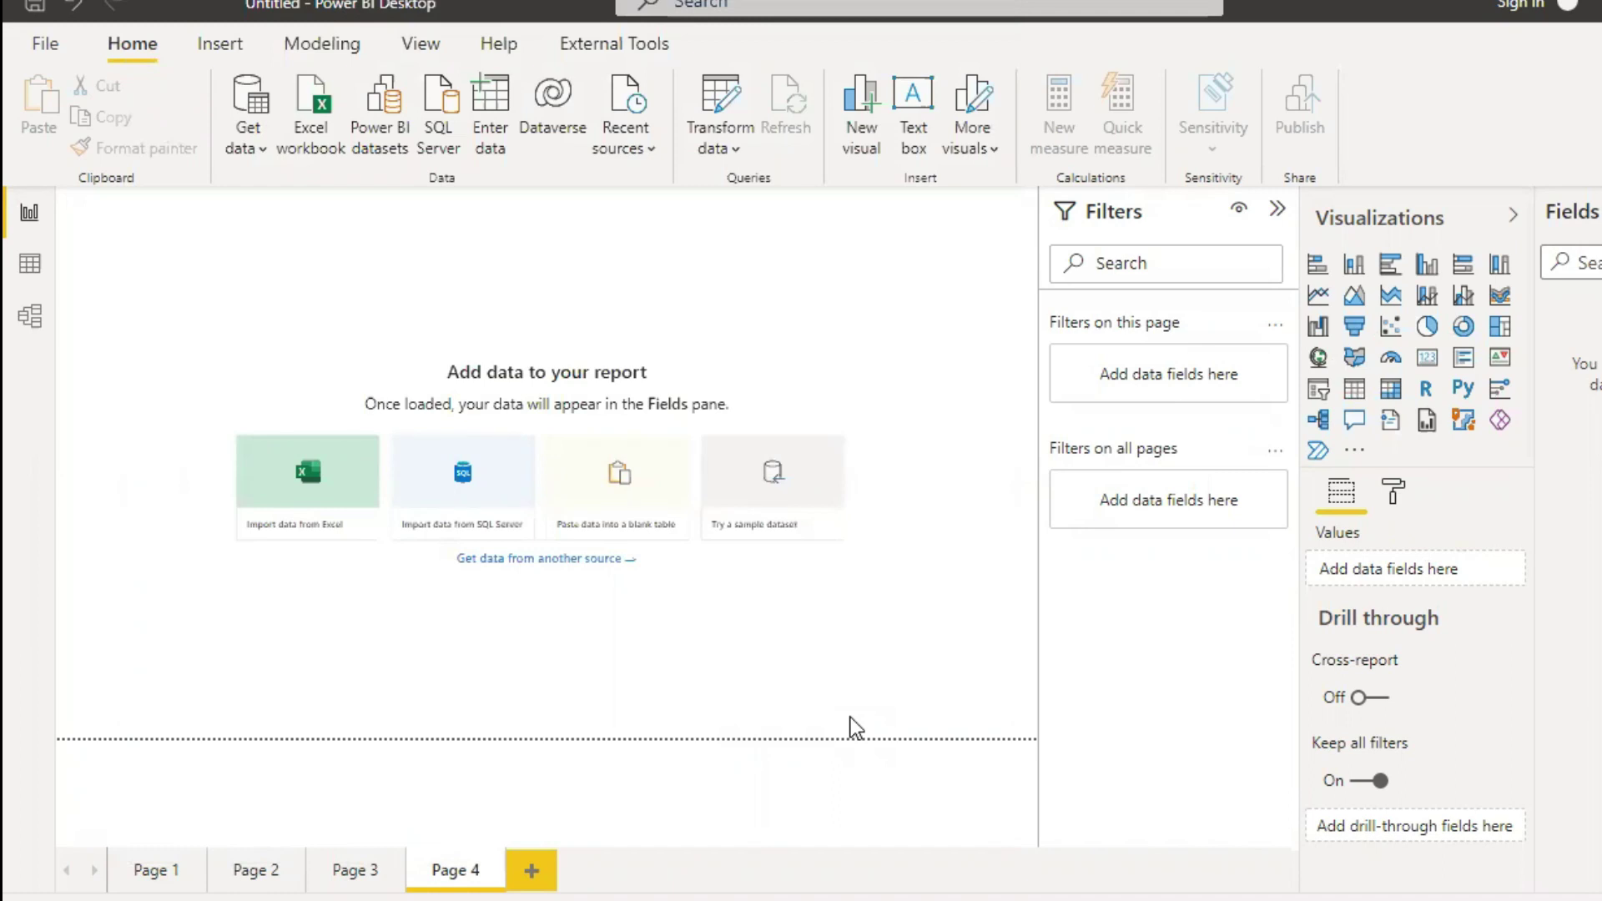
Open the About information for Power BI Desktop and highlight its version and user ID lines
left_click(50, 48)
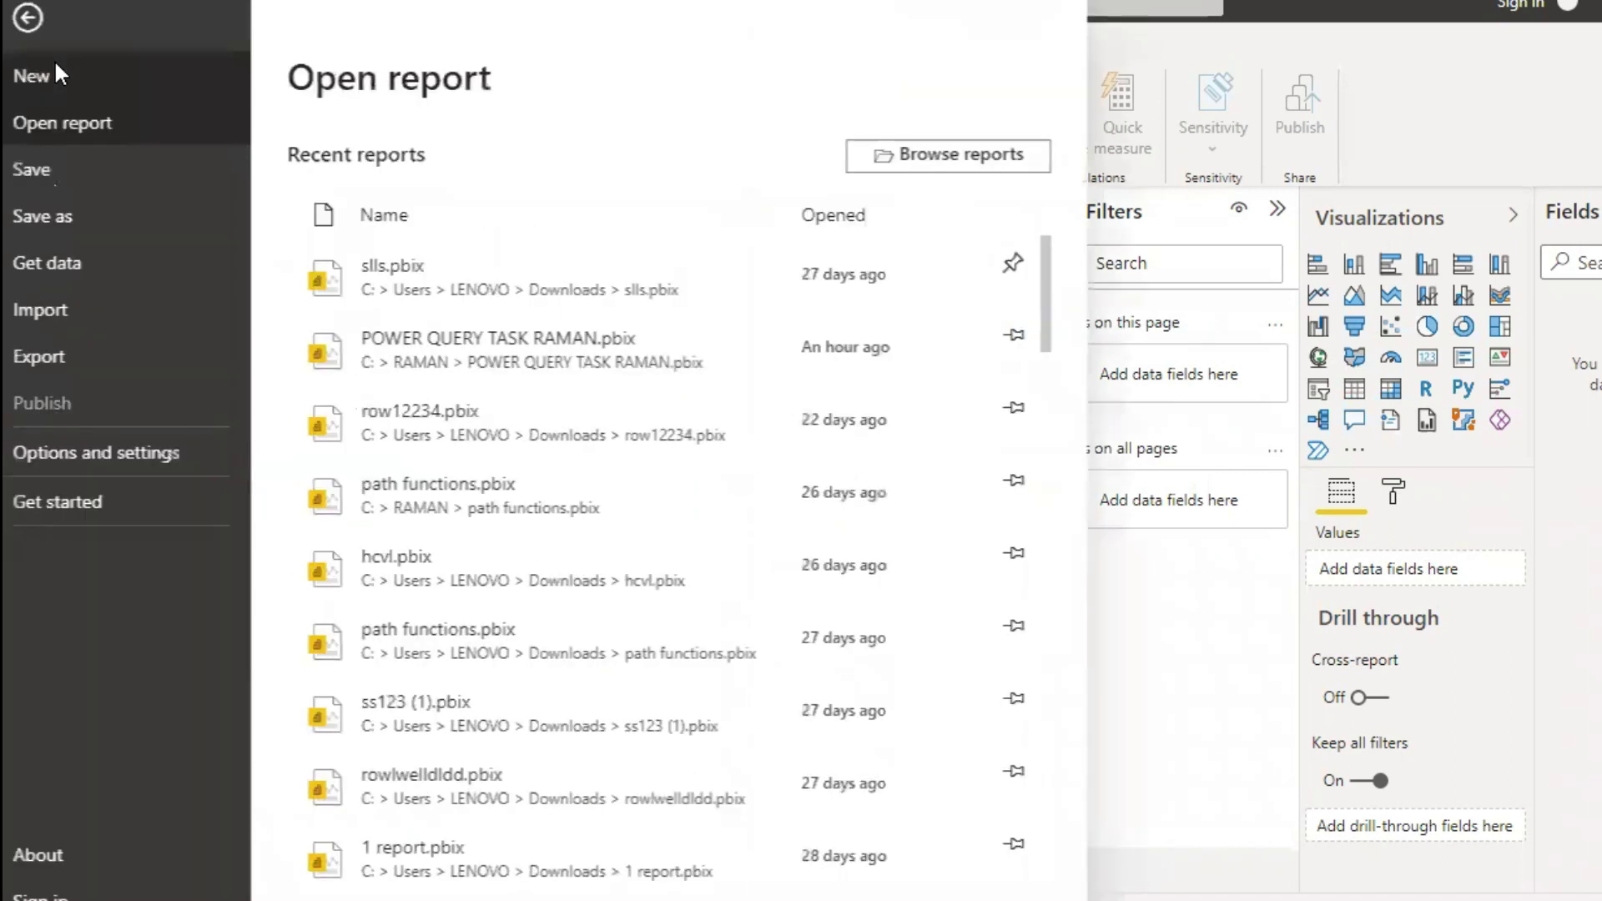
left_click(80, 846)
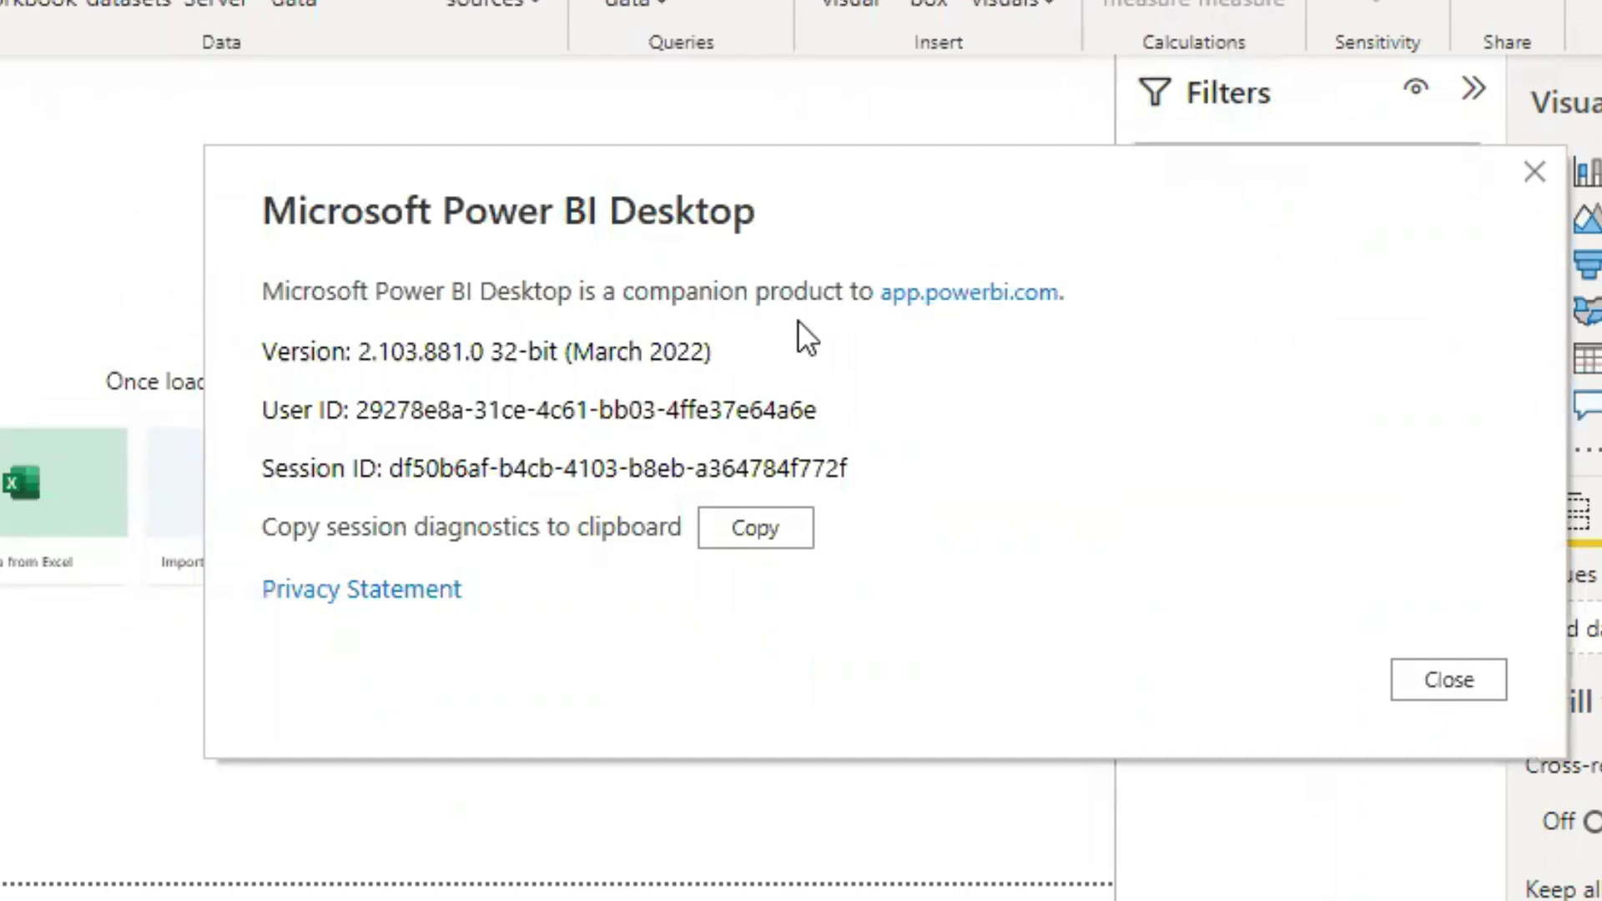
left_click_drag(267, 349, 709, 374)
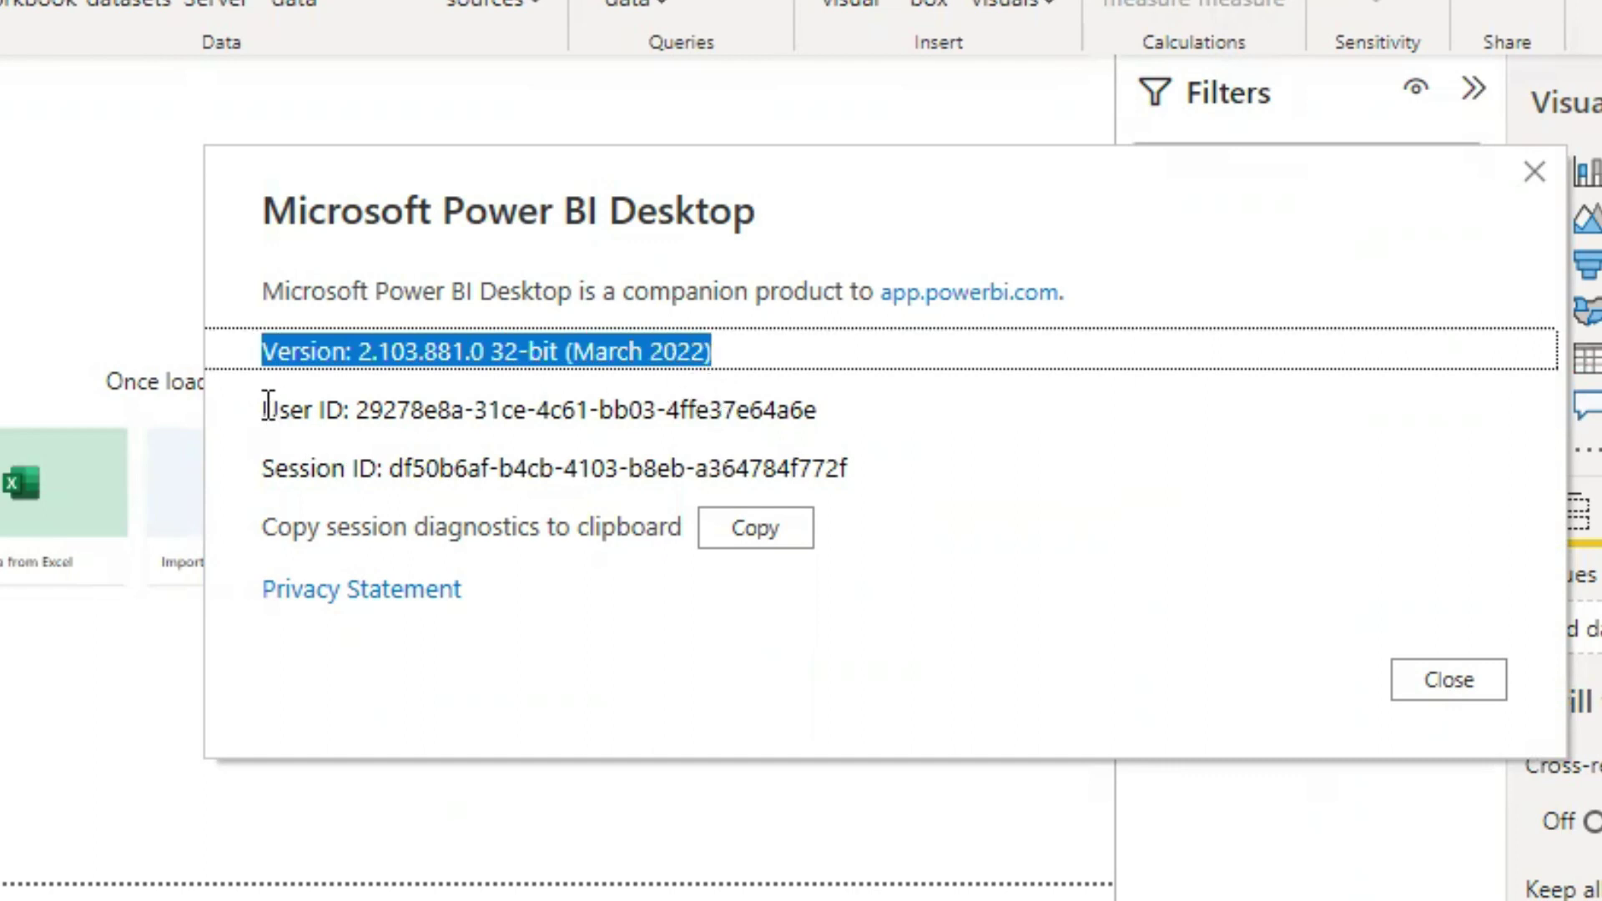
left_click_drag(264, 408, 824, 406)
left_click(268, 442)
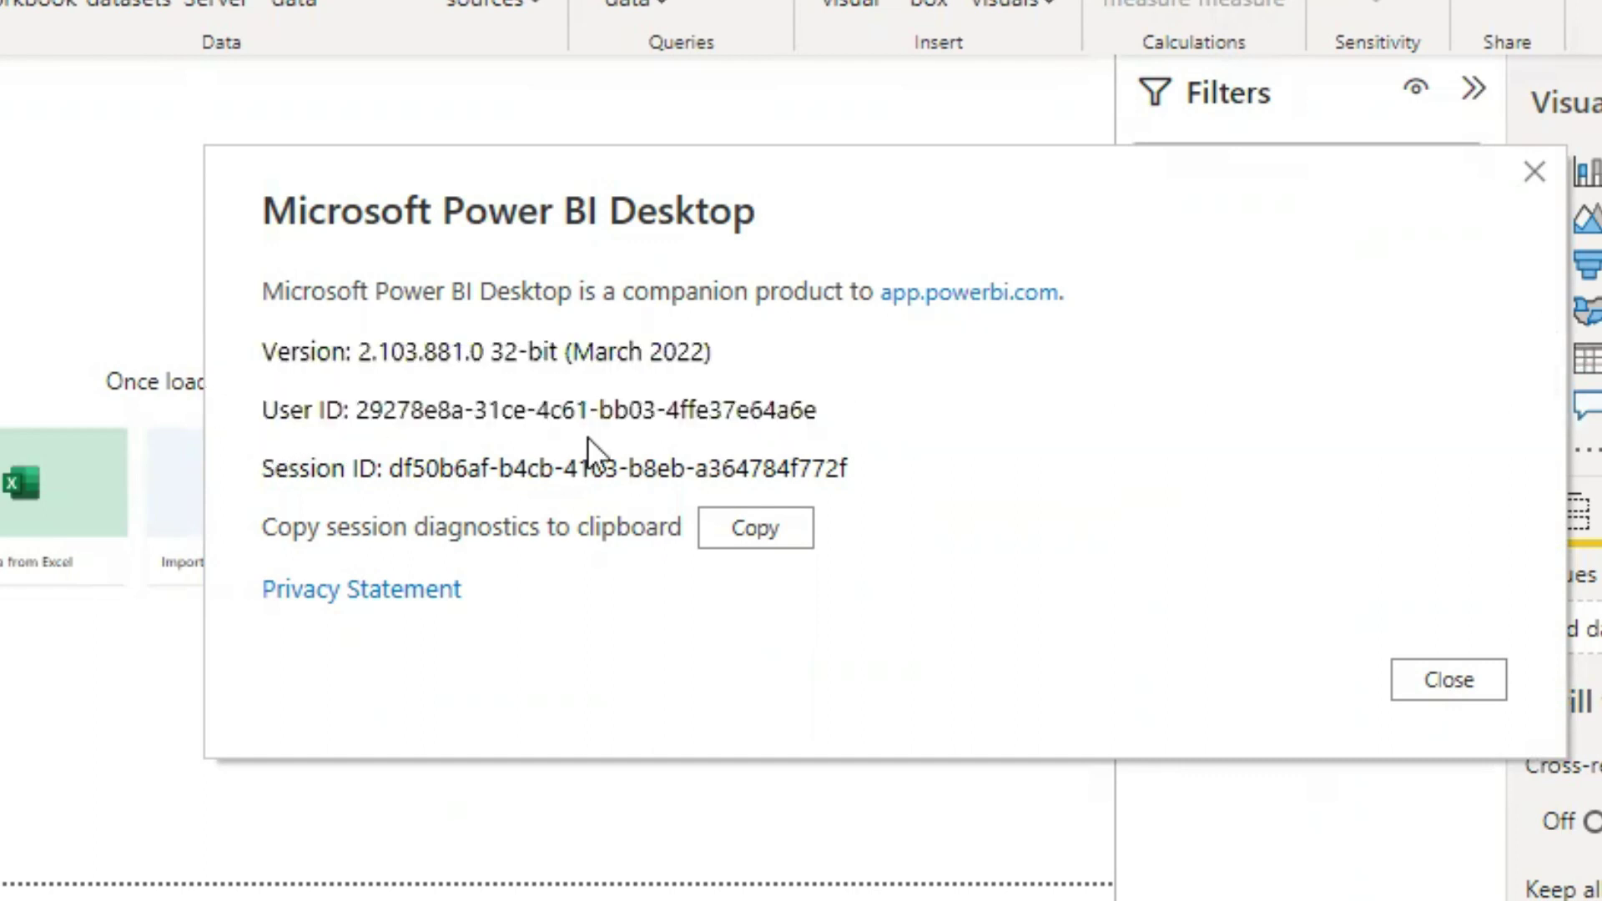